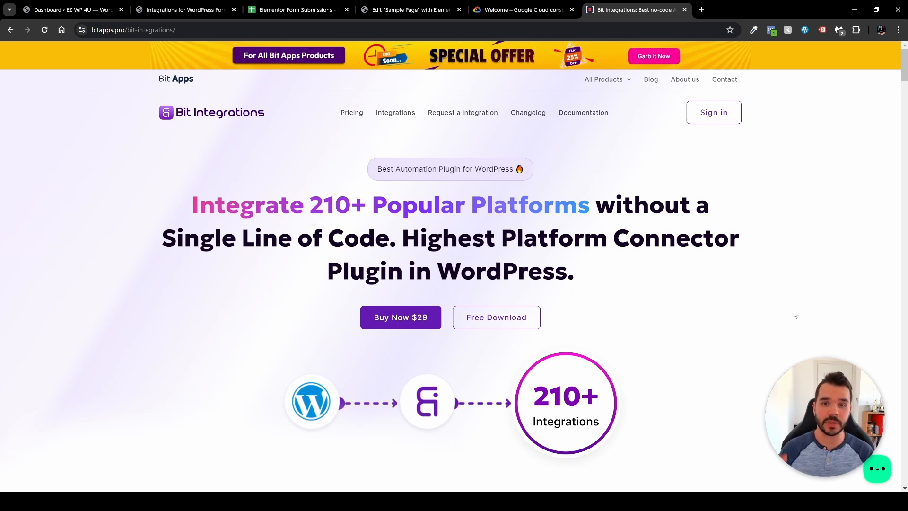
Look through the Bit Integrations product page, covering how it works and its supported apps, and close the page.
scroll(776, 311, down, 2)
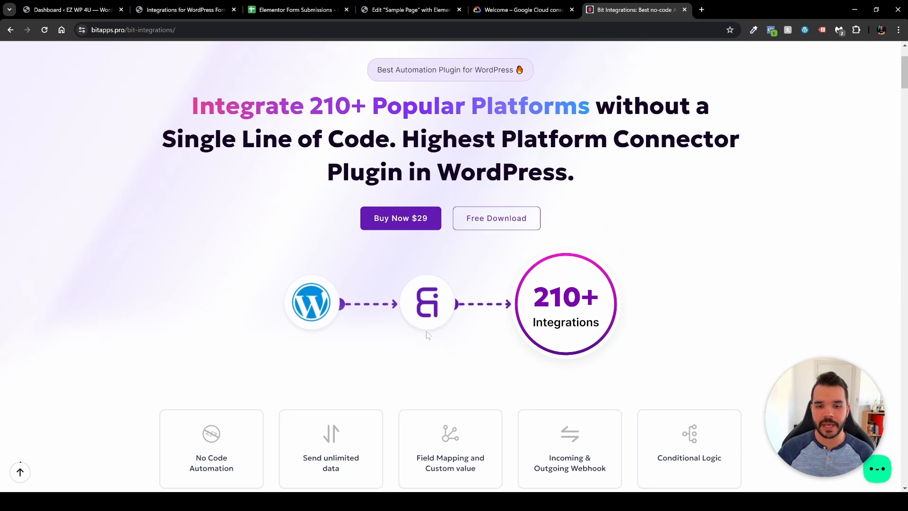
scroll(426, 335, down, 8)
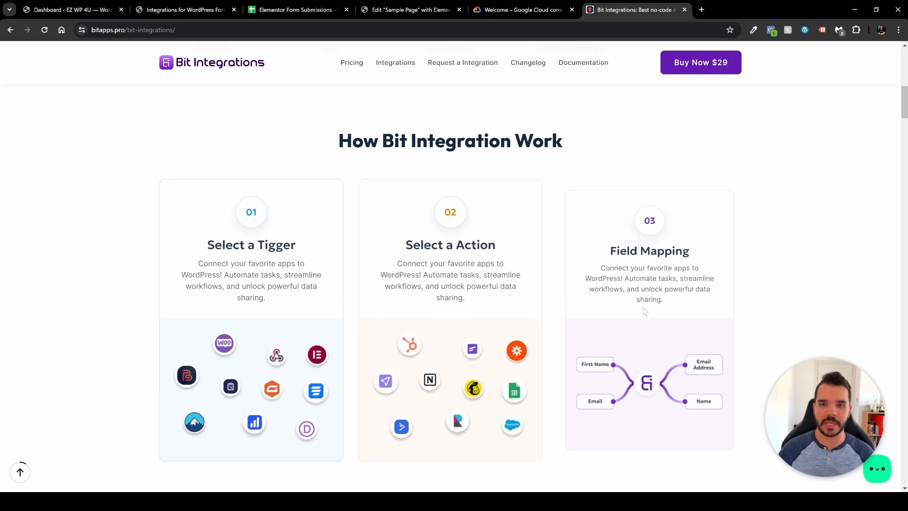
scroll(644, 311, down, 10)
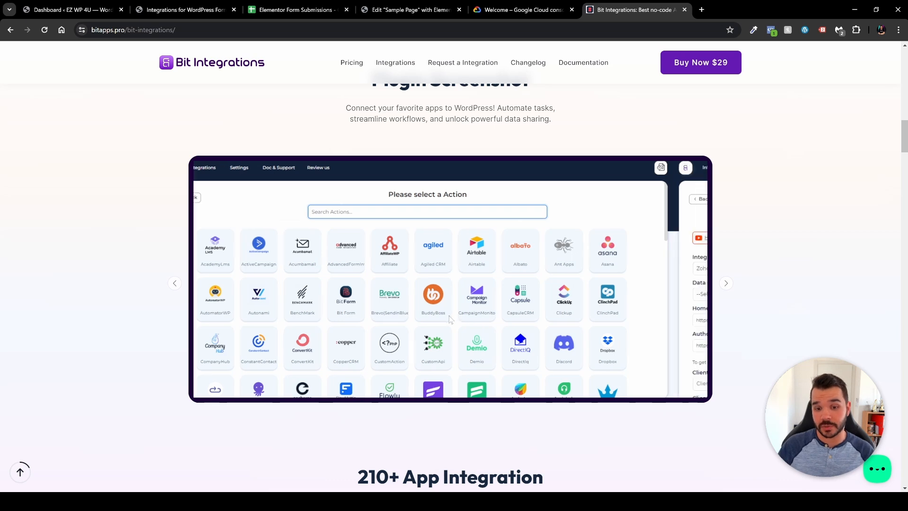
scroll(527, 312, down, 8)
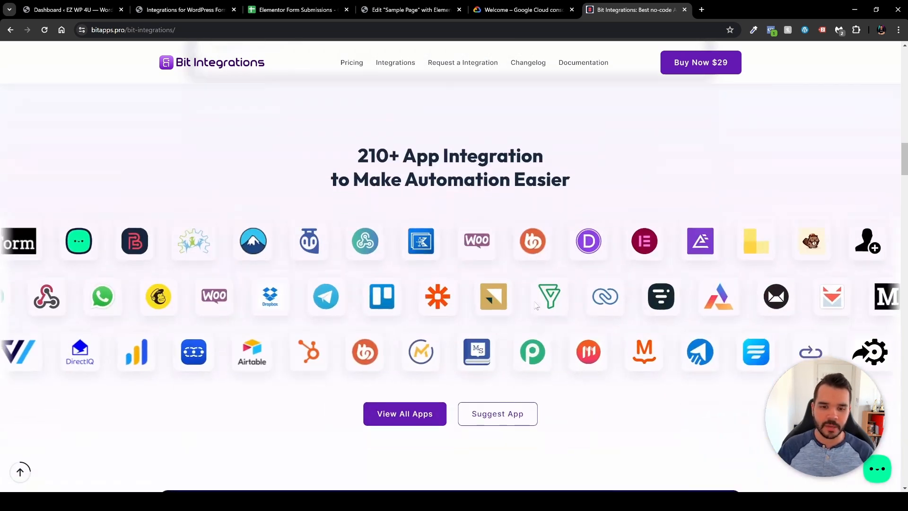
scroll(600, 381, up, 1)
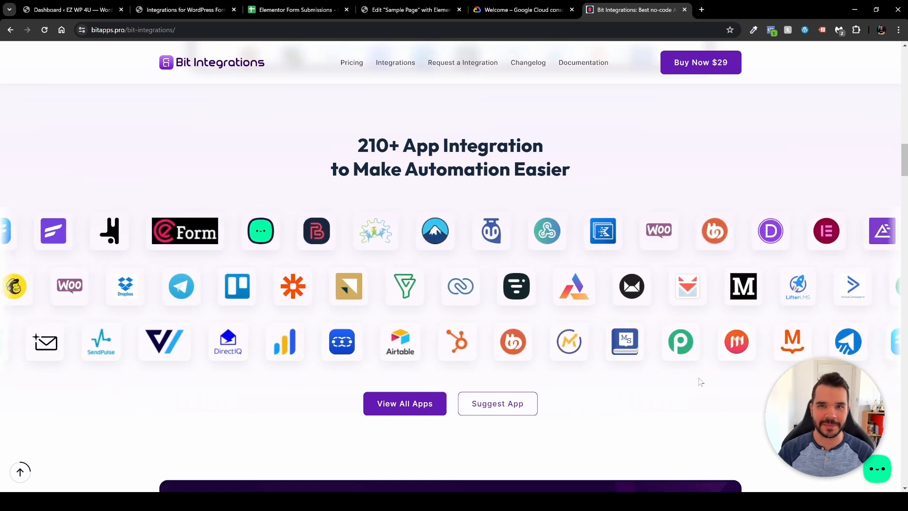
key(ctrl+w)
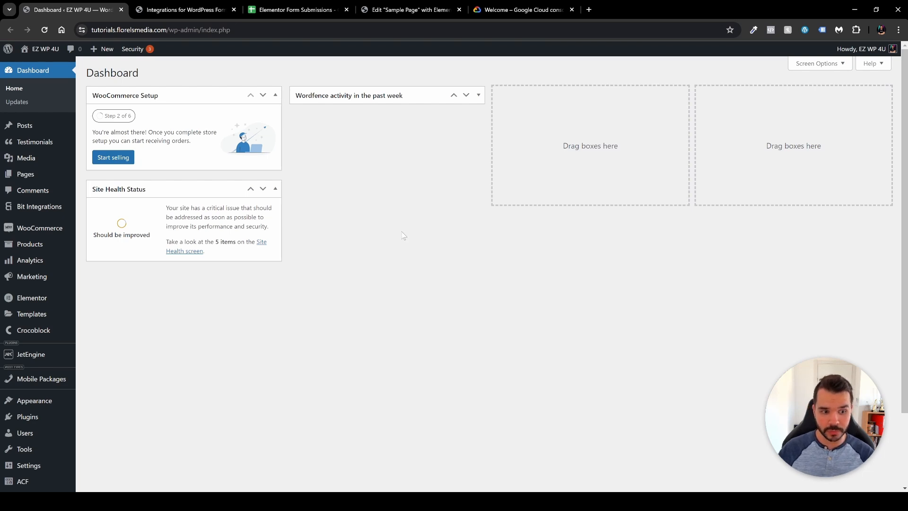
Search the WordPress plugin directory for "bit integrations" and open the Bit Integrations plugin's start page.
mouse_move(49, 421)
click(96, 434)
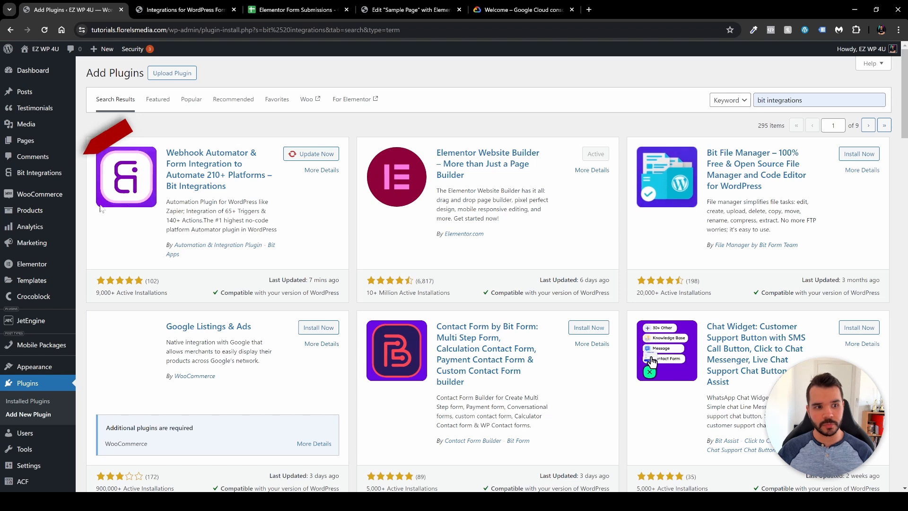
click(43, 172)
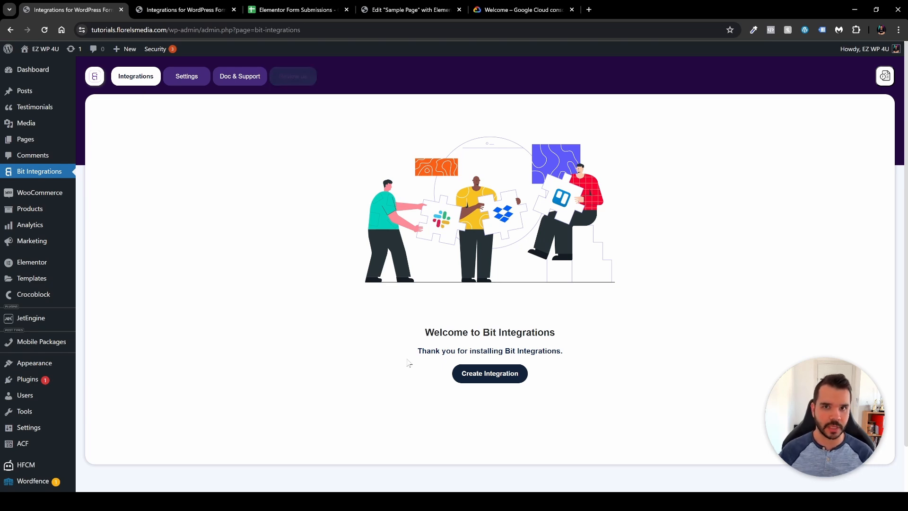
Try the timed deletion of old logs in the plugin's settings, switch it off again and return to the integrations overview.
click(192, 80)
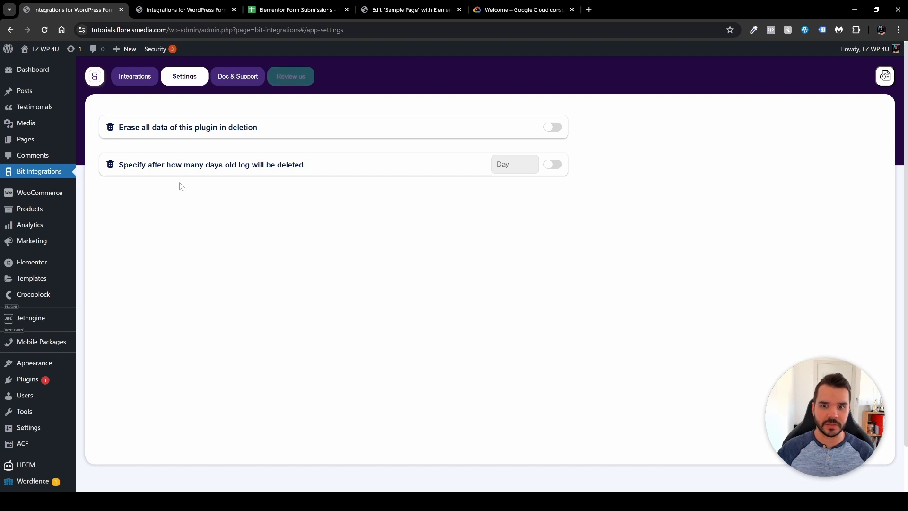
click(556, 166)
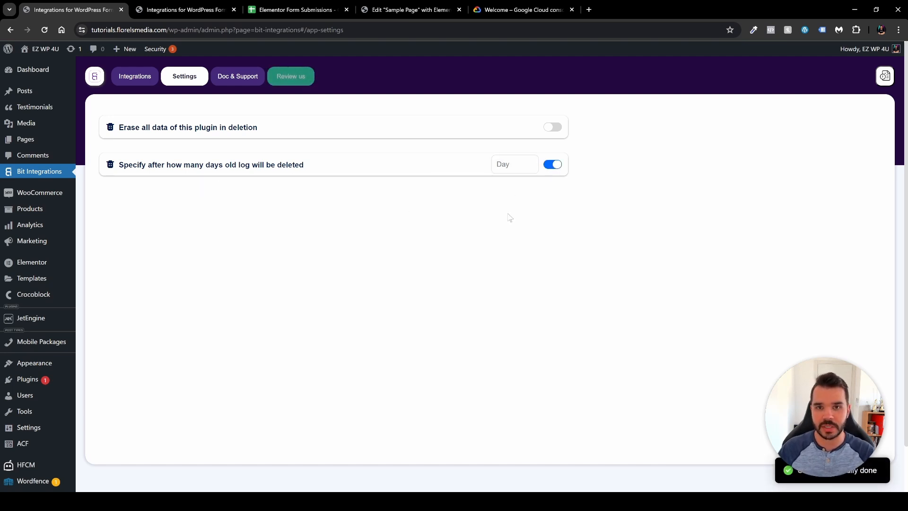
click(561, 165)
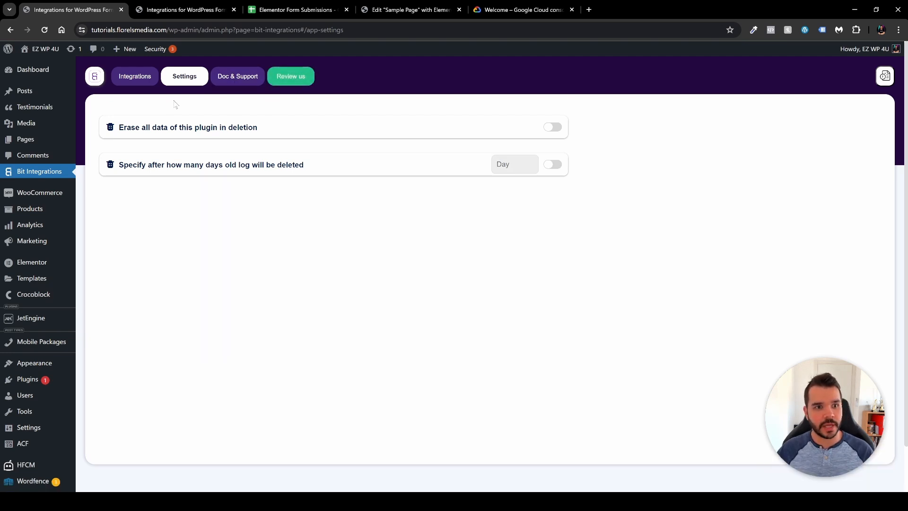
click(135, 84)
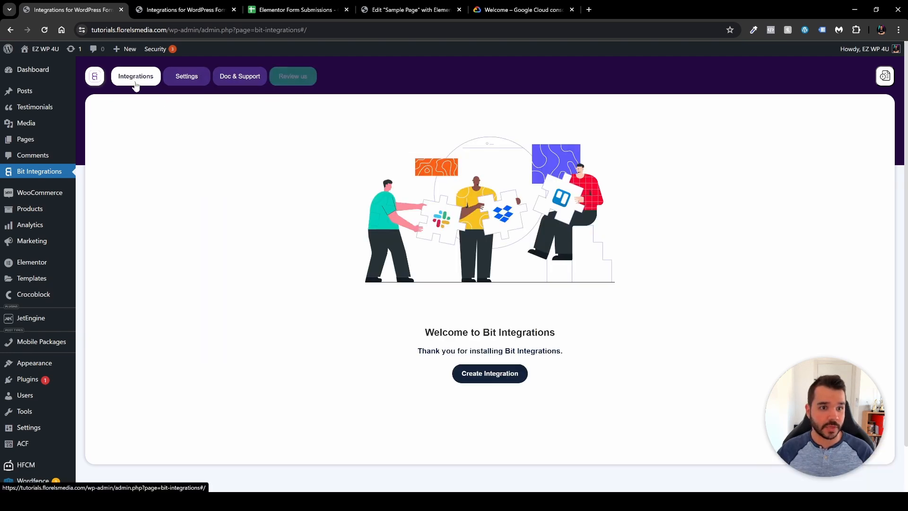
Create a new integration with Elementor as the trigger and start fetching its form data.
click(490, 376)
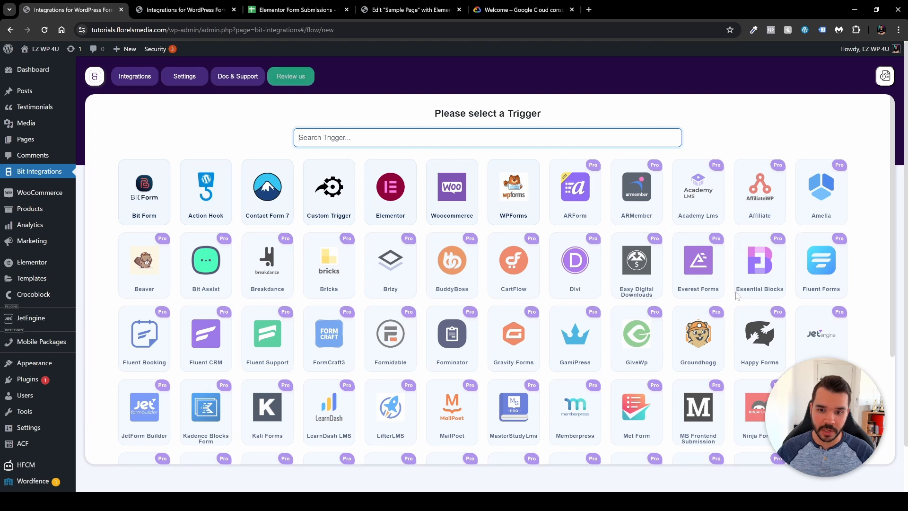
scroll(695, 282, down, 3)
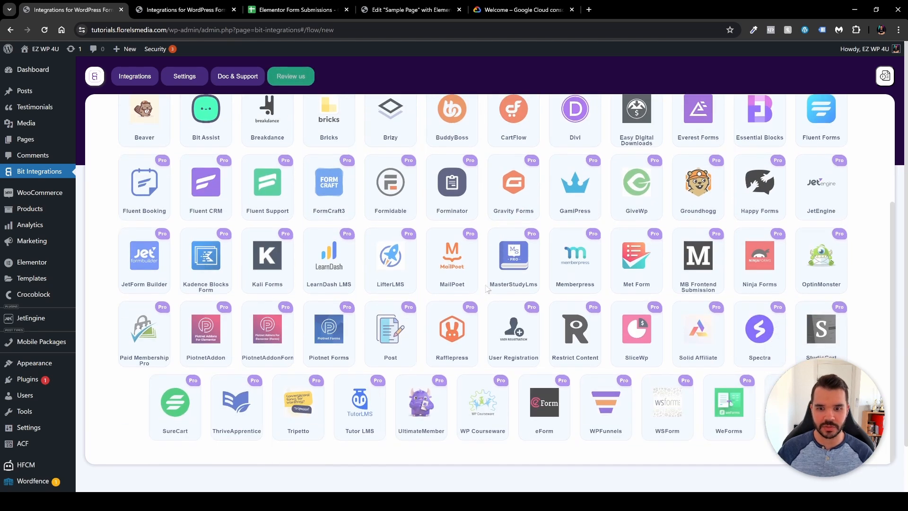
scroll(409, 232, up, 3)
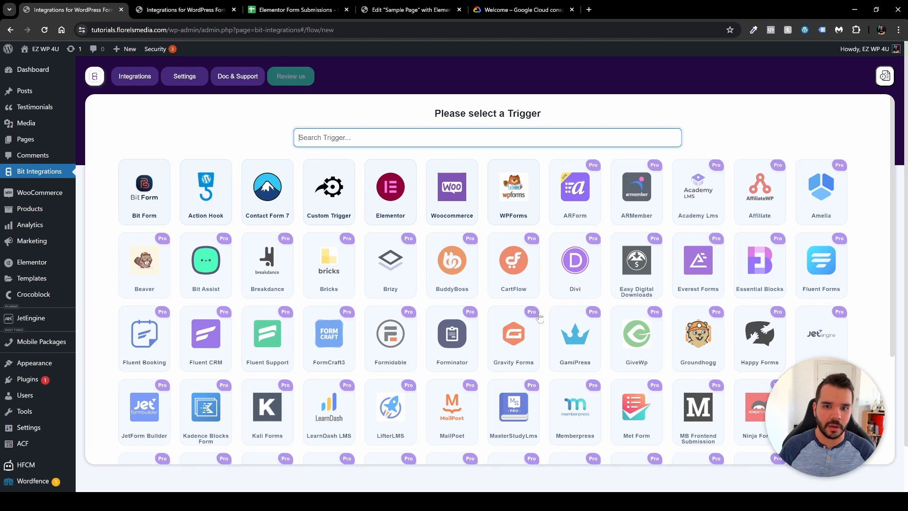
click(397, 206)
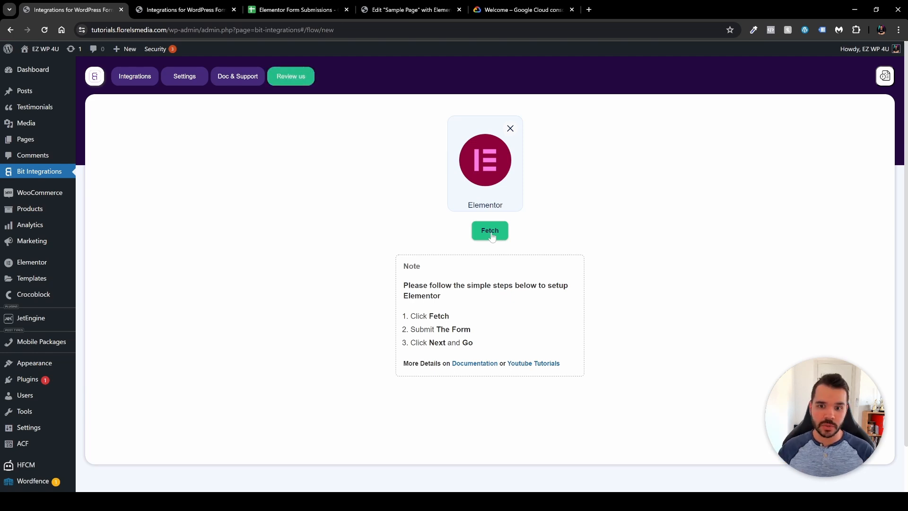
click(491, 233)
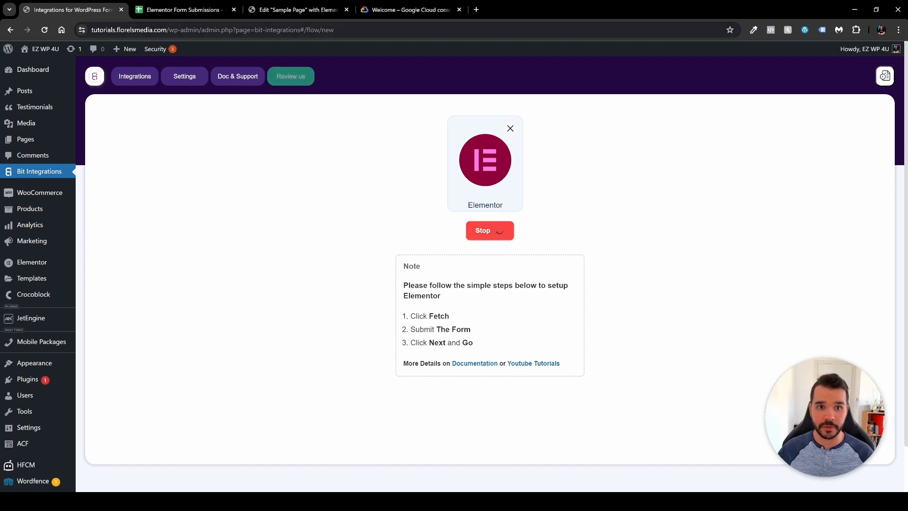
Preview the sample page from Elementor and submit its contact form with a test name, phone number, email and the message "Test".
click(296, 12)
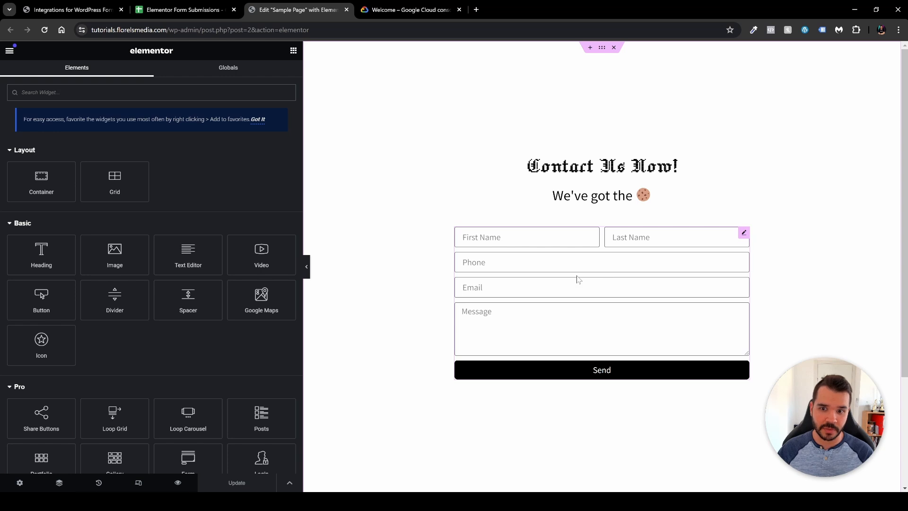
click(178, 483)
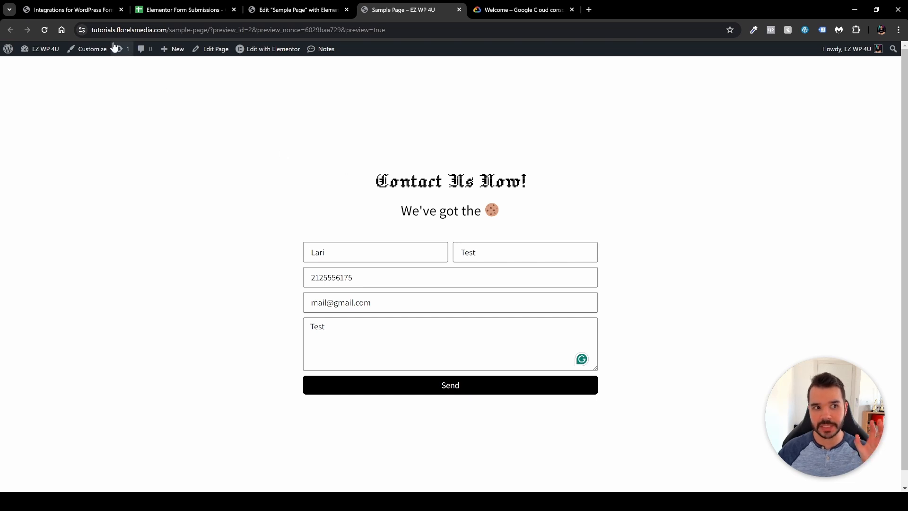
click(75, 11)
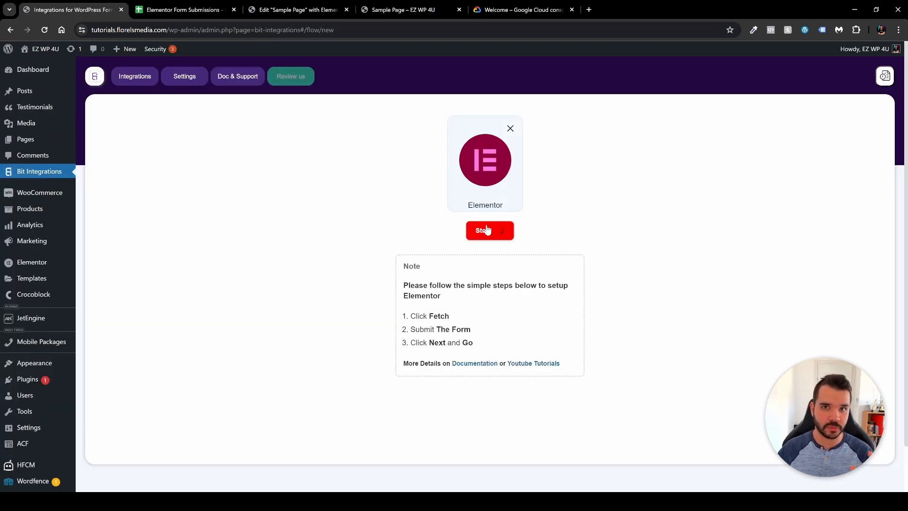
click(396, 12)
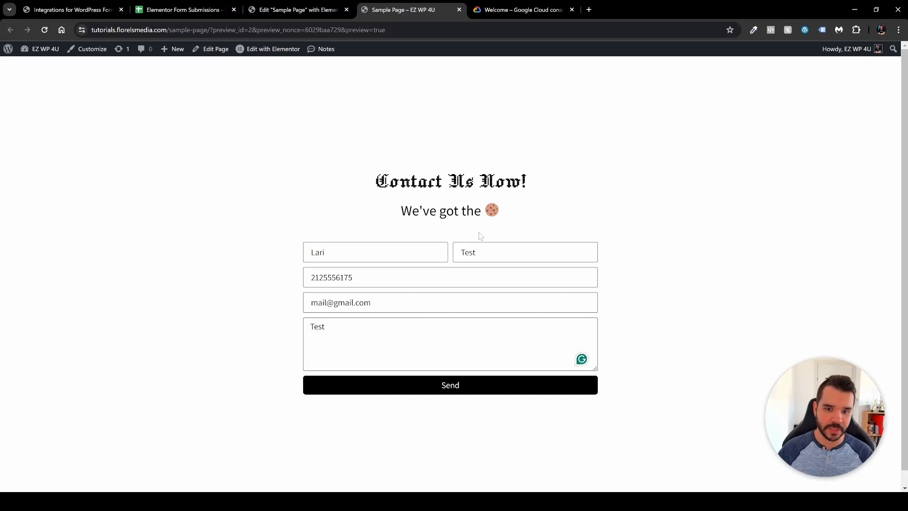
click(454, 389)
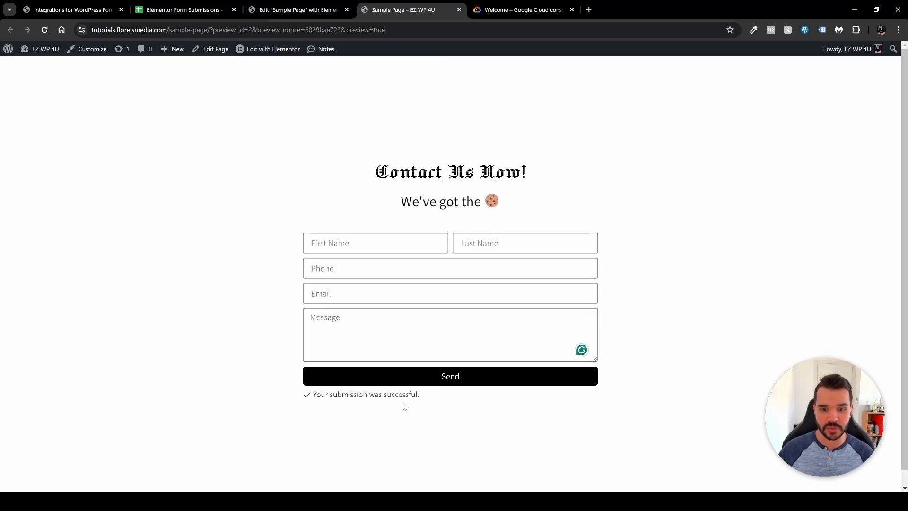
Examine the form fields and field types fetched for the Elementor trigger in the new integration.
click(64, 13)
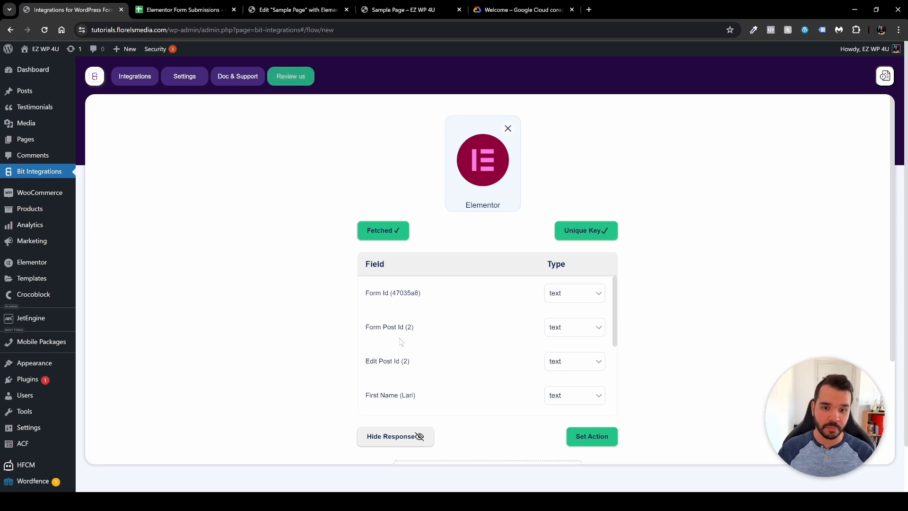
scroll(404, 383, down, 1)
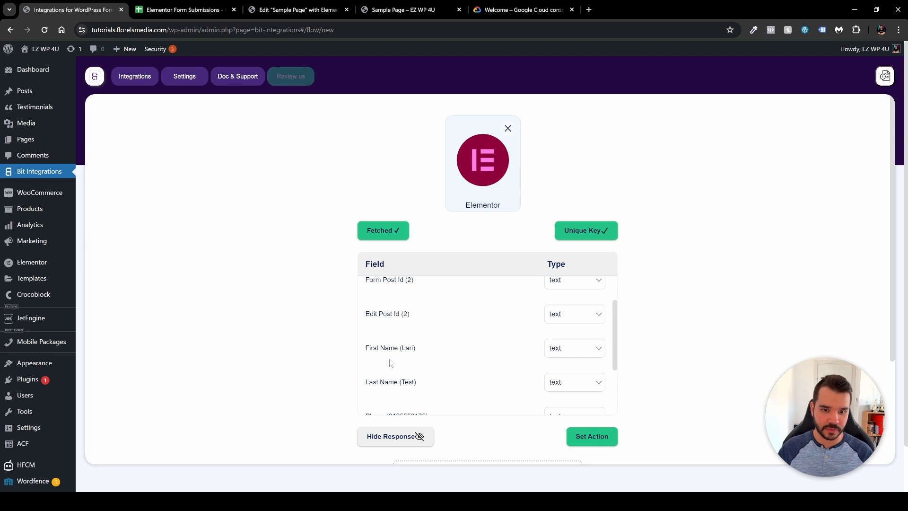
scroll(387, 391, down, 3)
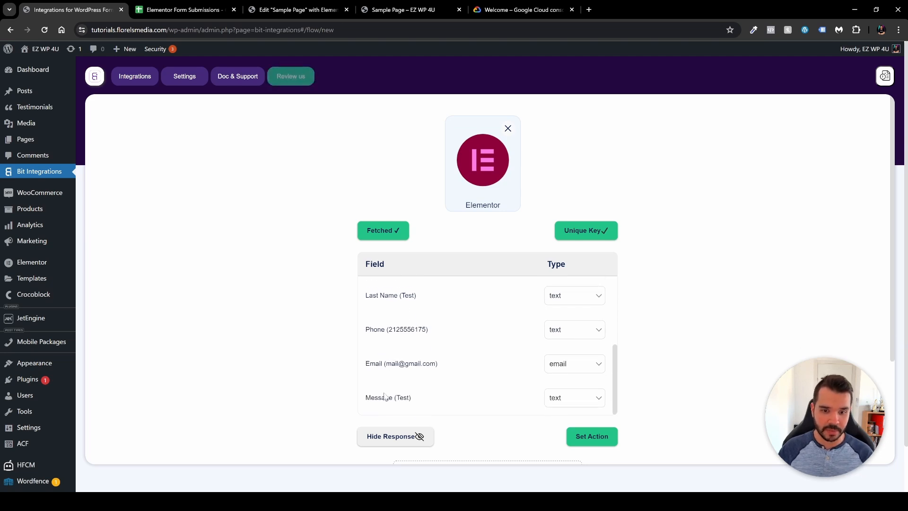
scroll(460, 356, down, 1)
scroll(658, 320, up, 1)
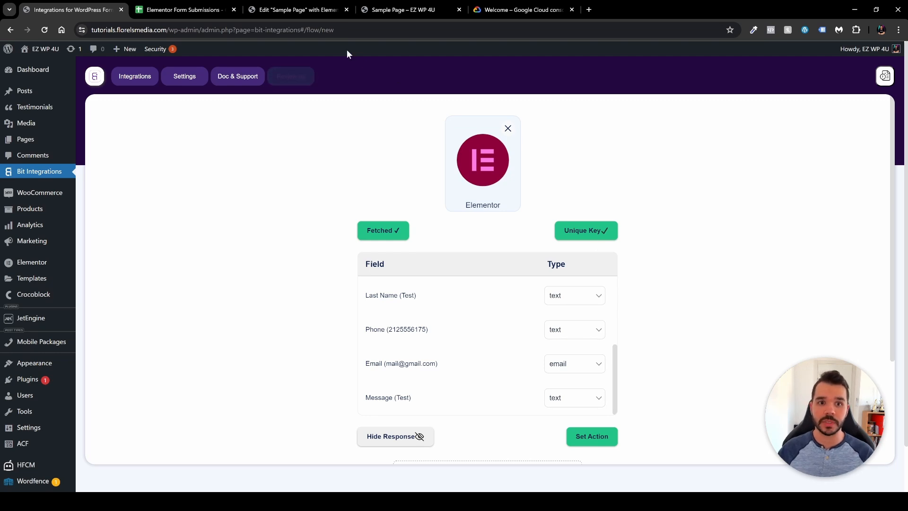
Add a field of type Hidden labelled "Form_ID" to the sample page's contact form in Elementor.
click(304, 11)
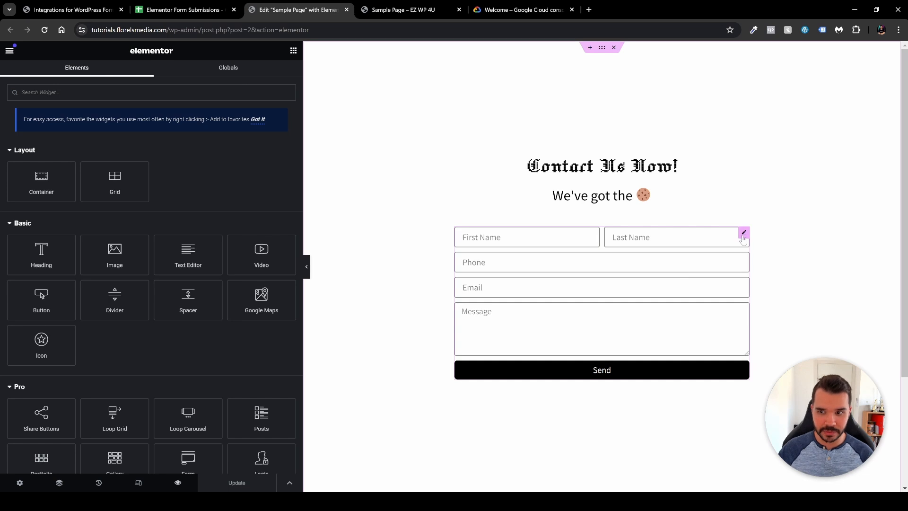
click(743, 233)
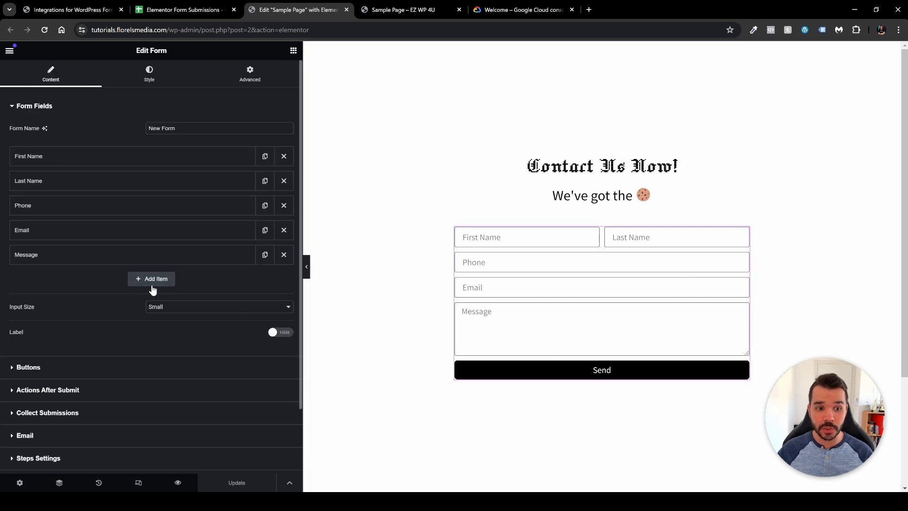
click(151, 282)
click(178, 323)
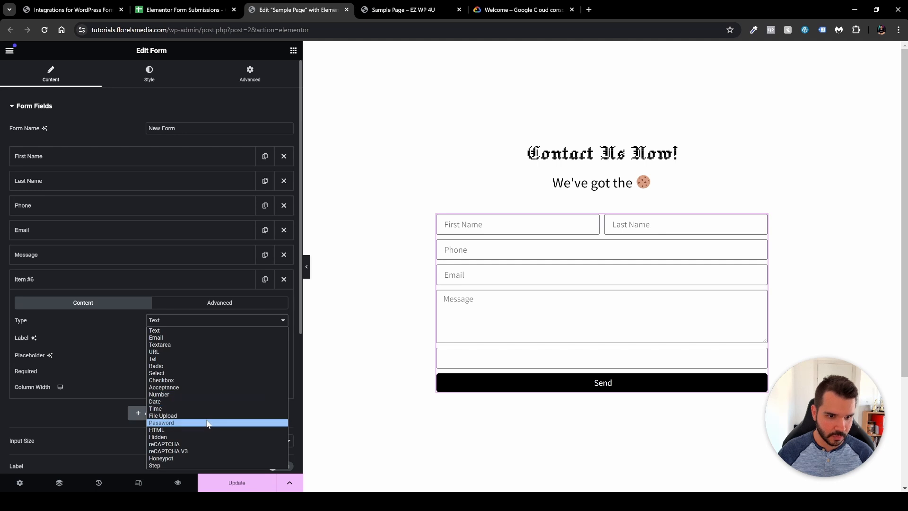
click(207, 438)
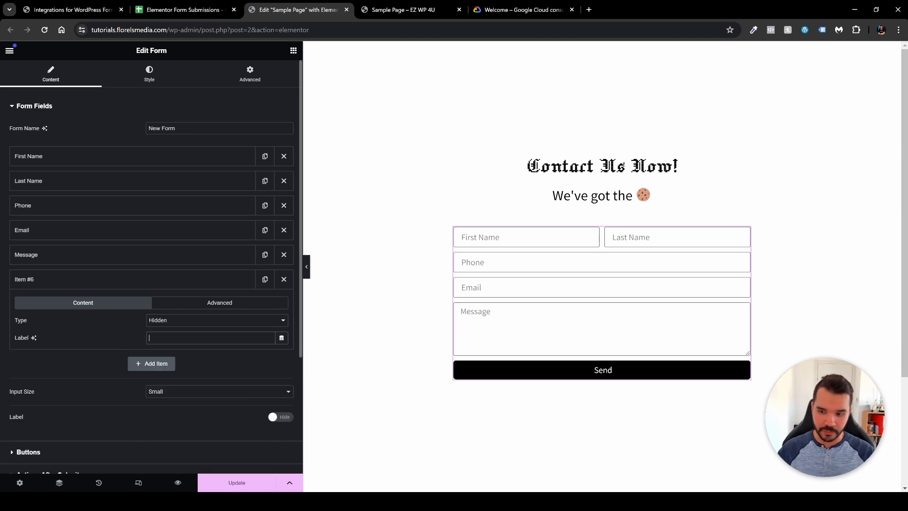
text(Form_ID)
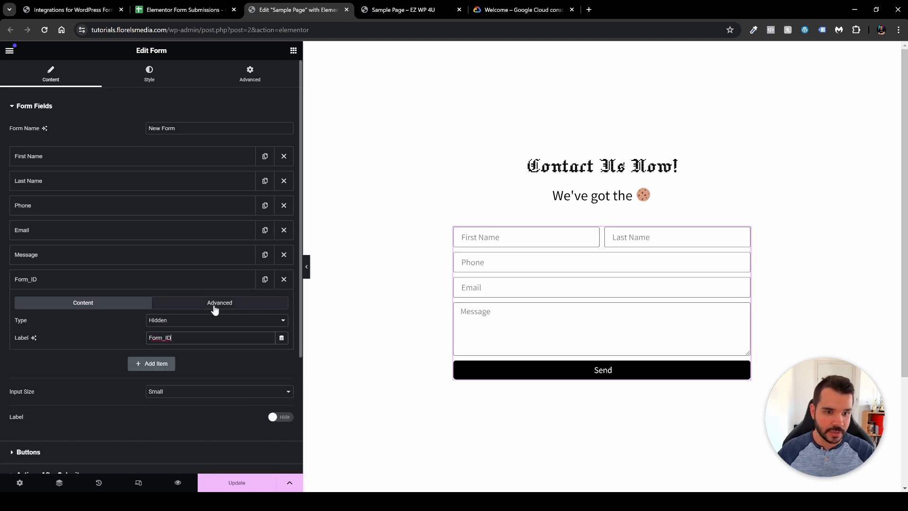
Set the hidden field's default value and ID to "Form_ID1234" and update the page.
click(214, 306)
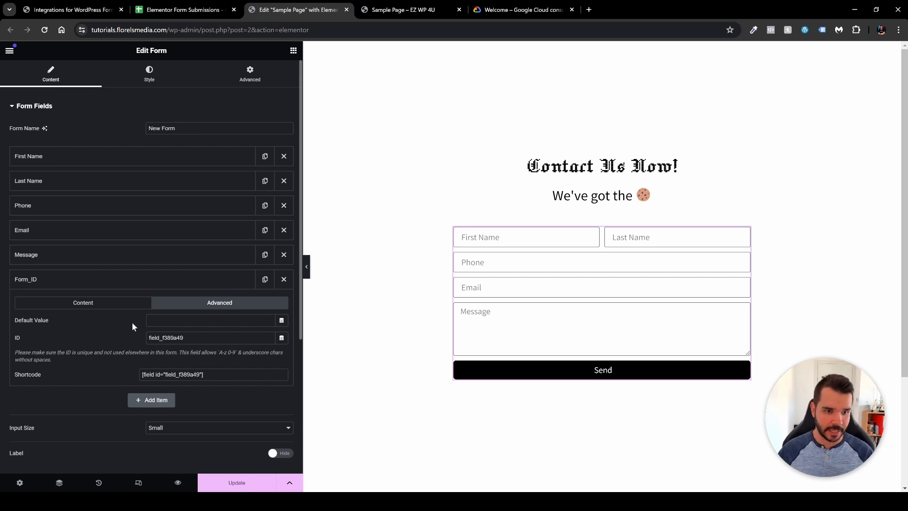
text(Form_ID1234)
key(Tab)
text(Form_ID1234)
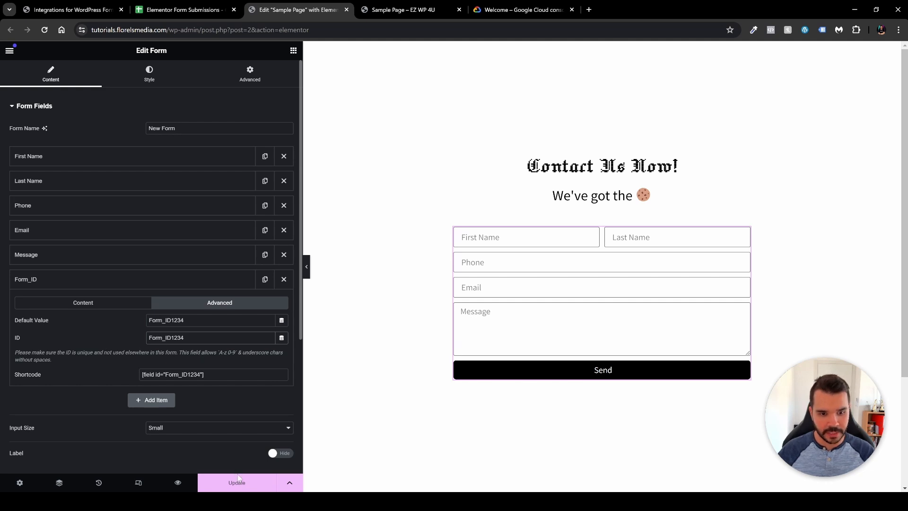
click(239, 486)
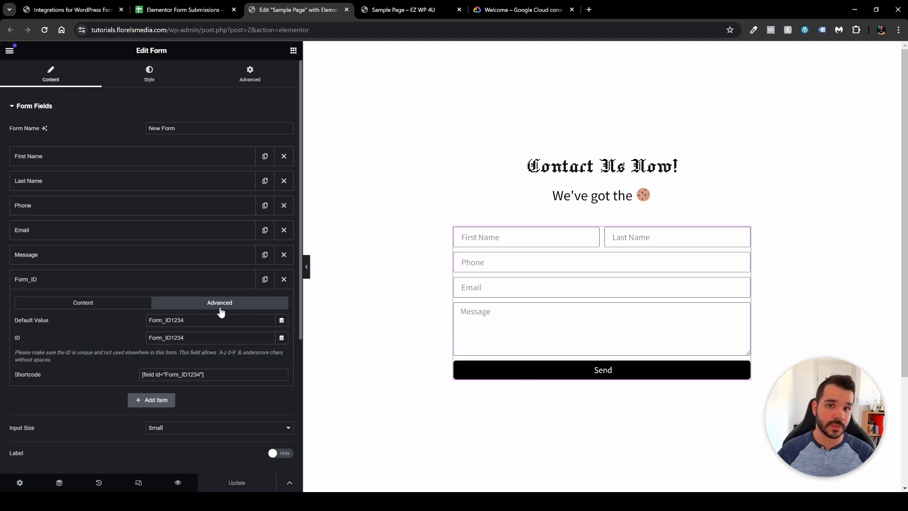
Fetch the Elementor trigger data again in Bit Integrations and resubmit the sample page's contact form with test details and the message "Test".
key(ctrl+Tab)
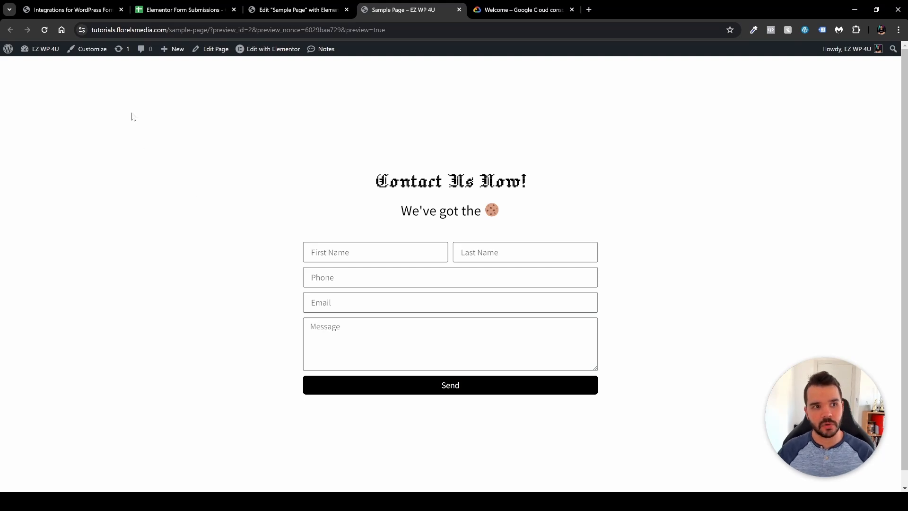
key(ctrl+1)
click(375, 232)
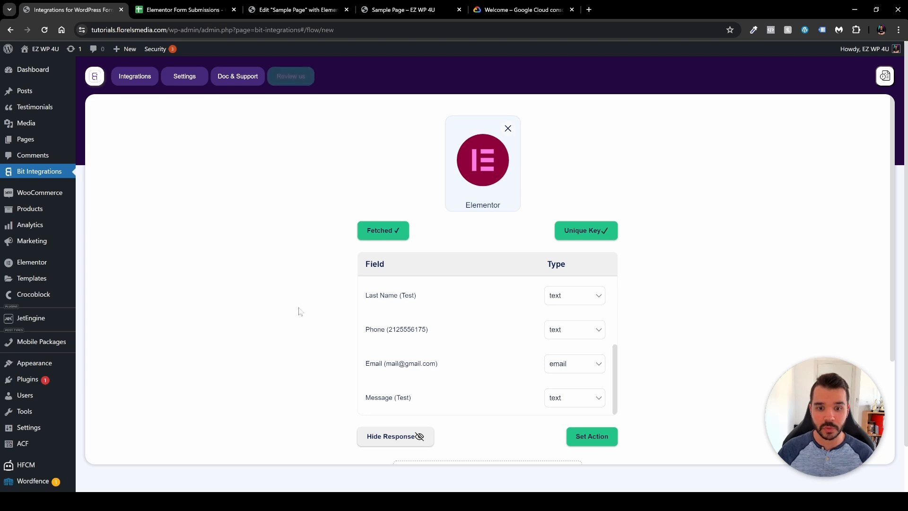
click(373, 10)
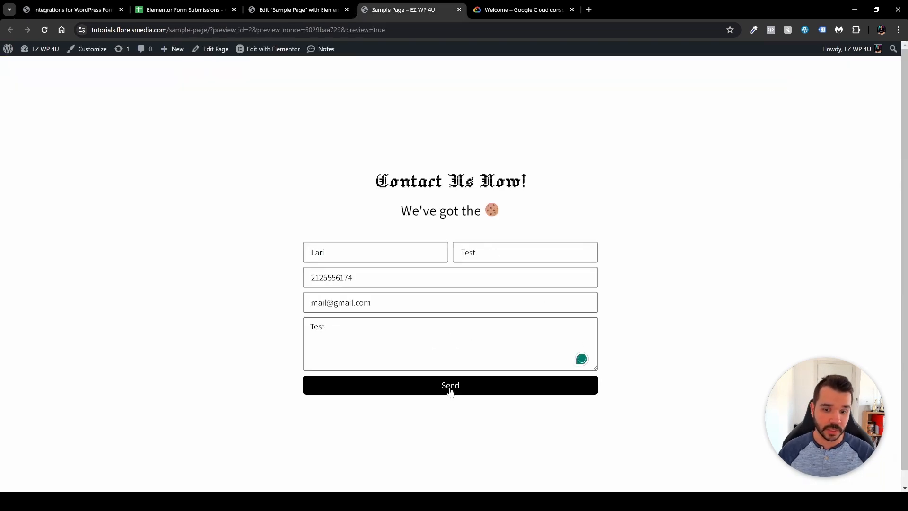
click(450, 388)
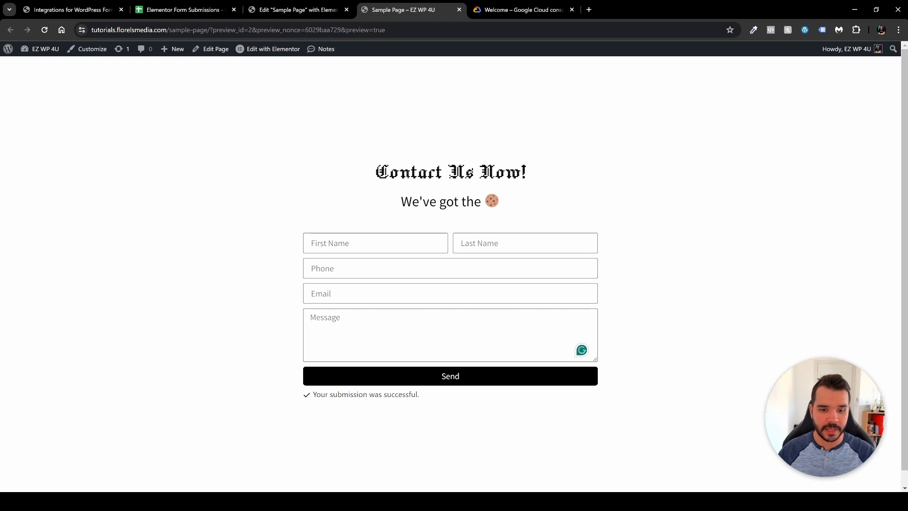
Check the newly fetched form fields in Bit Integrations and confirm Form Id as the Elementor trigger's unique key.
click(89, 13)
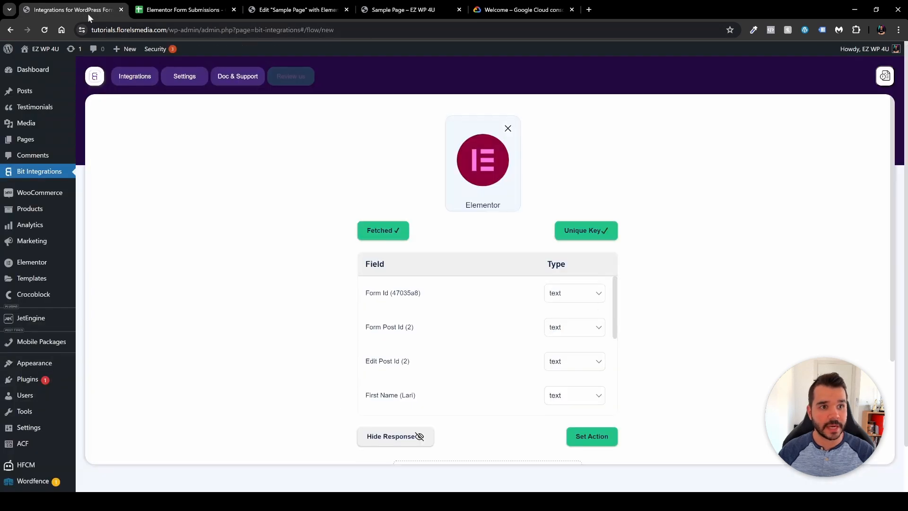
scroll(501, 353, down, 3)
scroll(500, 350, down, 1)
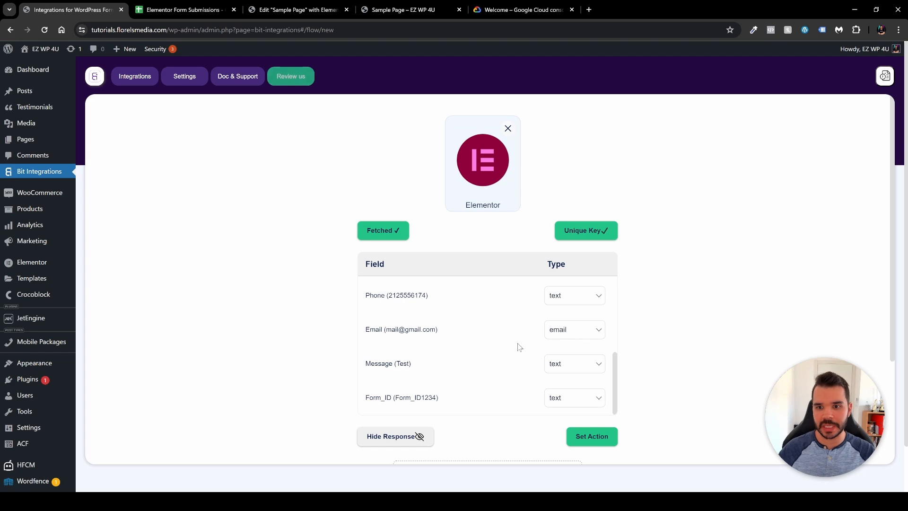
click(587, 231)
click(439, 273)
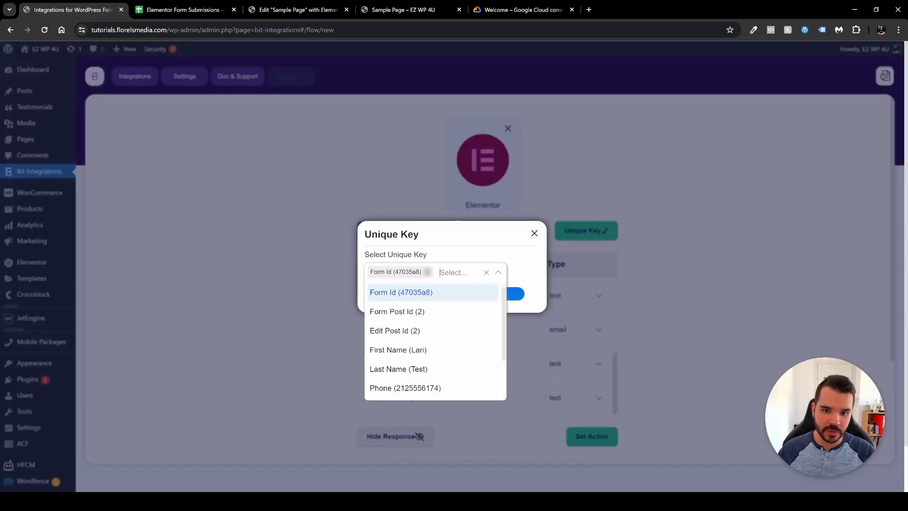
scroll(446, 359, down, 2)
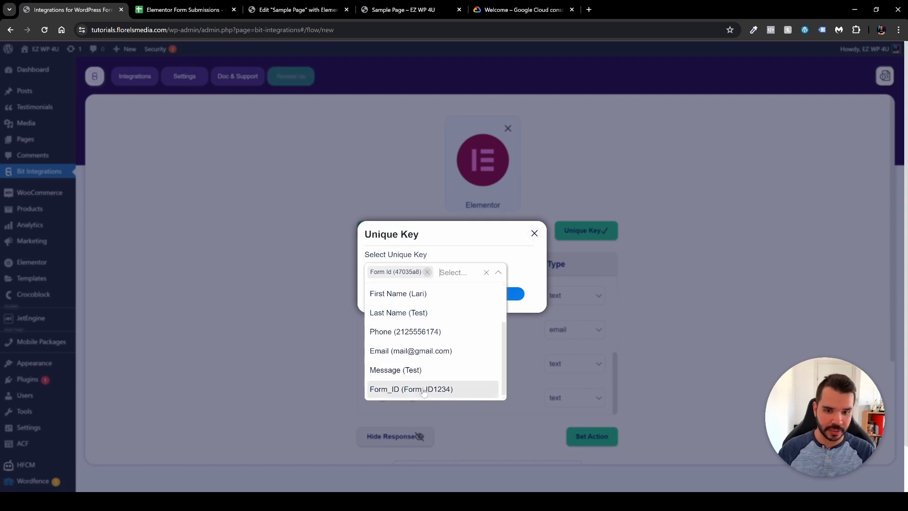
click(529, 276)
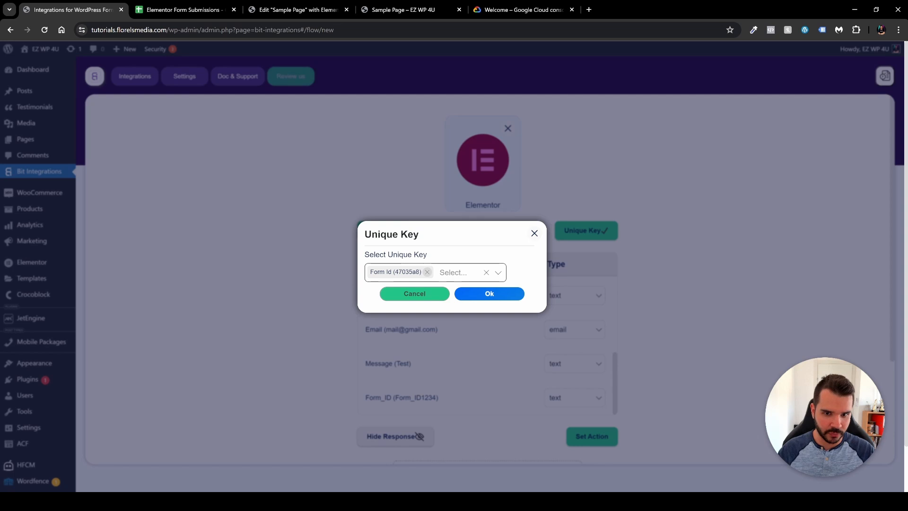
click(489, 294)
Browse the available actions, search them for "googl" and set Google Sheet as the integration's action.
scroll(624, 336, down, 2)
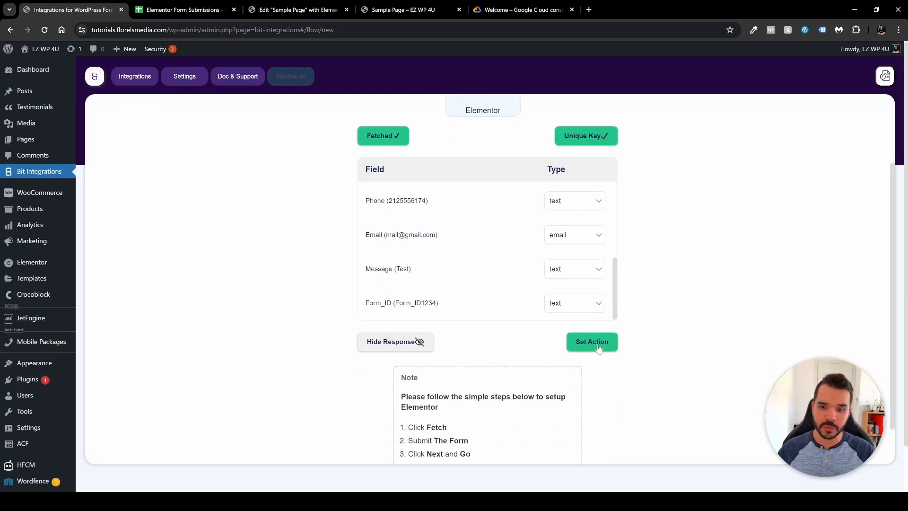
click(594, 345)
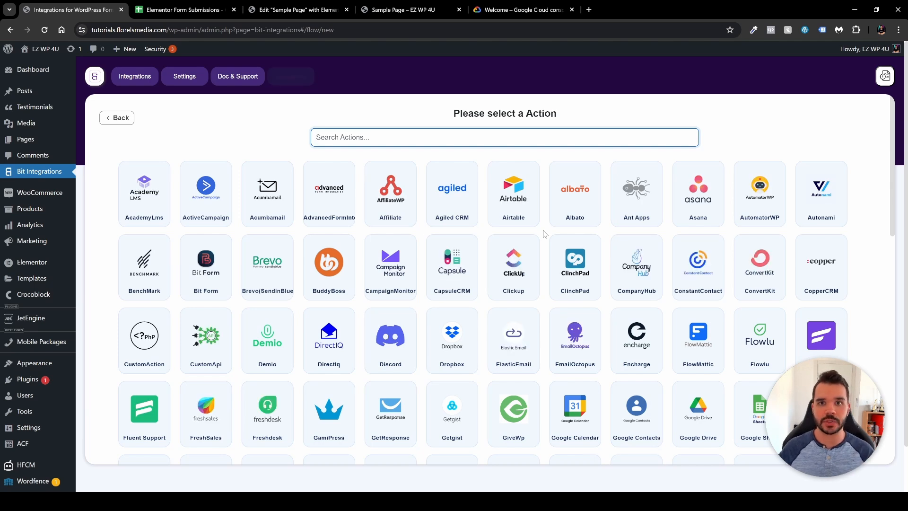
scroll(544, 234, down, 8)
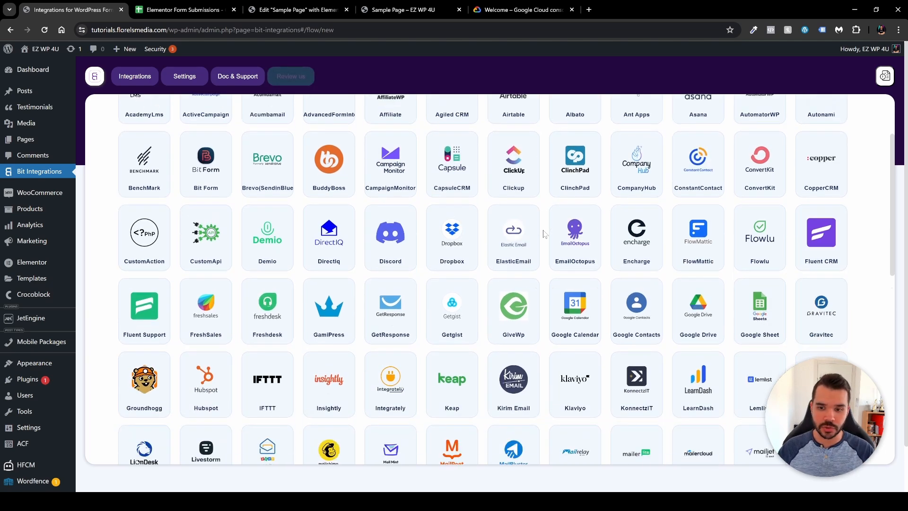
scroll(546, 236, down, 4)
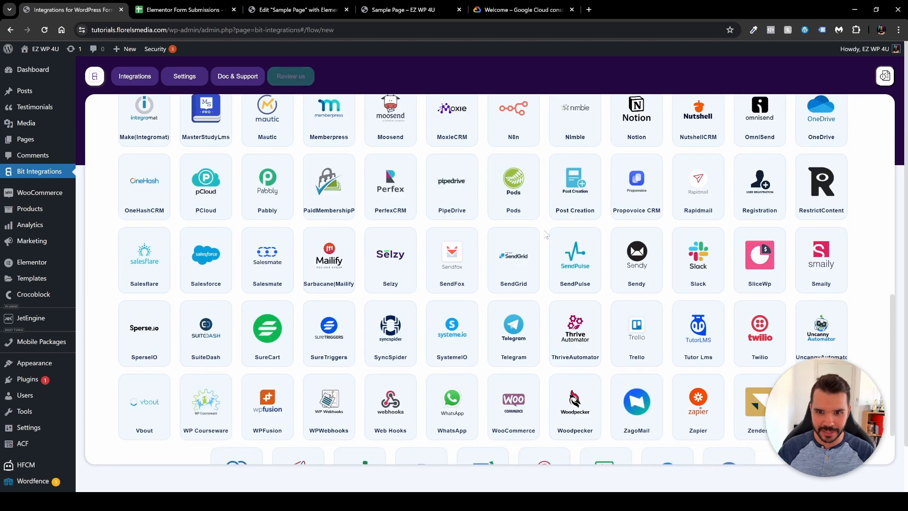
scroll(548, 246, down, 2)
scroll(551, 267, up, 4)
scroll(551, 268, up, 6)
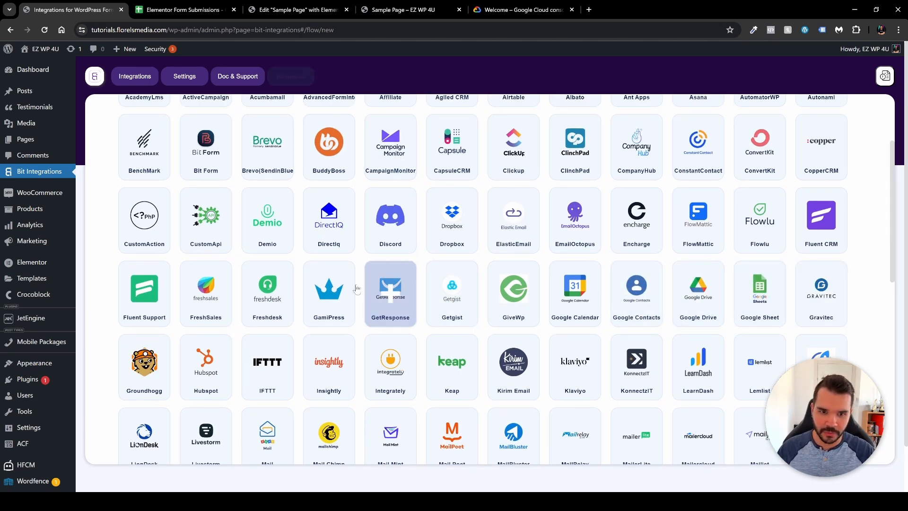
scroll(391, 236, up, 3)
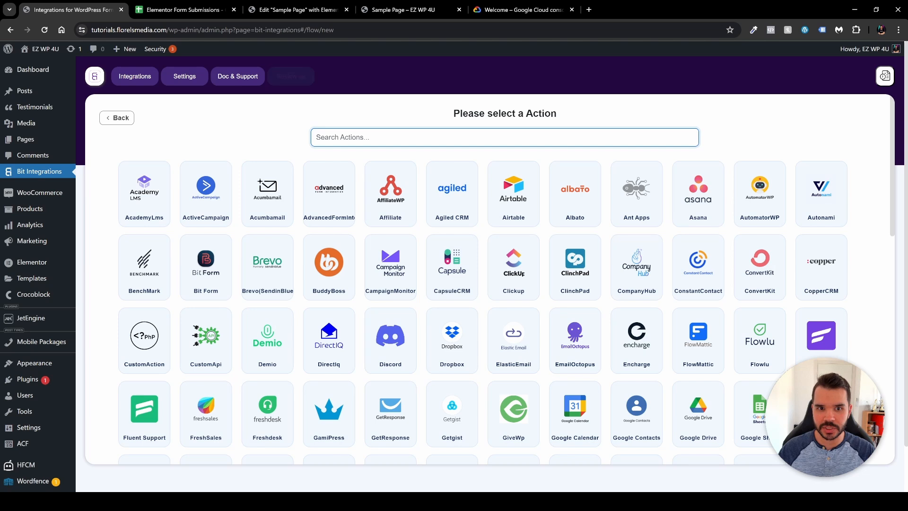
text(googl)
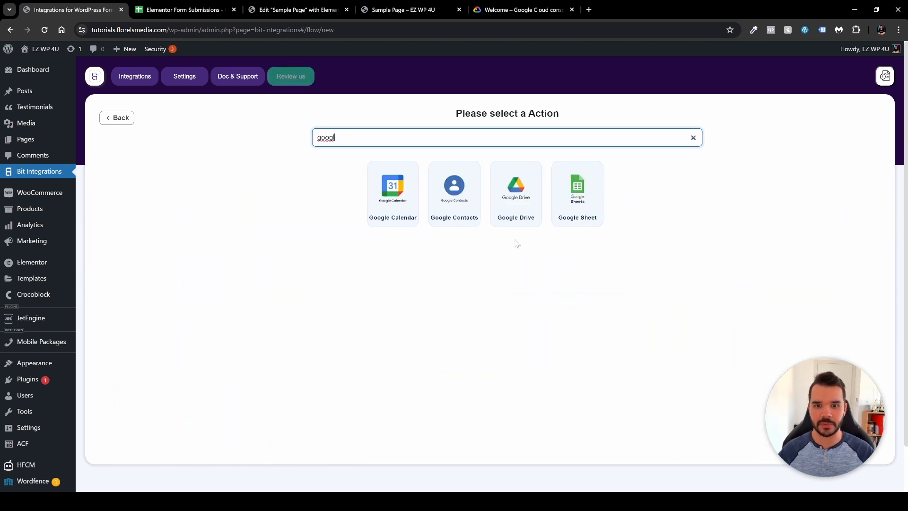
click(577, 197)
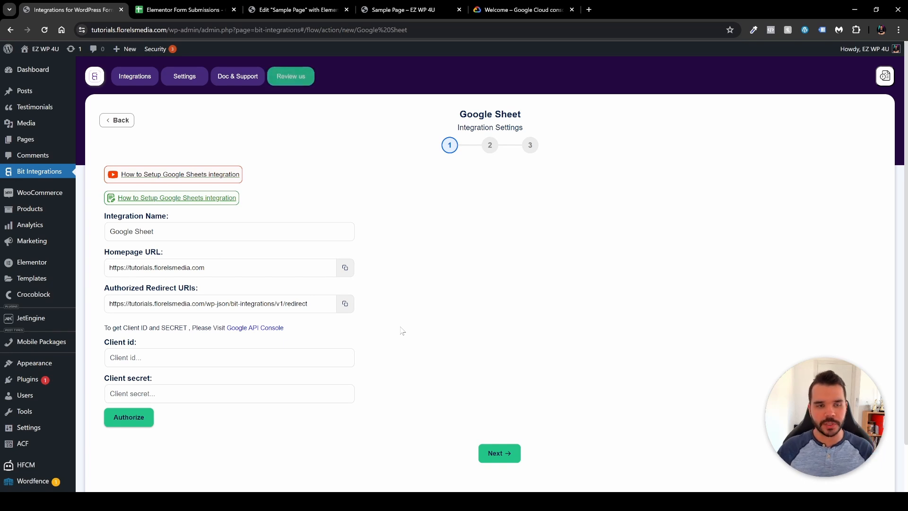
Switch to the Elementor Form Submissions spreadsheet and slightly widen columns A to E.
click(169, 12)
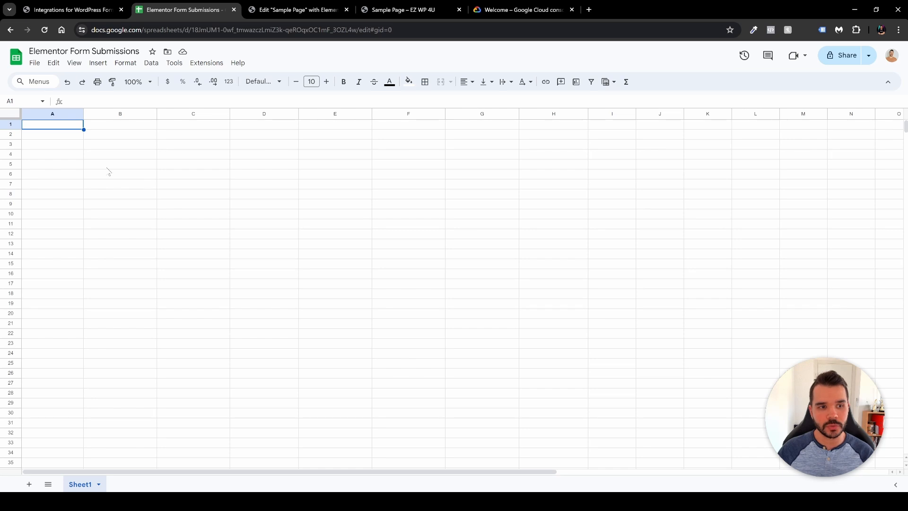
drag(83, 114, 94, 114)
drag(169, 114, 183, 114)
drag(256, 114, 270, 114)
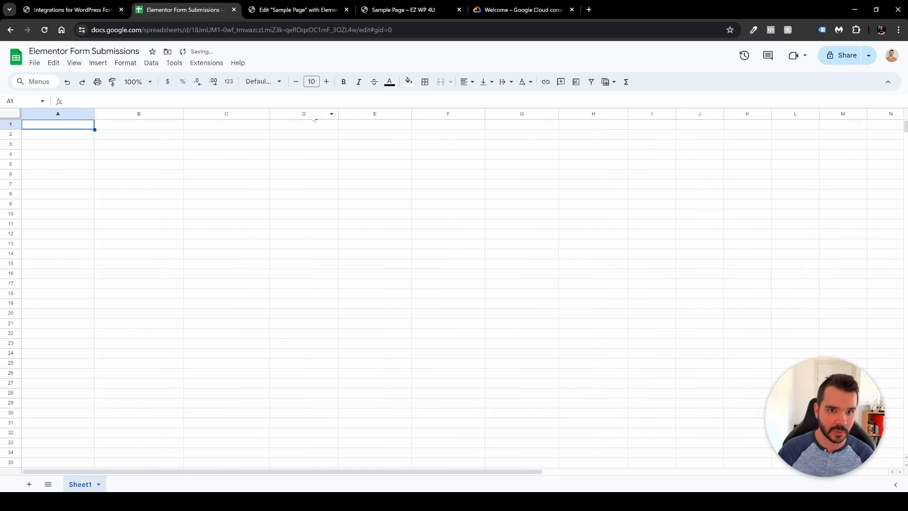
drag(337, 114, 353, 113)
drag(426, 113, 435, 113)
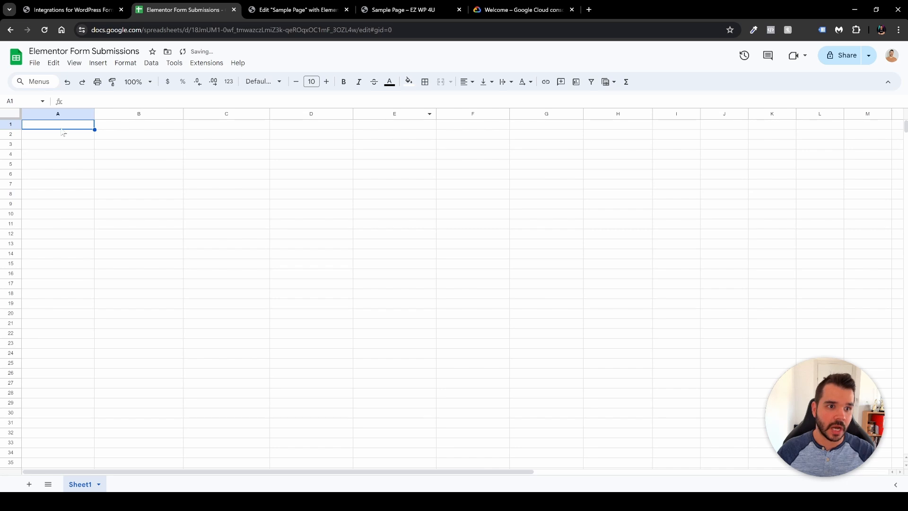
Enter the headers "First Name" in A1 and "Last Name" in B1.
key(Return)
text(First)
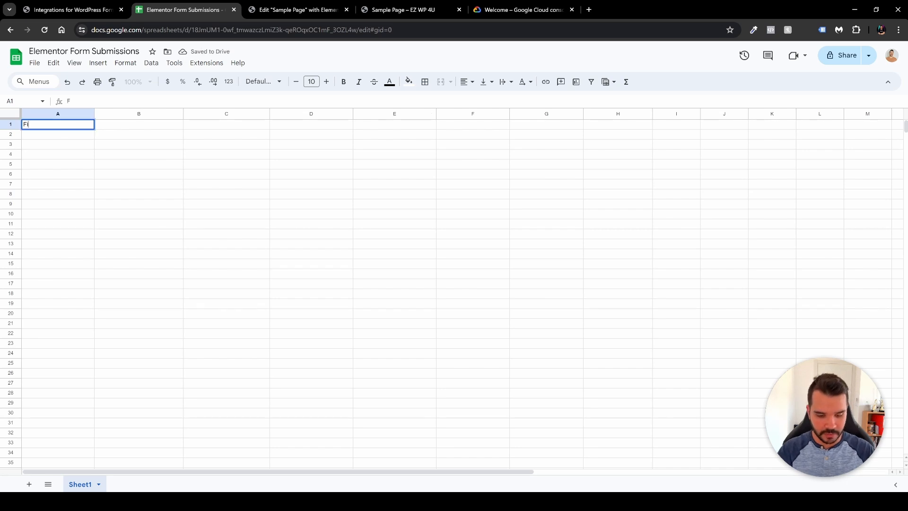
key(BackSpace)
key(BackSpace)
text(Name)
key(Return)
double_click(137, 126)
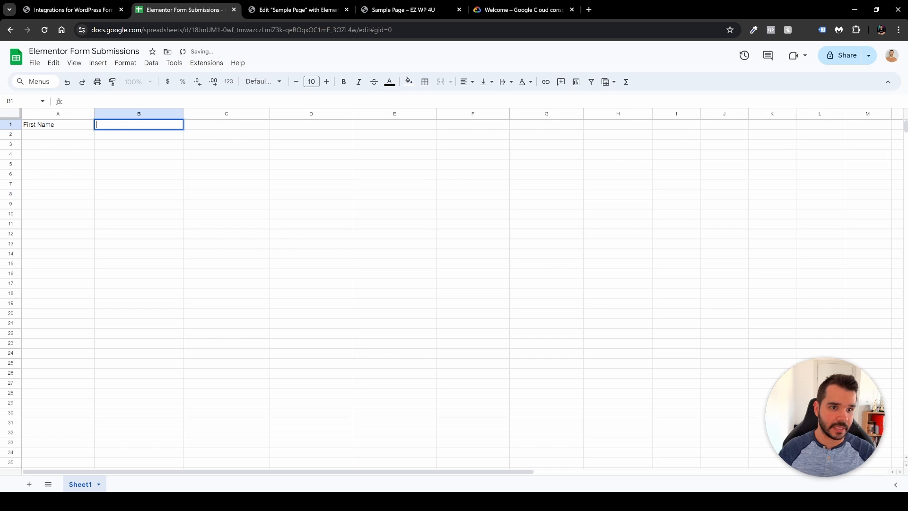
text(Last Name)
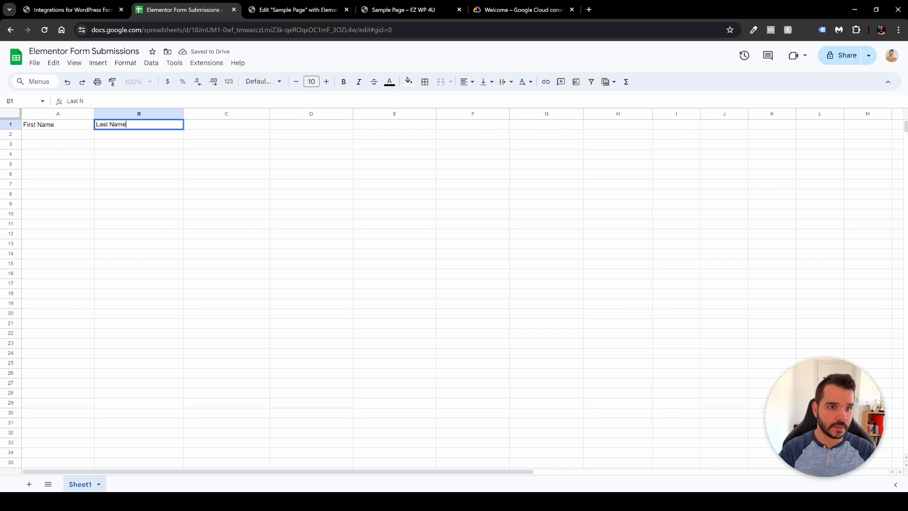
Enter the headers "Phone Number", "Email" and "Message" in cells C1 to E1.
key(Tab)
text(Phone Number)
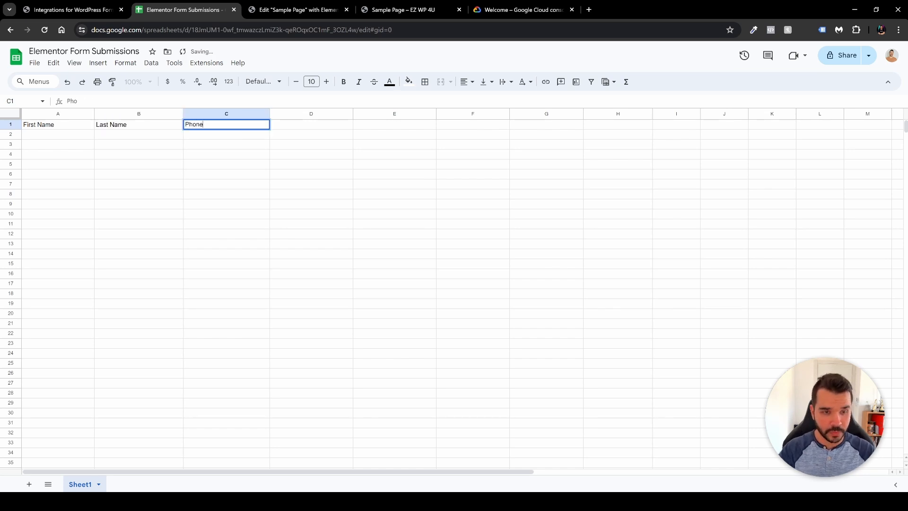
key(Tab)
text(Em)
key(BackSpace)
key(BackSpace)
key(BackSpace)
text(mail)
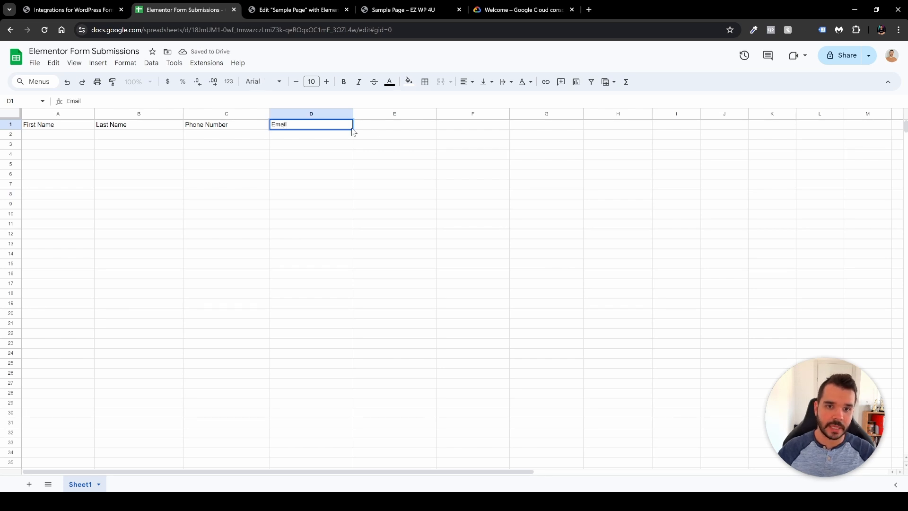
click(383, 127)
text(Message)
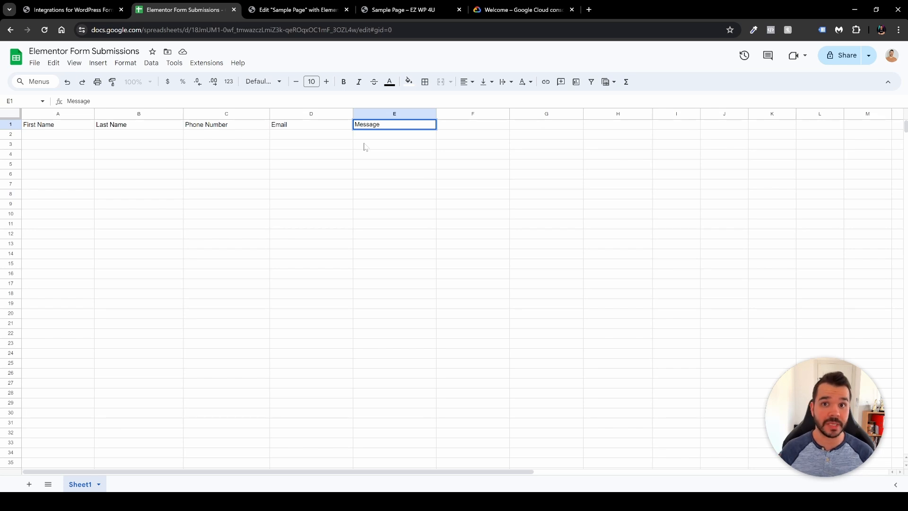
Switch to the Google Cloud console, accept its terms of service and agree to the free trial's account information step.
click(346, 10)
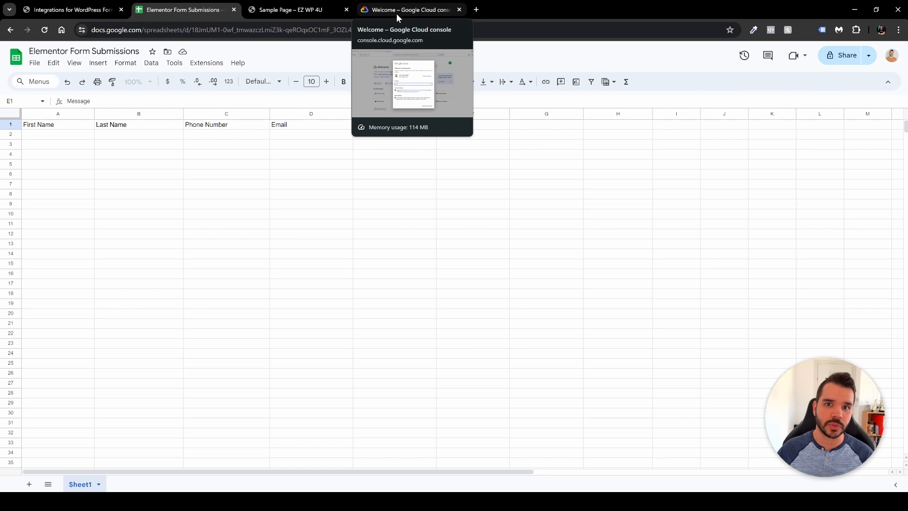
click(70, 10)
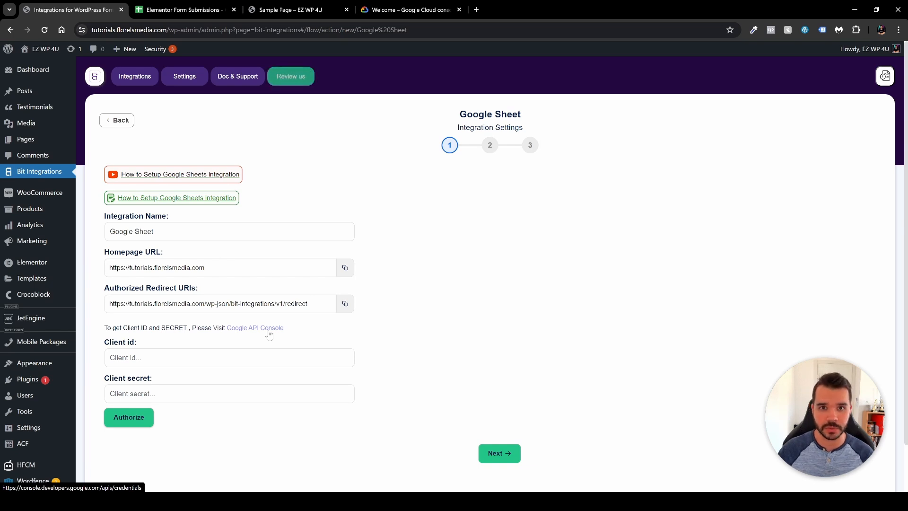
click(393, 12)
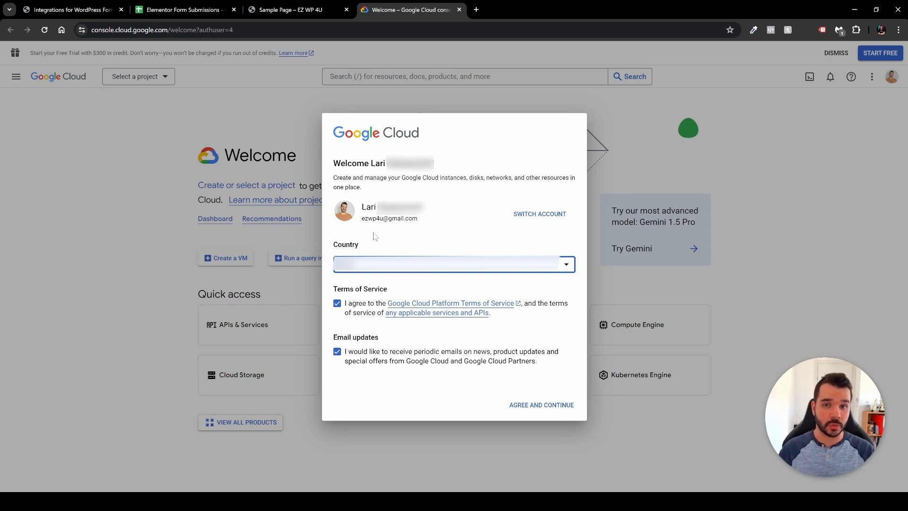
click(539, 410)
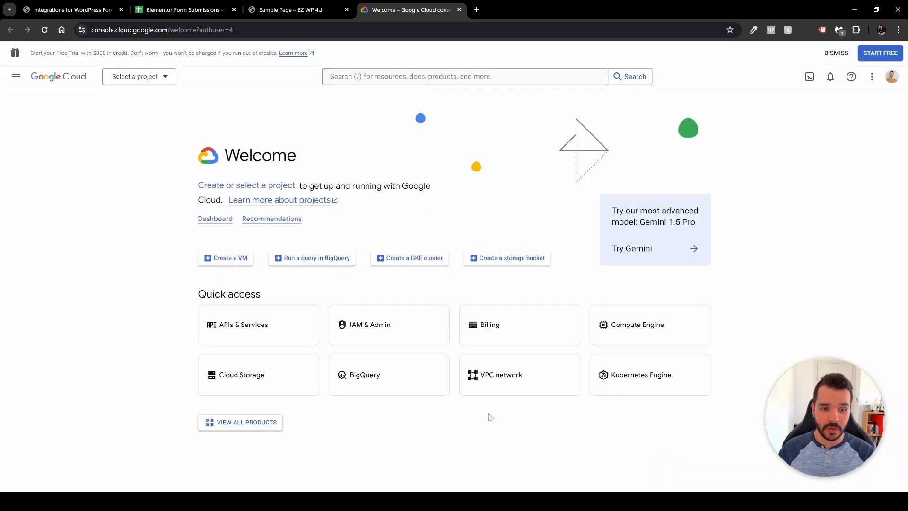
click(880, 59)
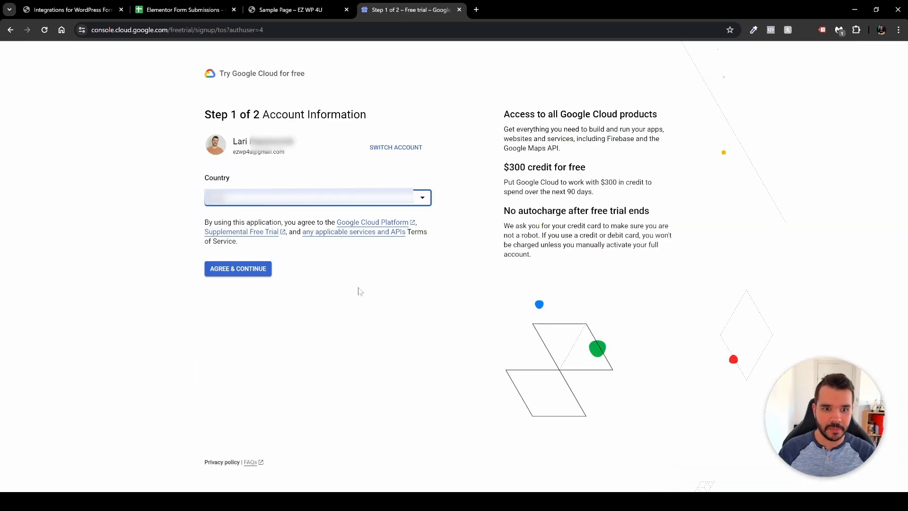
click(225, 276)
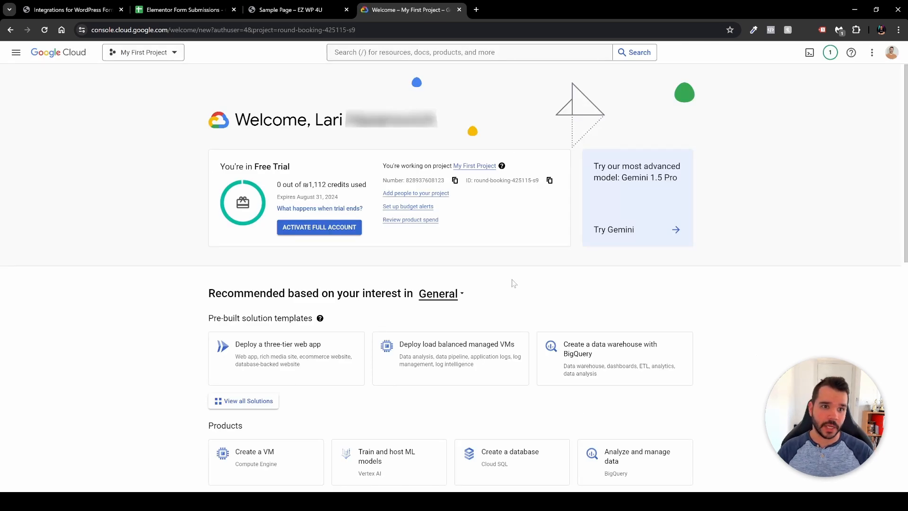
Create a new Google Cloud project named "Bit Integration" with no organization.
click(137, 54)
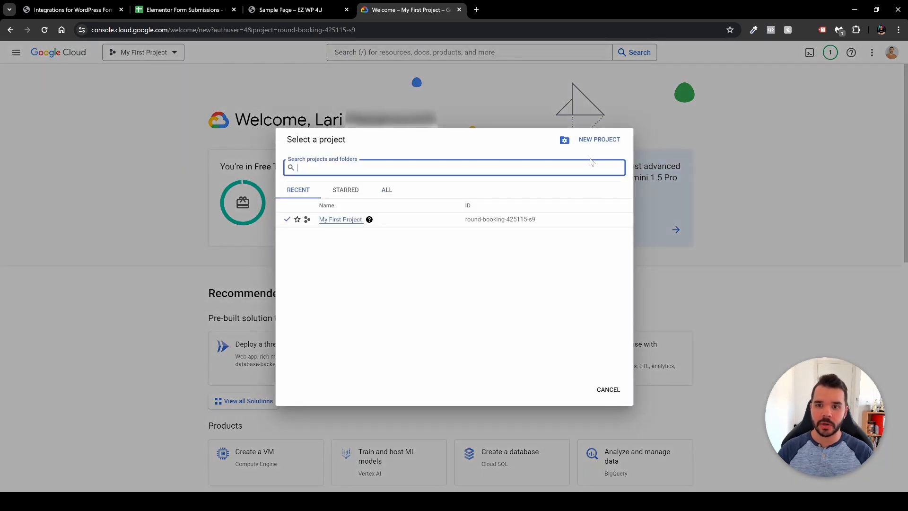
click(599, 142)
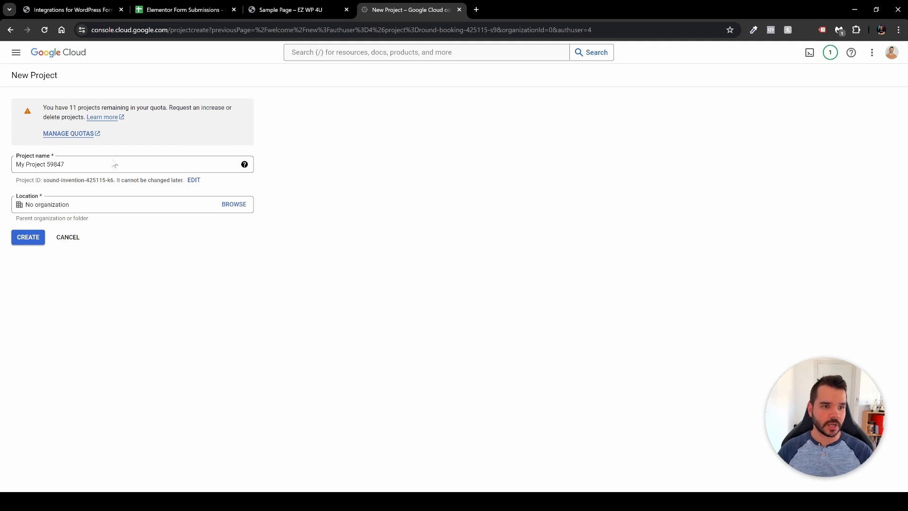
triple_click(80, 164)
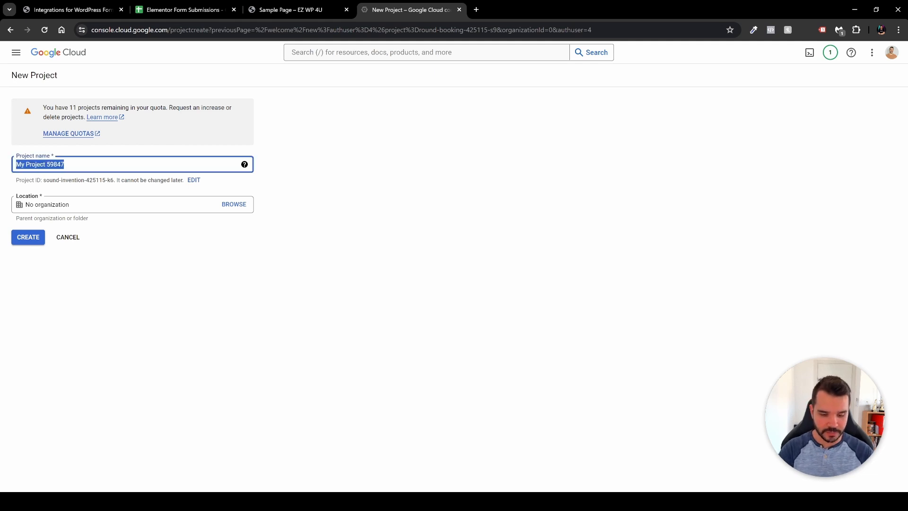
text(Bit Integration)
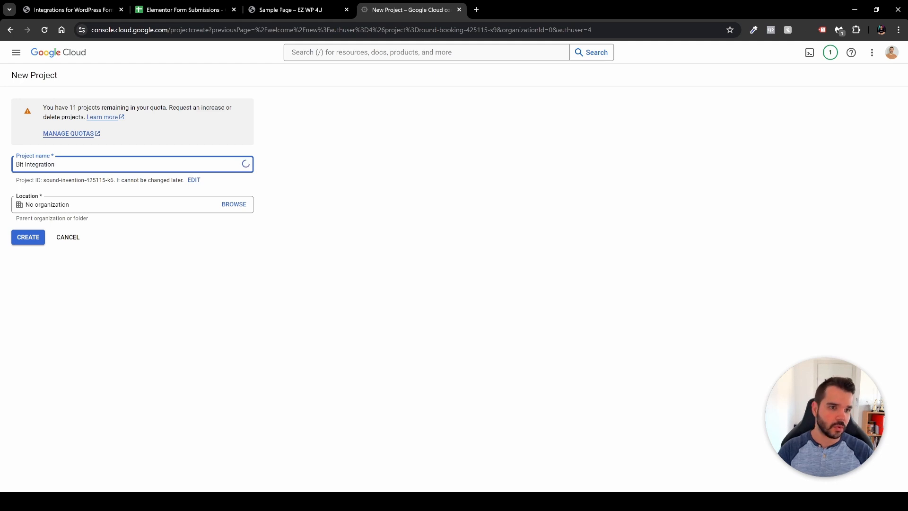
click(396, 222)
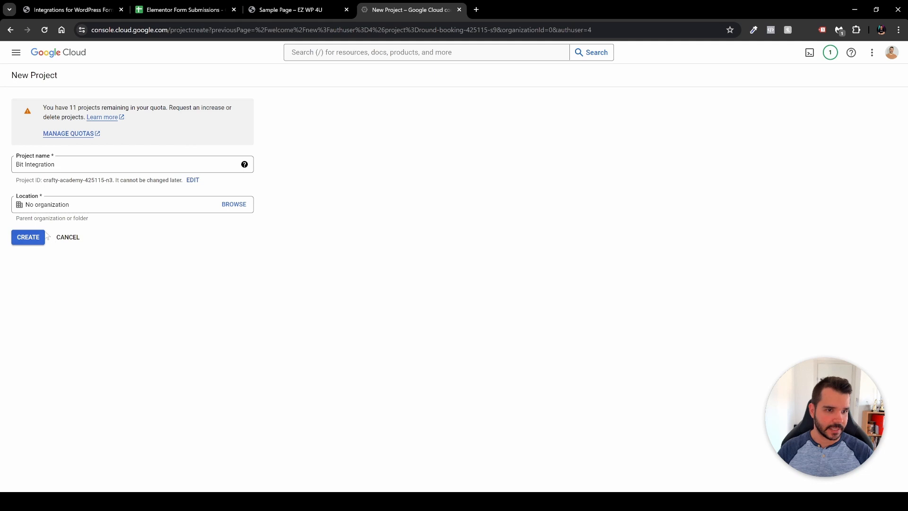
click(30, 242)
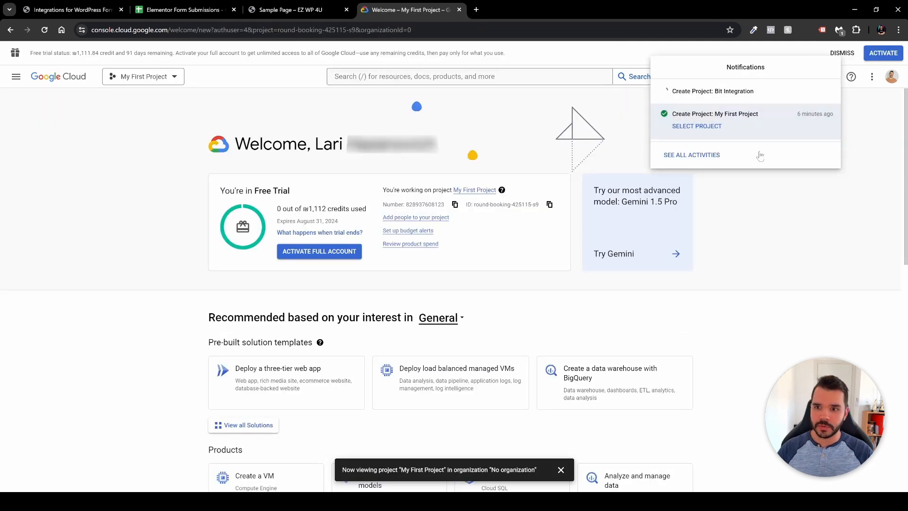
Select the existing My First Project and go to its APIs & Services overview.
click(705, 131)
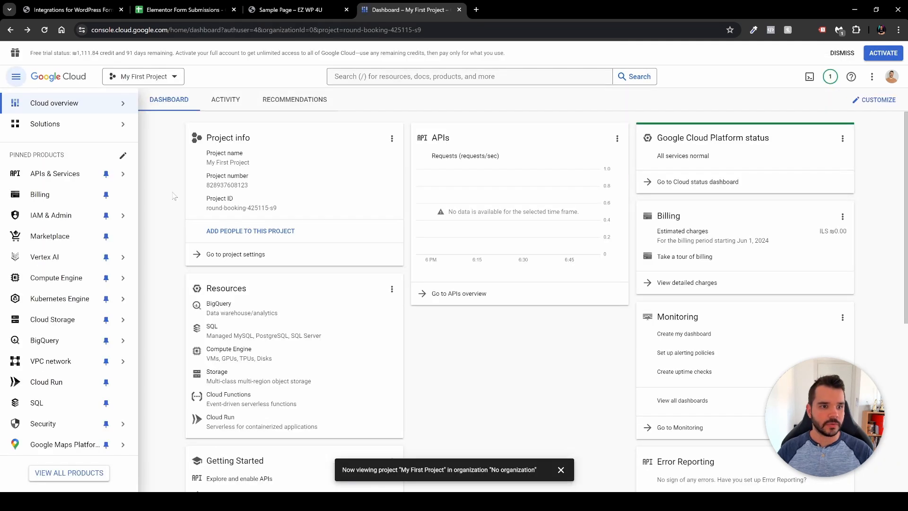
mouse_move(53, 180)
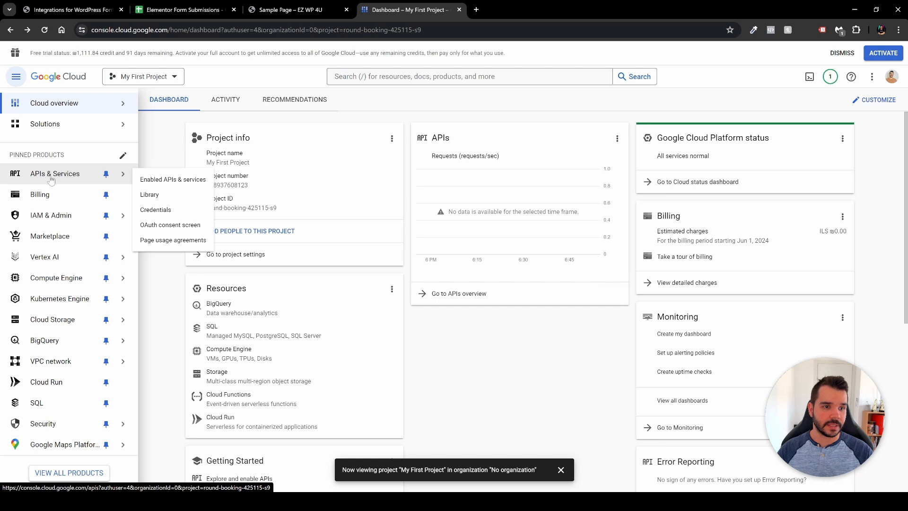
click(52, 180)
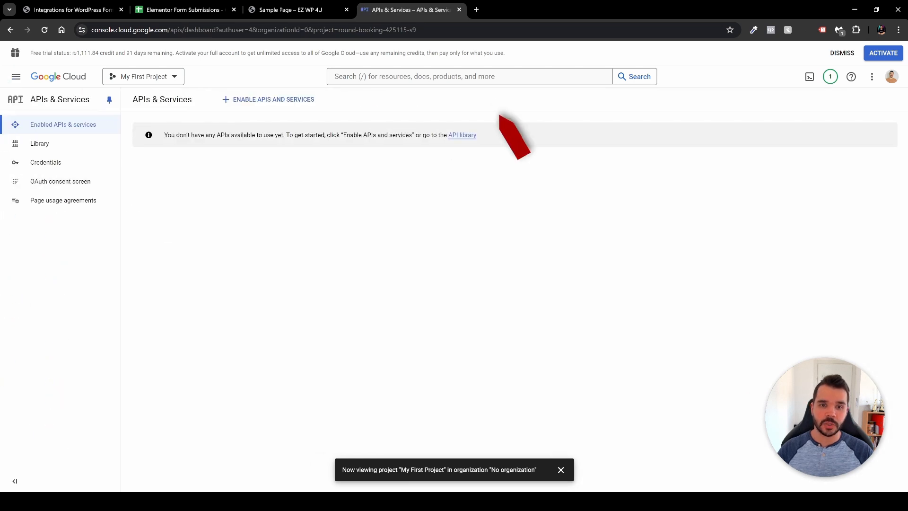
Search the console for "google drive" and enable the Google Drive API for the project.
click(428, 77)
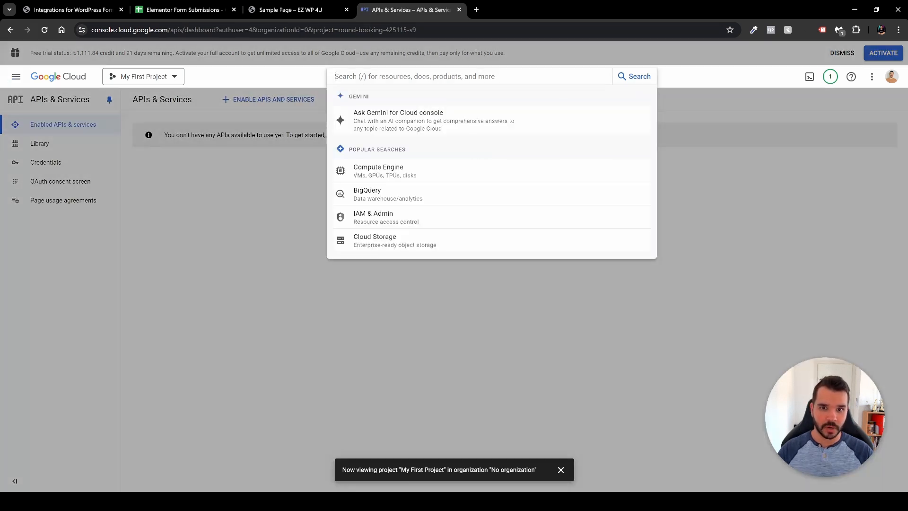
text(google drive)
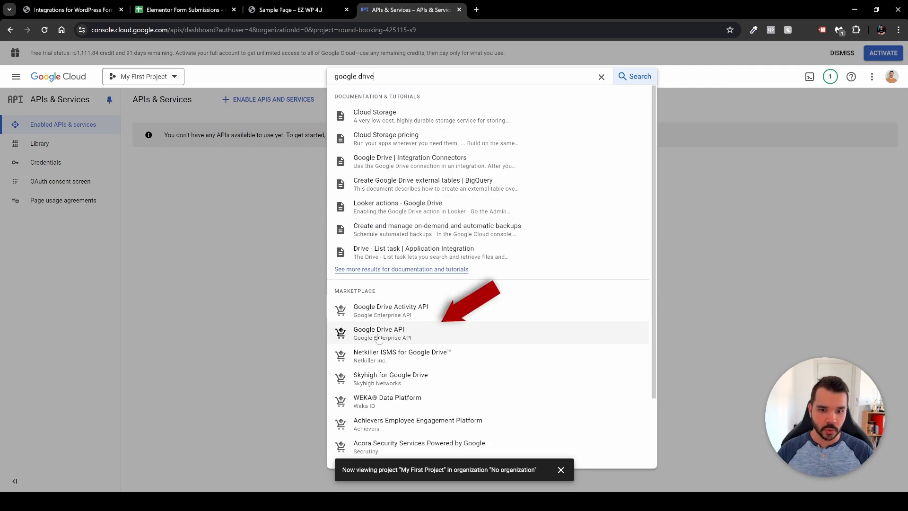
click(385, 337)
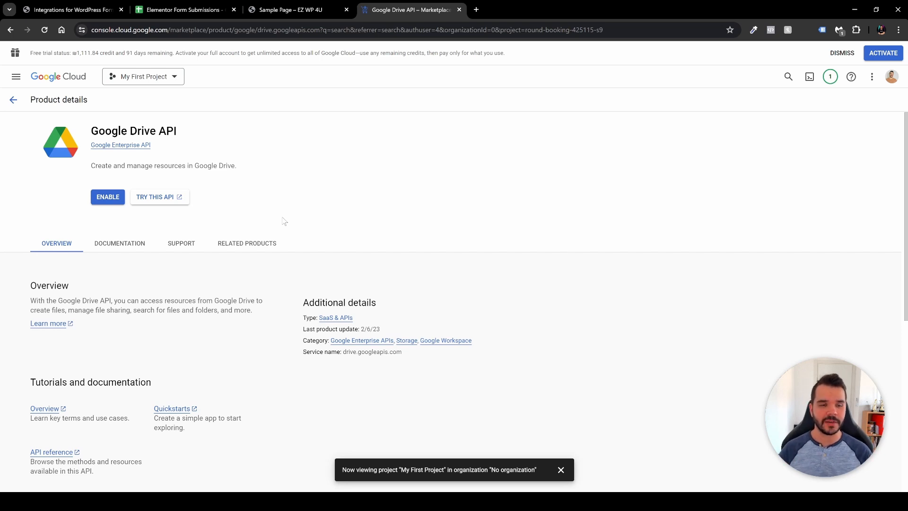
click(105, 201)
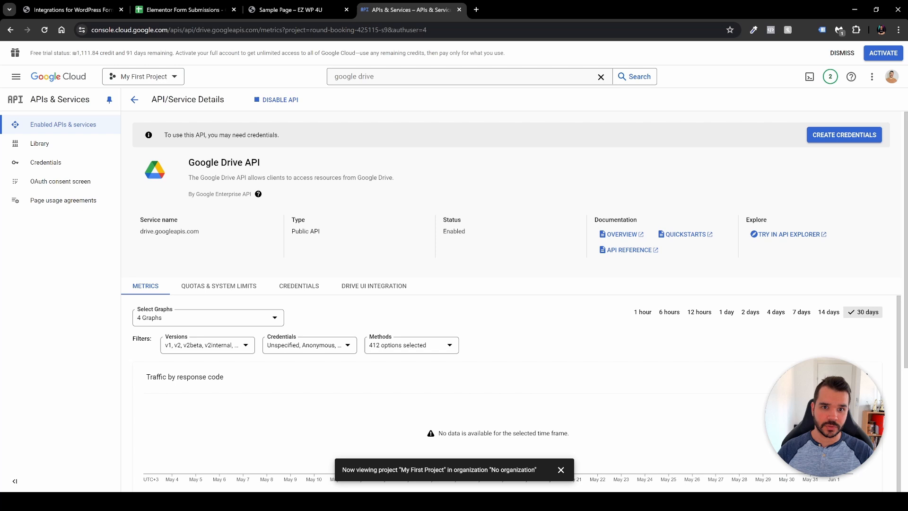
Search the console for "google sheets" and enable the Google Sheets API for the project.
click(380, 76)
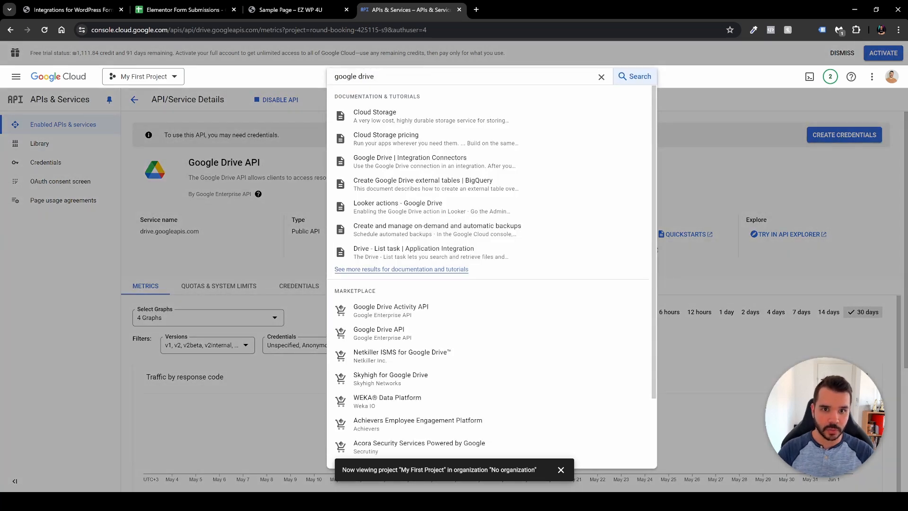
key(BackSpace)
key(BackSpace)
key(BackSpace)
key(BackSpace)
key(BackSpace)
text(sheets)
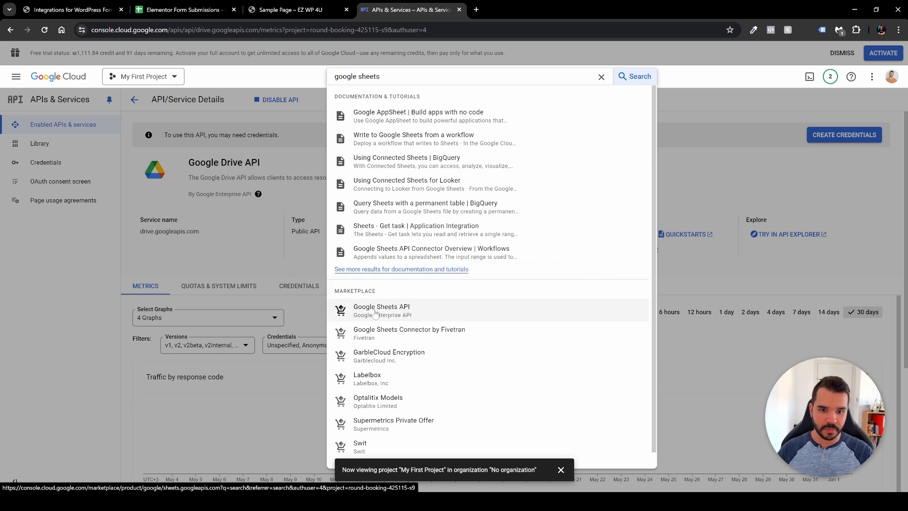
click(375, 311)
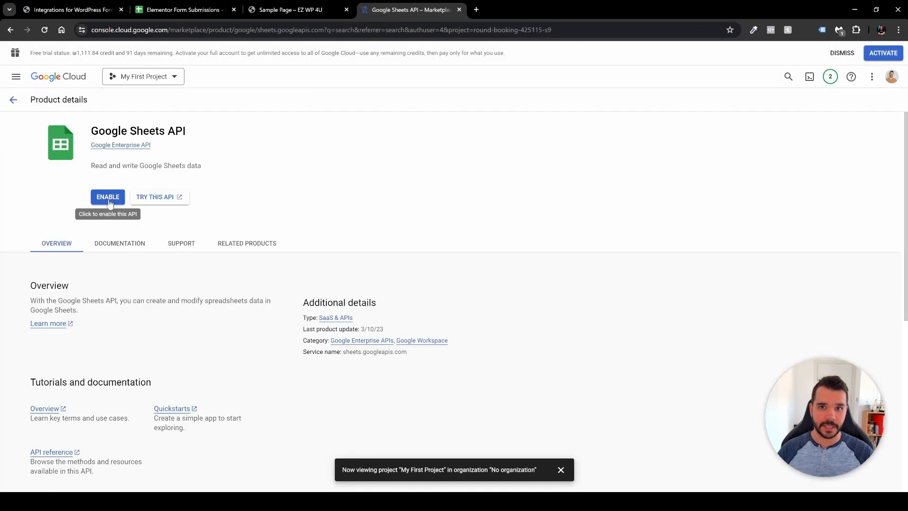
click(108, 197)
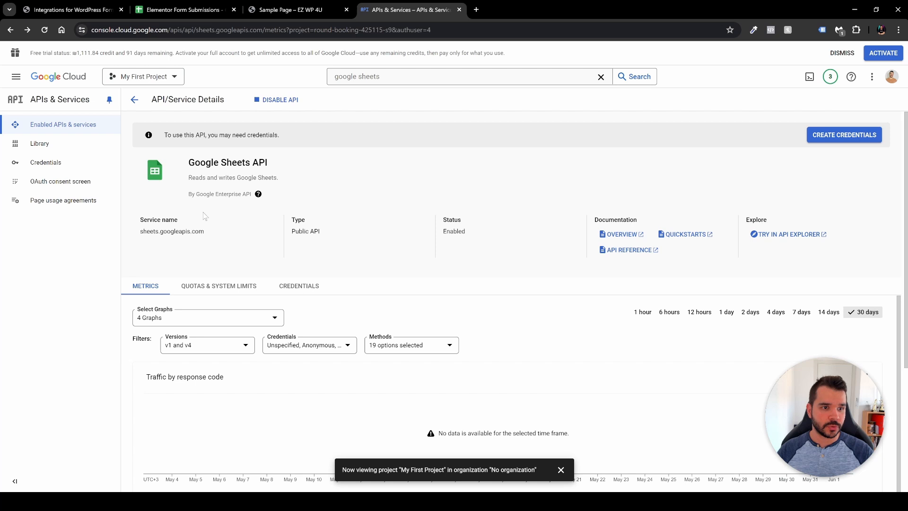
Start the OAuth consent screen registration with the External user type.
click(61, 182)
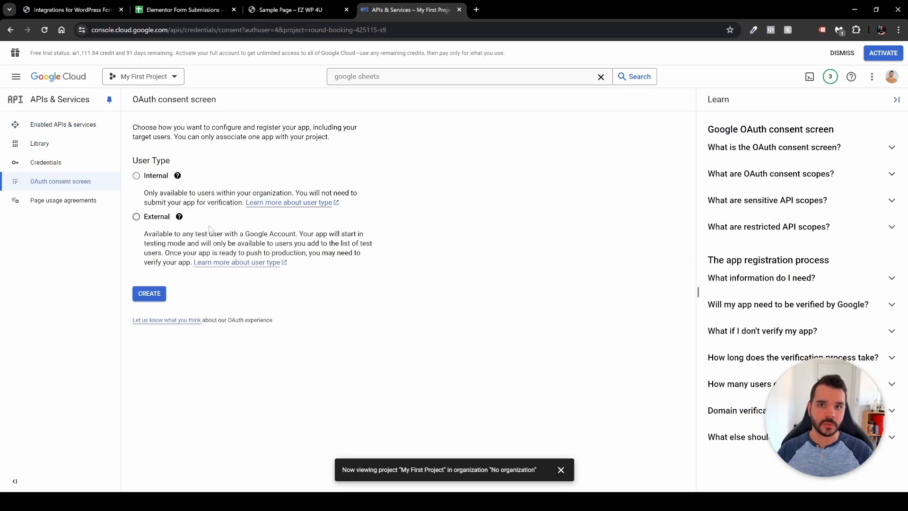
mouse_move(141, 172)
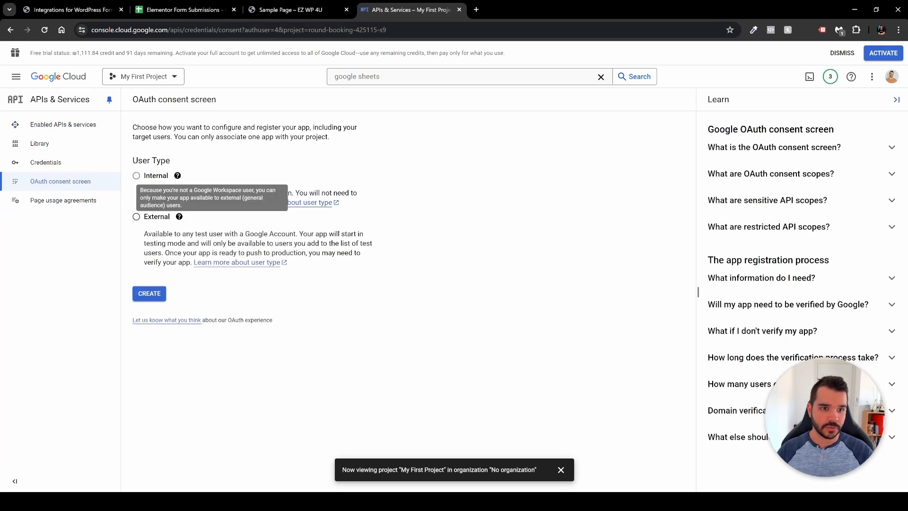
click(136, 216)
click(152, 296)
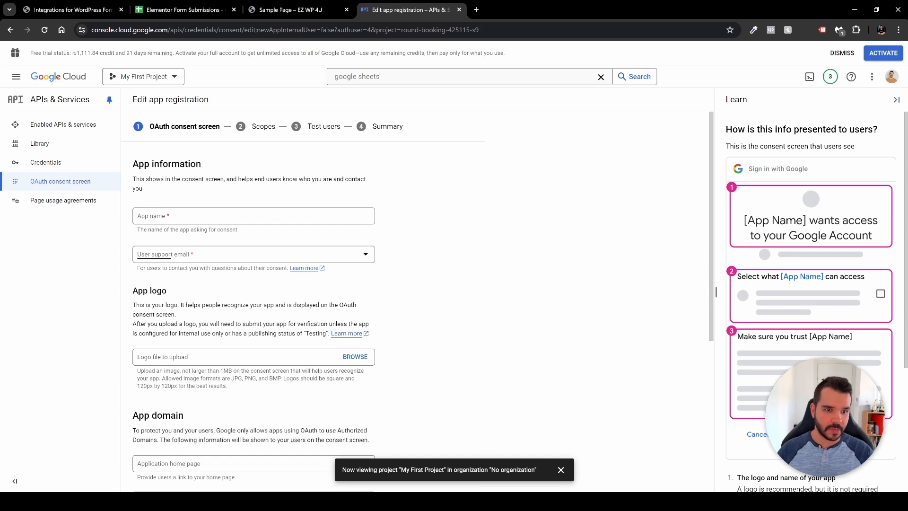
Name the app "Bit Integration", fill in the user support and developer contact emails, and save to continue to the scopes.
click(213, 216)
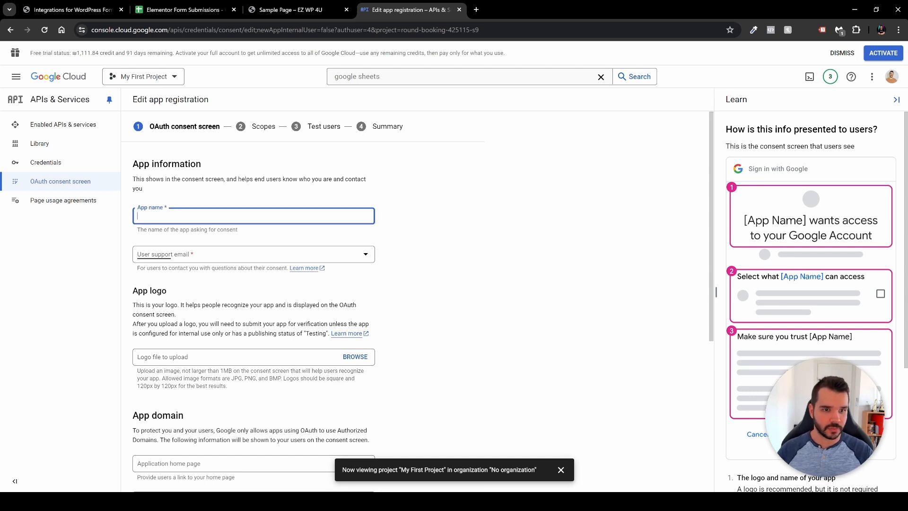
text(Bit Integration)
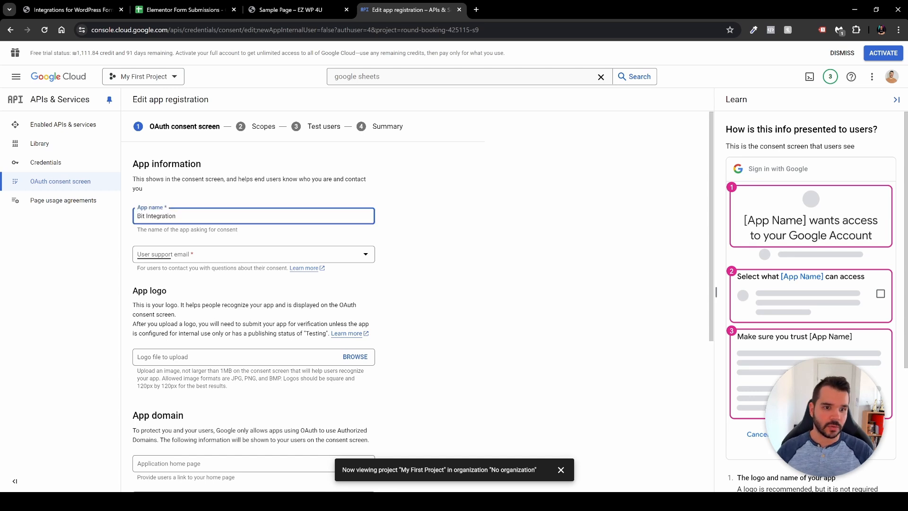
click(206, 259)
click(265, 258)
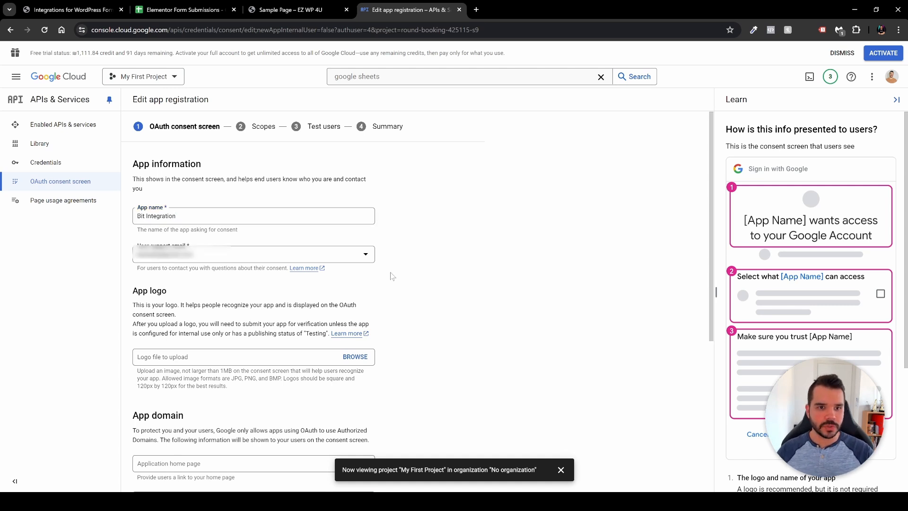
scroll(391, 277, down, 5)
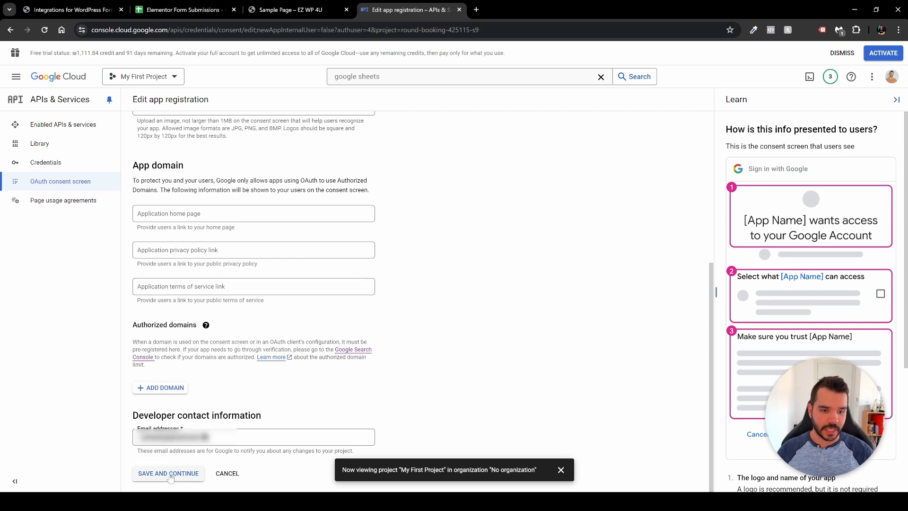
scroll(171, 475, up, 5)
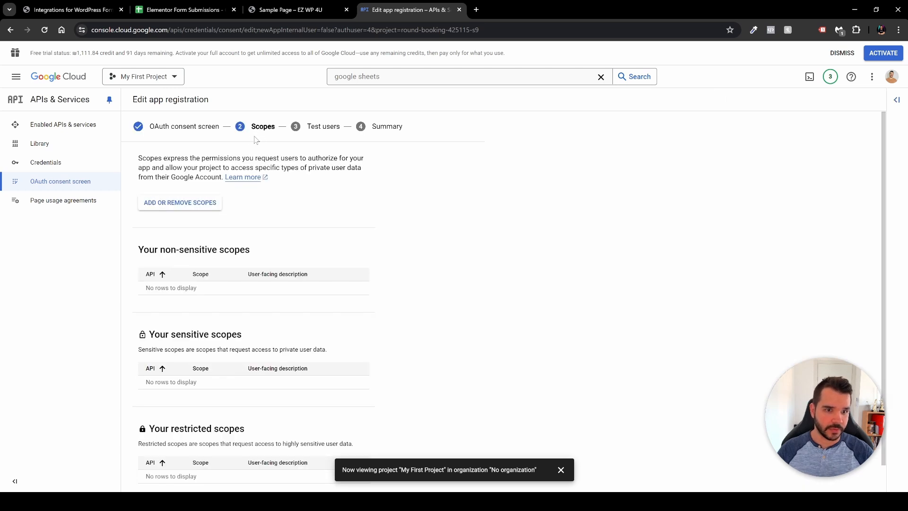
Filter the available scopes by "google drive" and select the Google Drive API scopes .../auth/docs and .../auth/drive.
click(176, 208)
click(644, 130)
text(go)
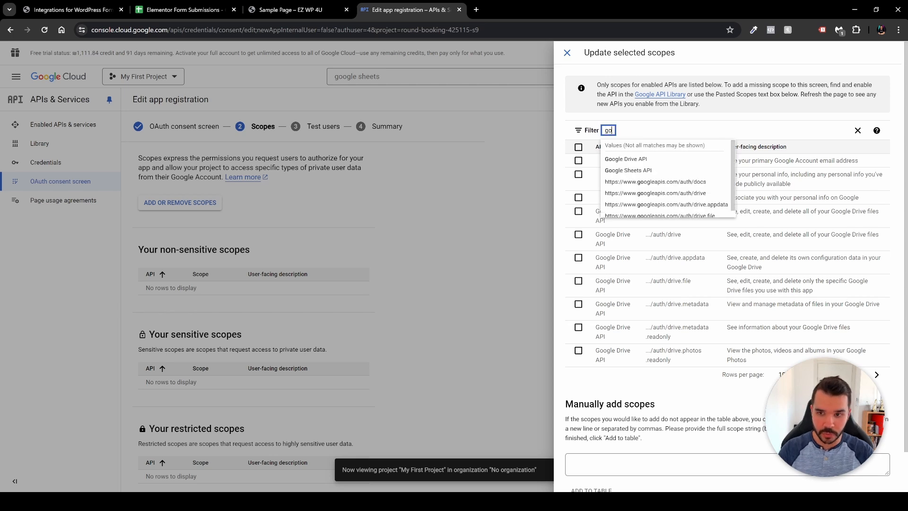
text(ogle drive)
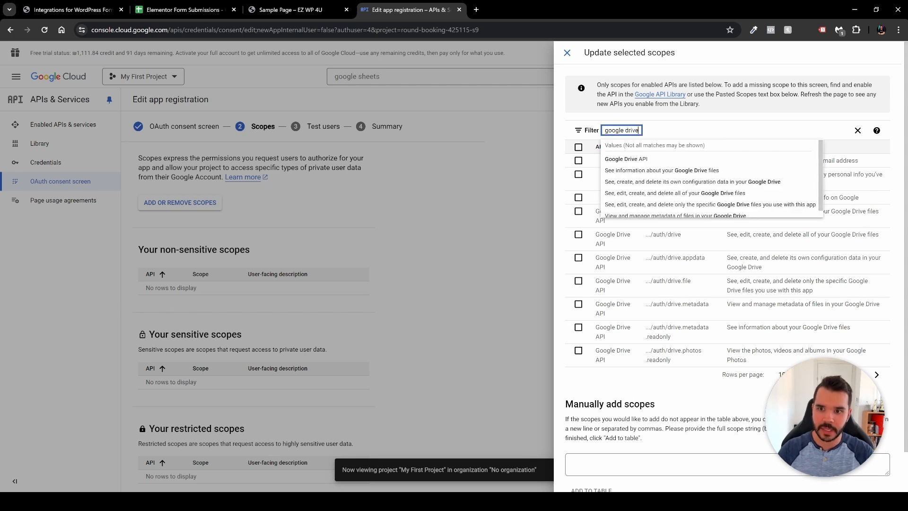
key(Return)
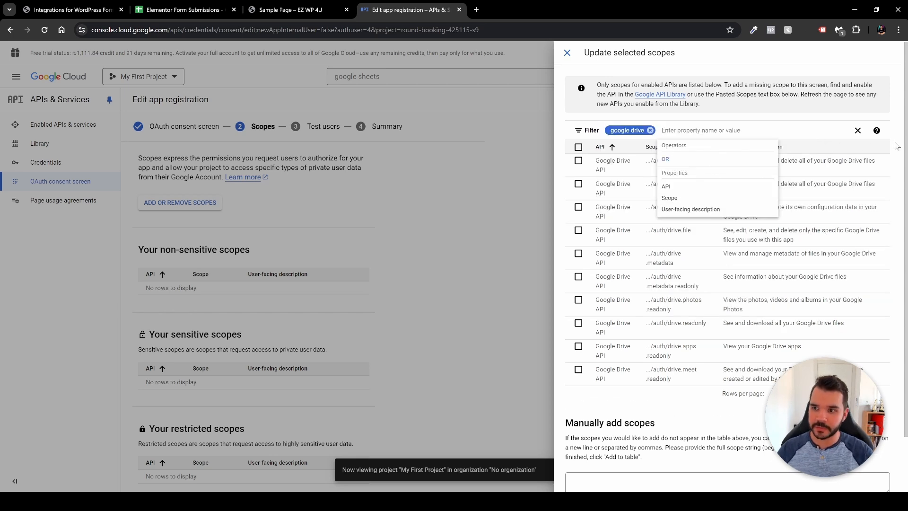
key(Escape)
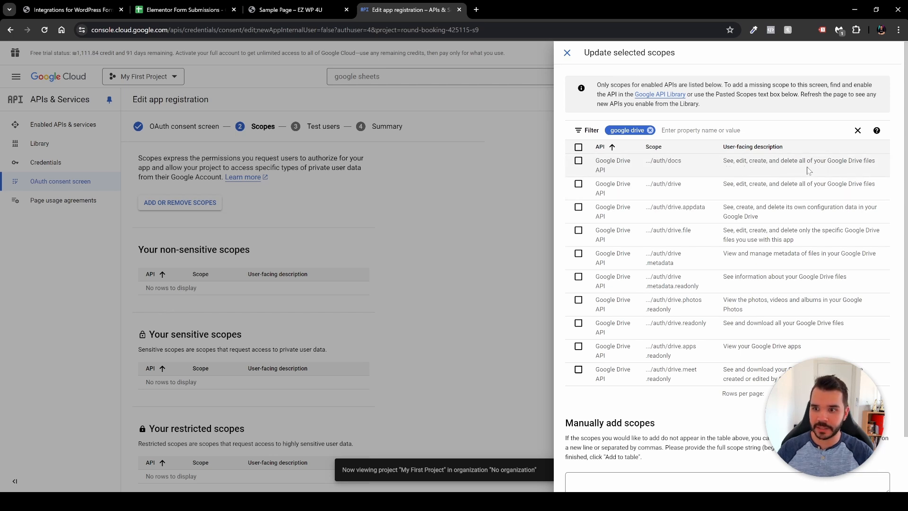
click(579, 164)
click(578, 184)
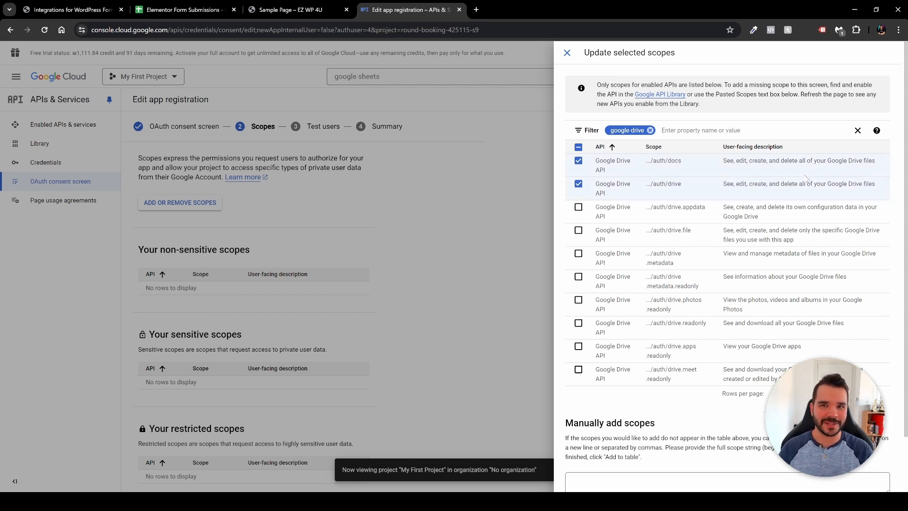
Filter the scopes by "google sheets", select .../auth/spreadsheets and .../auth/spreadsheets.readonly, and update the app's scopes.
click(650, 130)
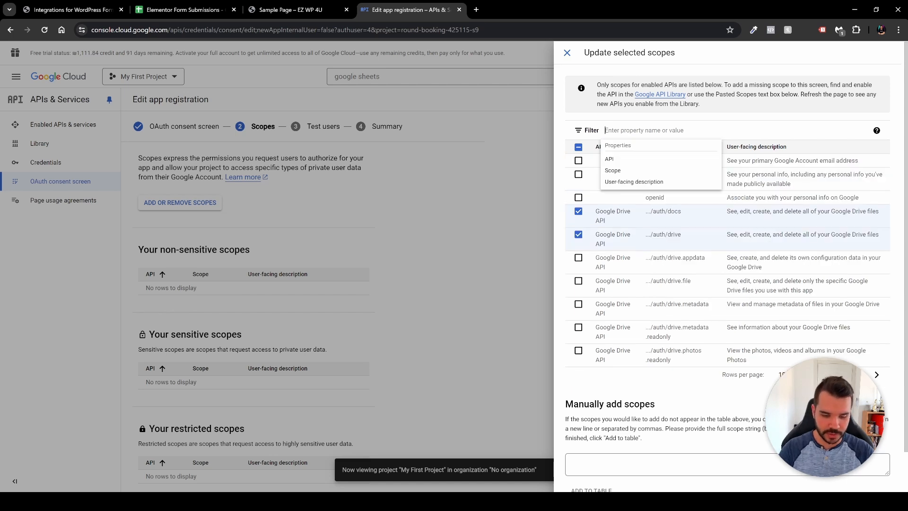
text(google sheets)
key(Return)
click(616, 216)
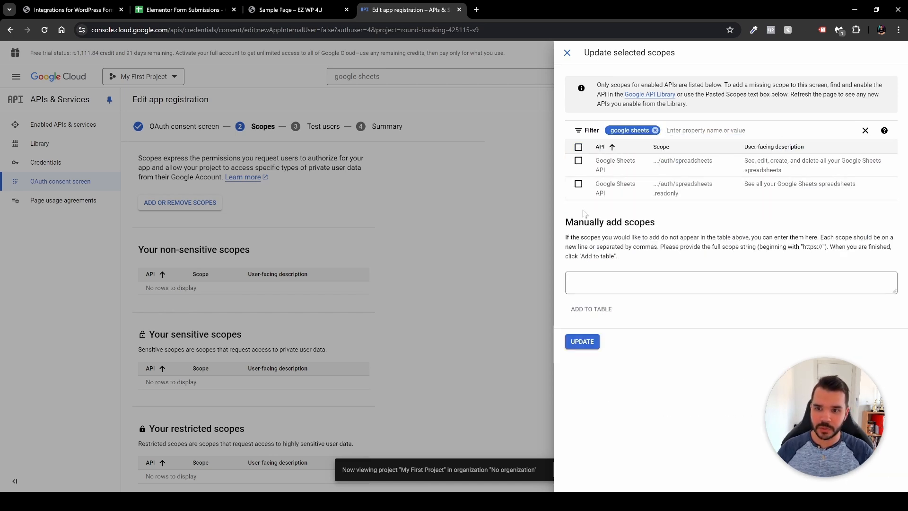
click(579, 161)
click(578, 184)
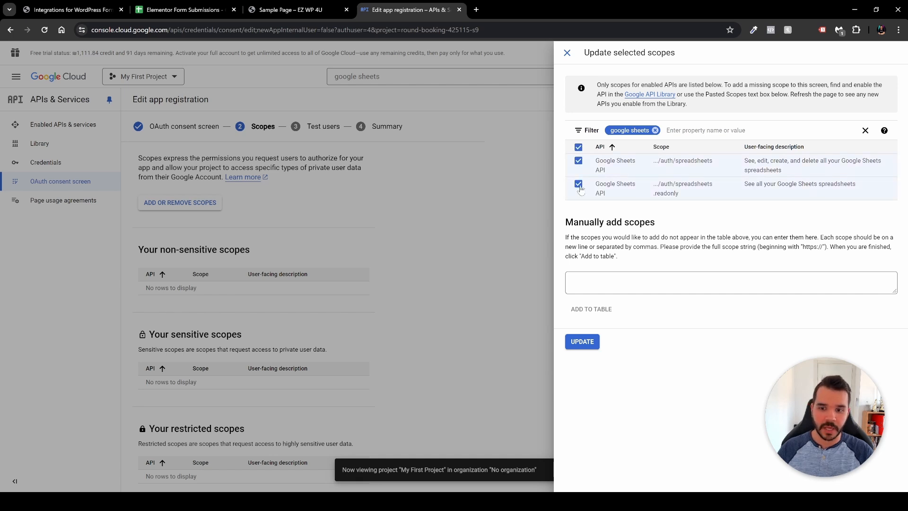
click(582, 350)
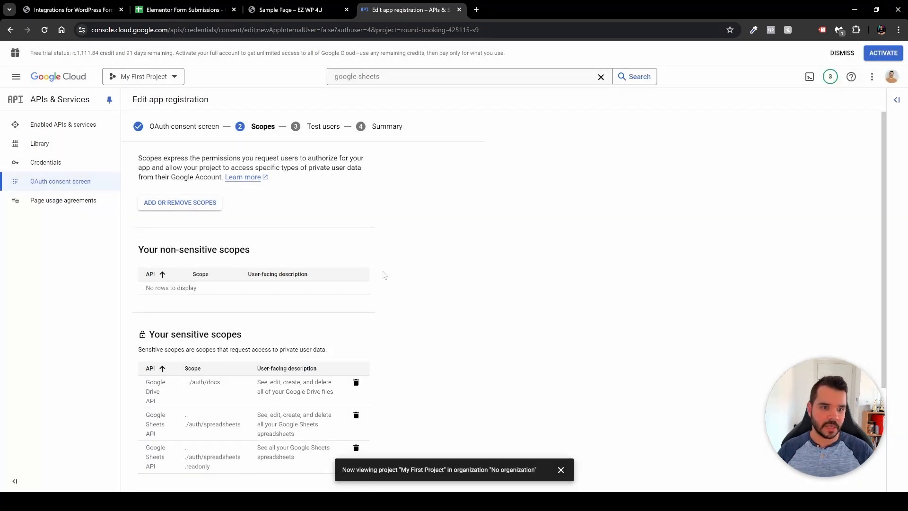
scroll(423, 269, down, 3)
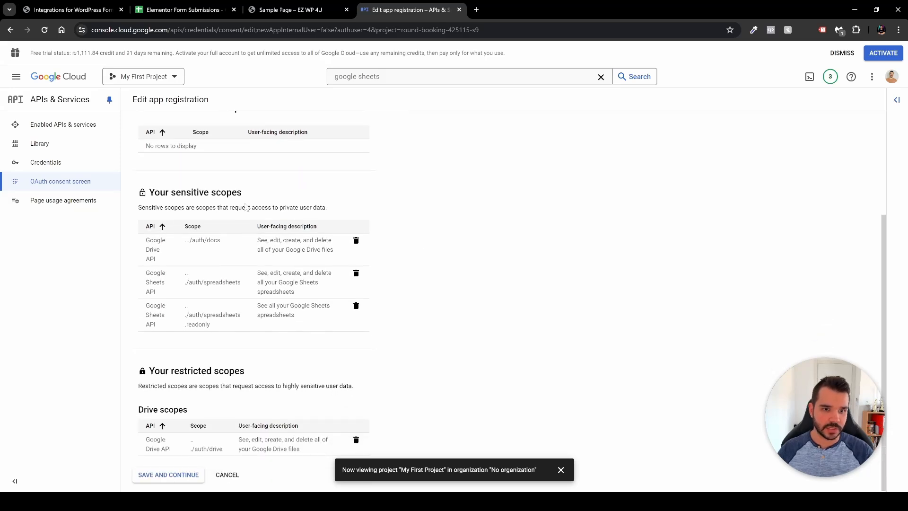
Save the scopes, complete the app registration without adding test users, and publish the Bit Integration app to production.
scroll(402, 278, down, 1)
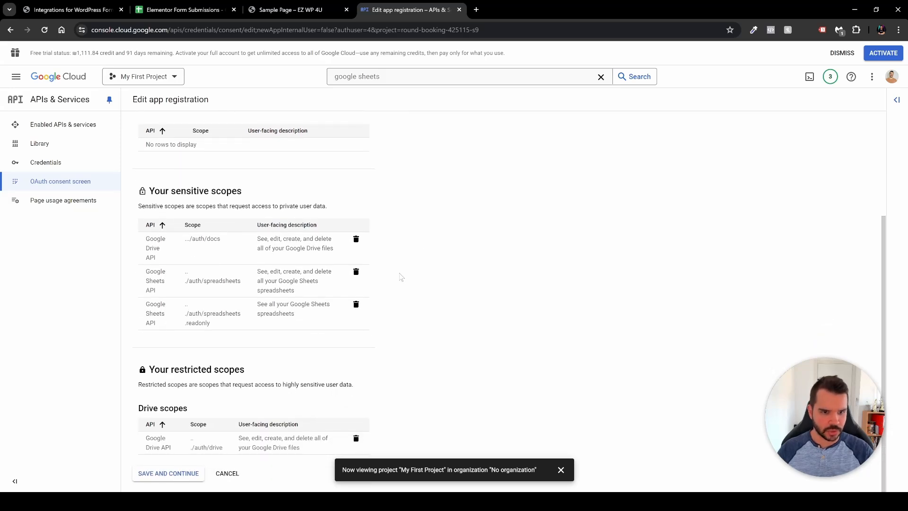
click(161, 473)
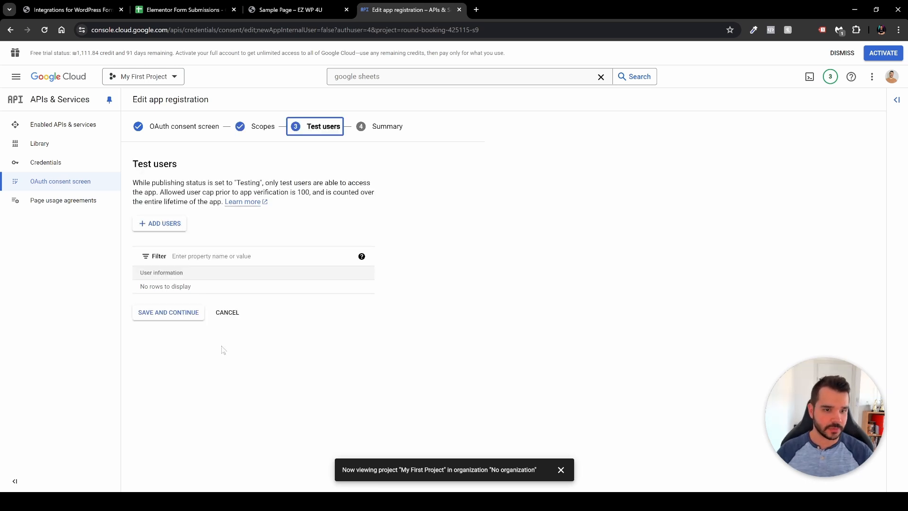
click(166, 315)
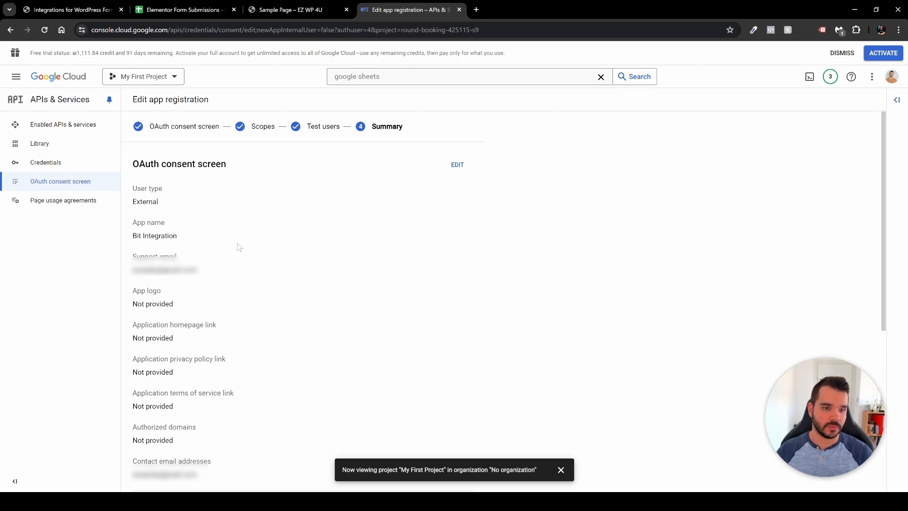
scroll(239, 247, down, 6)
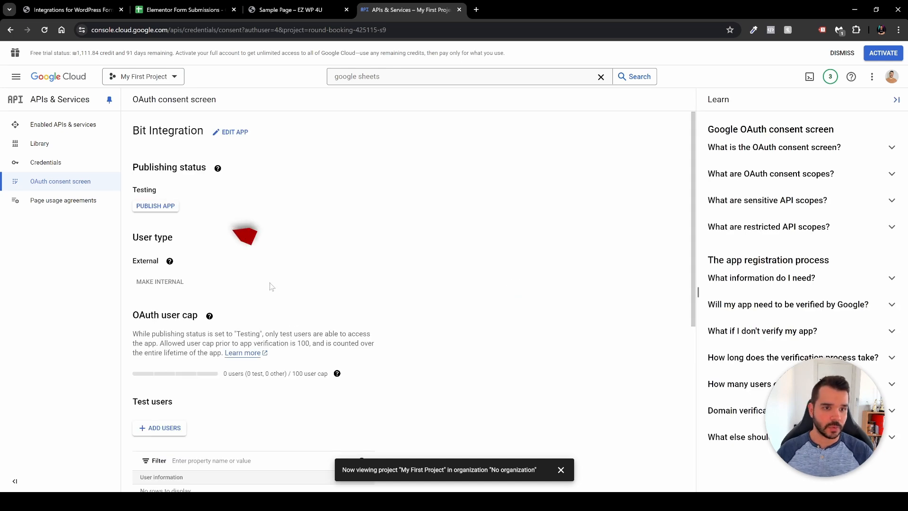
click(156, 207)
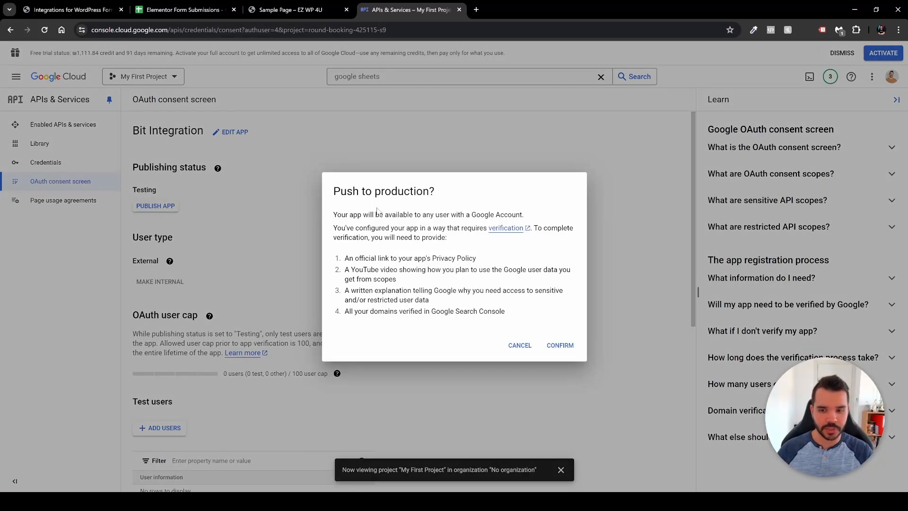
click(559, 345)
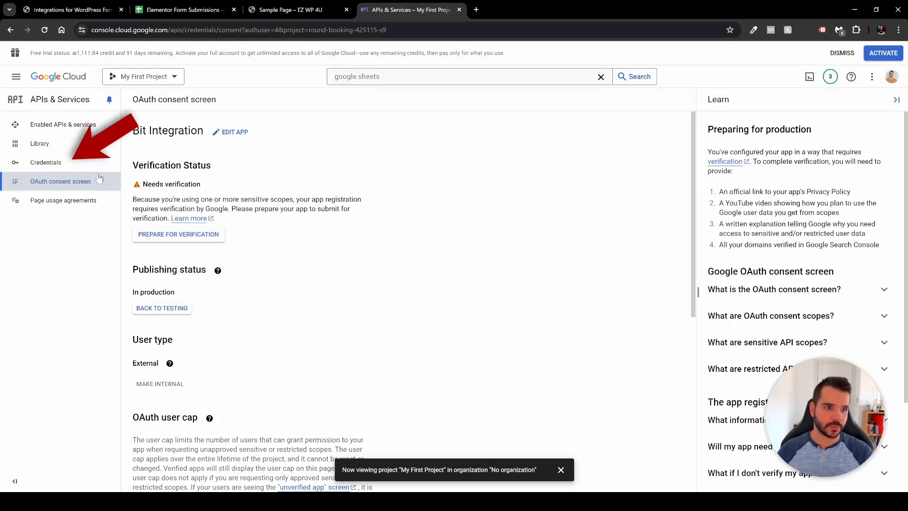
Start a new OAuth client ID credential with the Web application type and name it "Bit Integration".
click(87, 169)
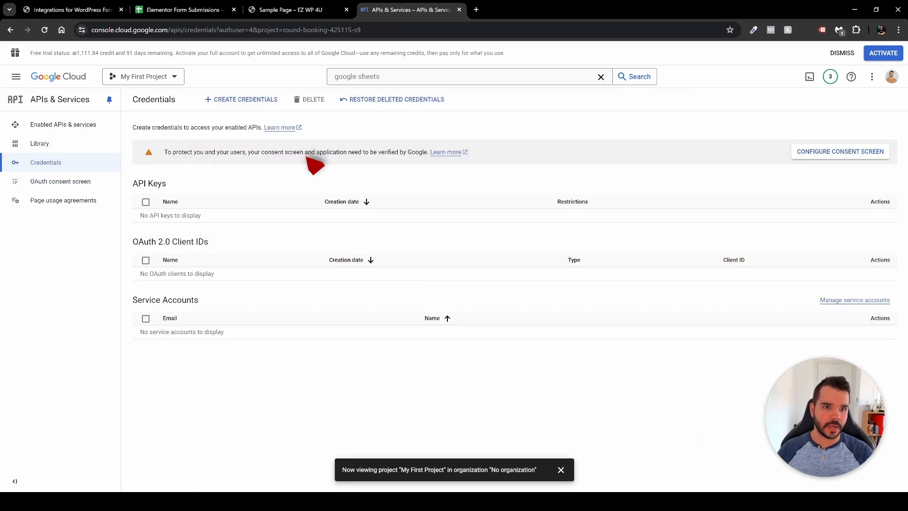
click(242, 103)
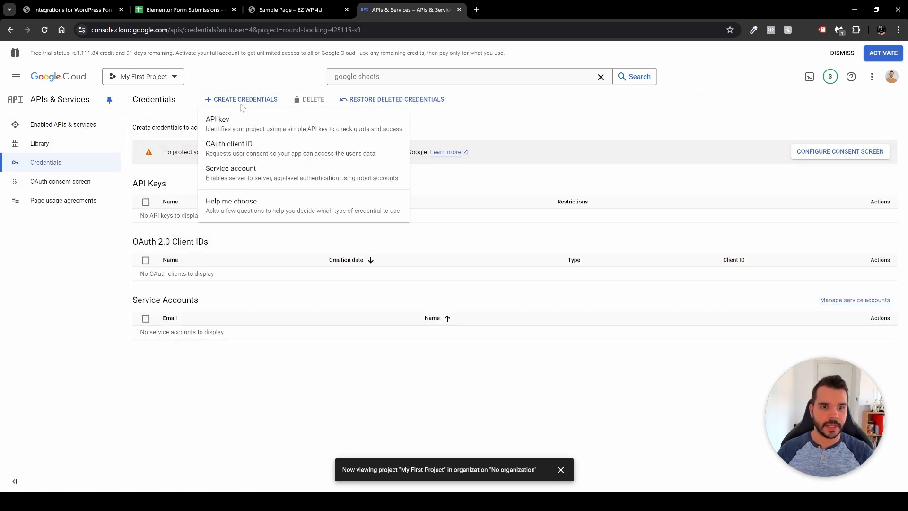
click(249, 156)
click(255, 174)
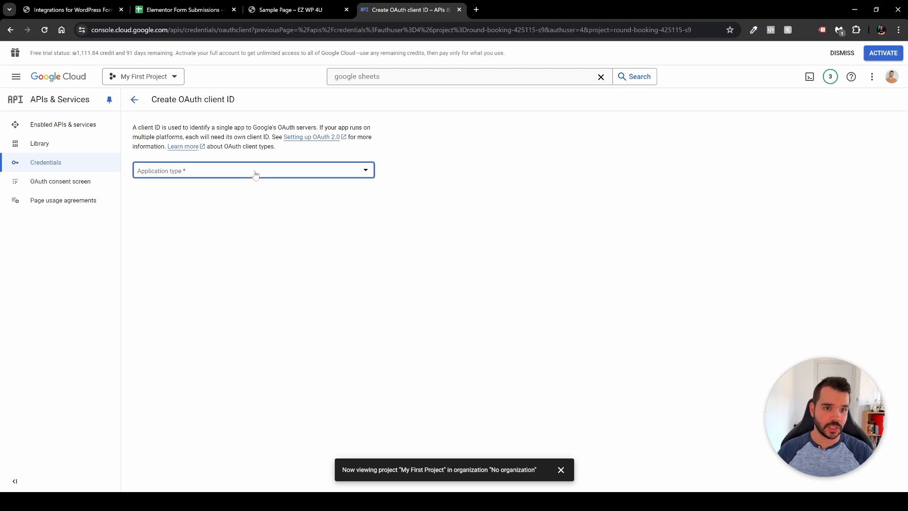
click(248, 179)
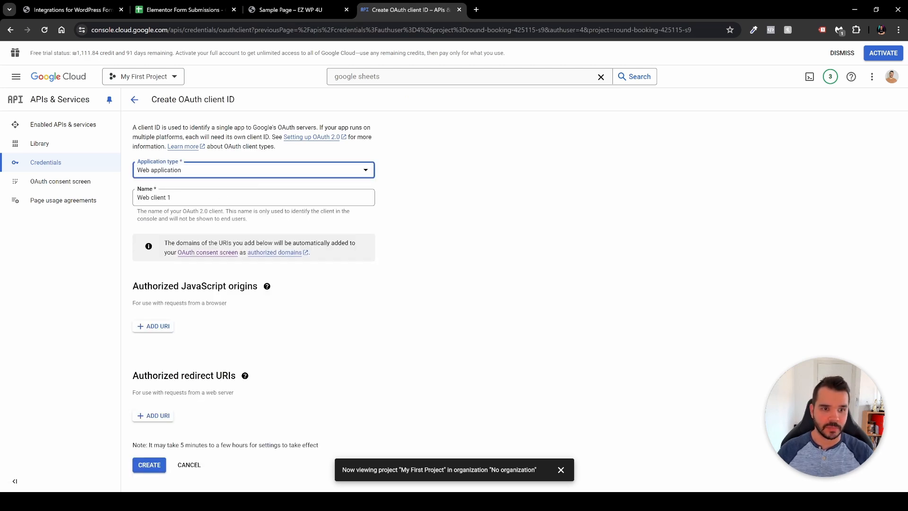
key(Tab)
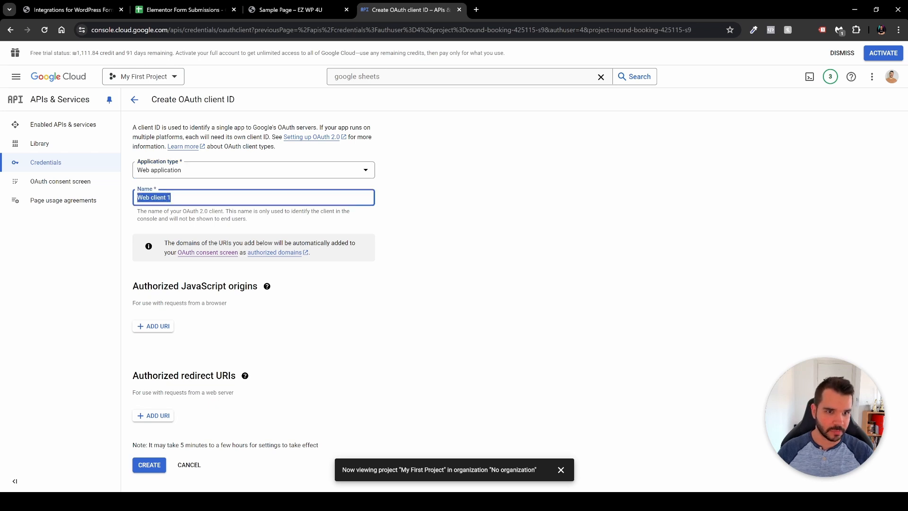
text(Bit INt)
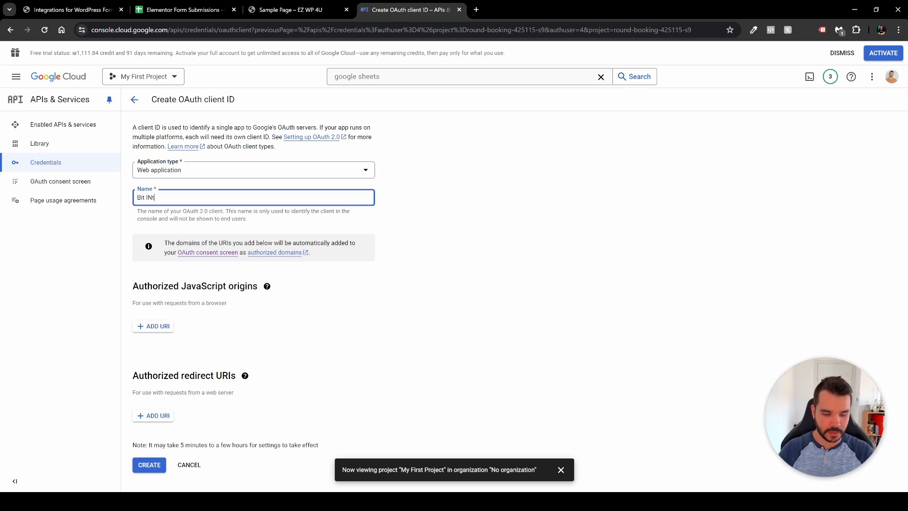
text(tegration)
click(383, 255)
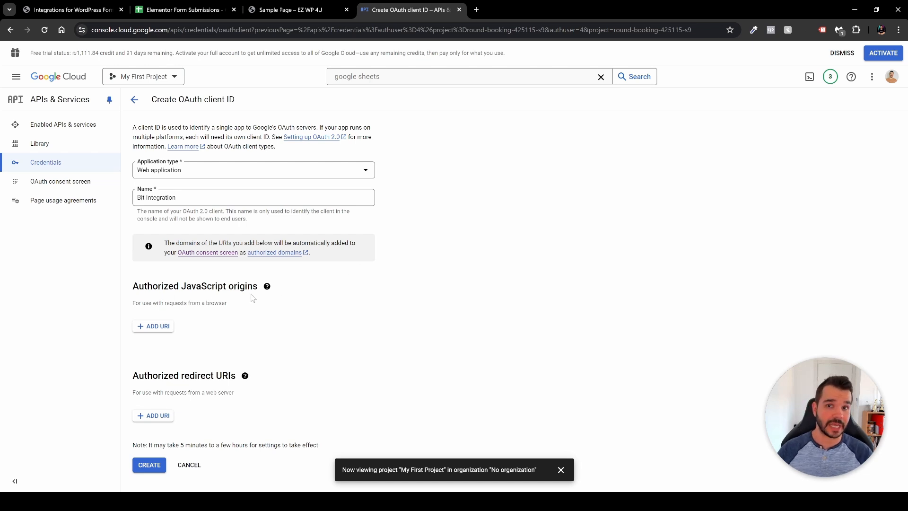
Copy the Homepage URL from the Bit Integrations settings and add it as an authorized JavaScript origin of the OAuth client.
mouse_move(267, 286)
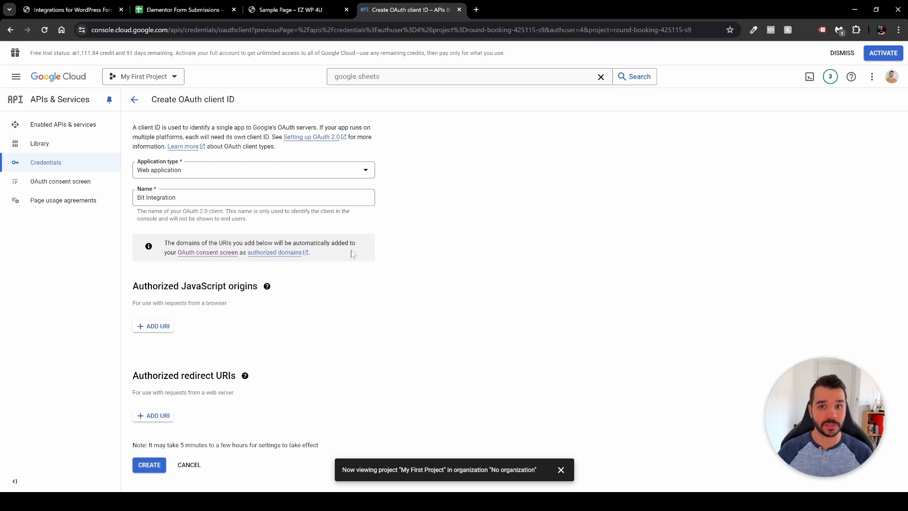
click(56, 10)
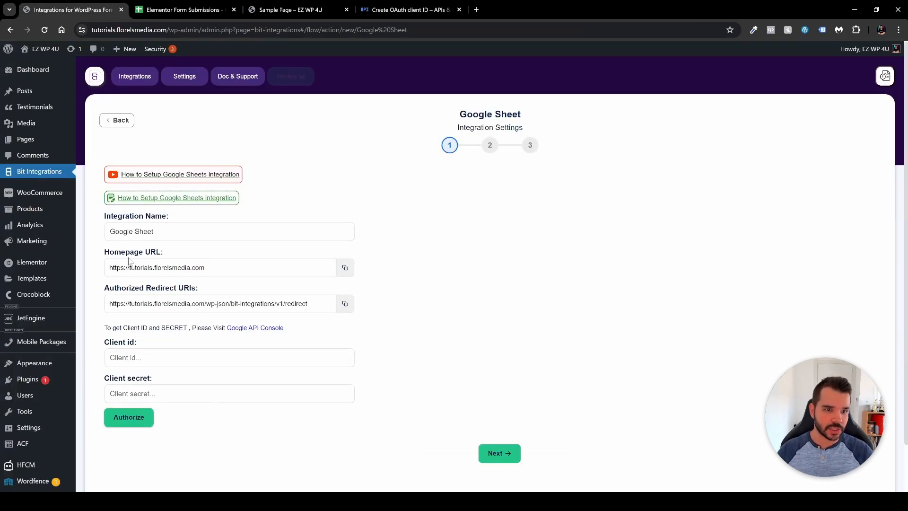
click(345, 268)
click(391, 5)
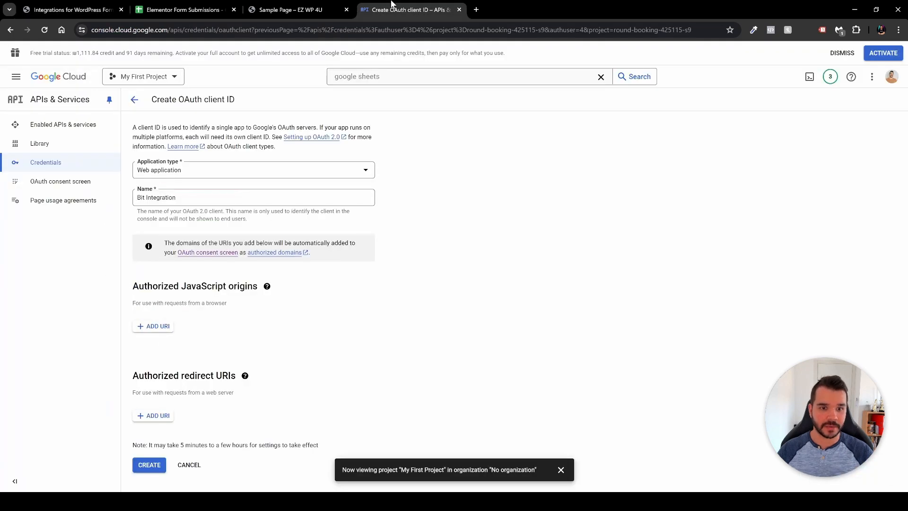
click(154, 324)
key(ctrl+v)
click(398, 308)
scroll(405, 310, down, 1)
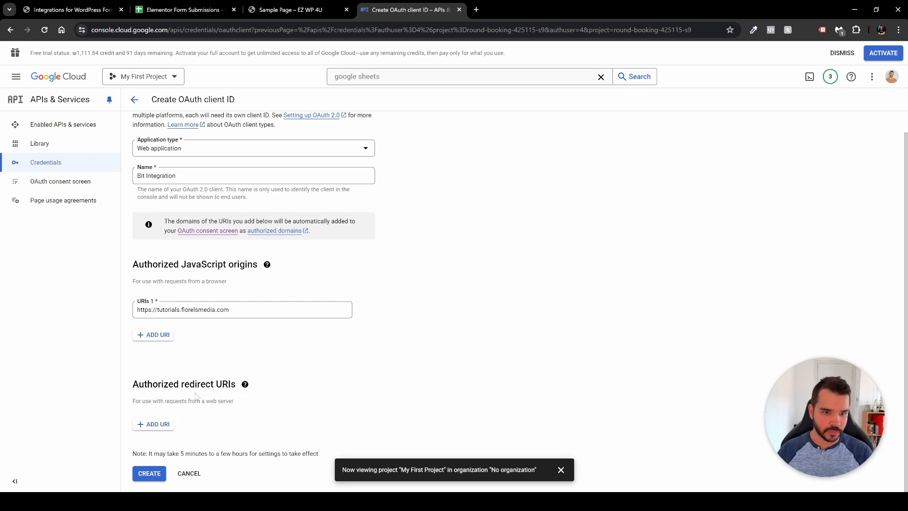
Copy the Authorized Redirect URI from Bit Integrations, add it to the OAuth client's authorized redirect URIs, and create the client.
click(157, 425)
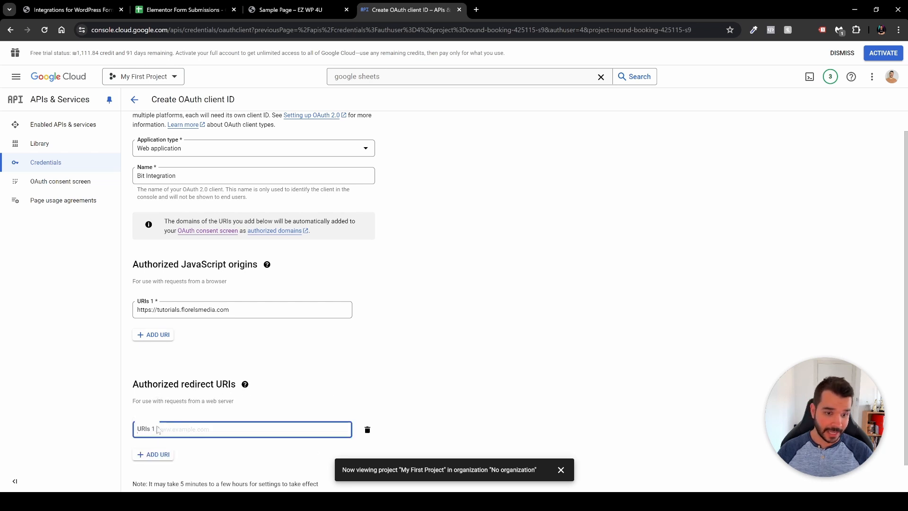
click(59, 16)
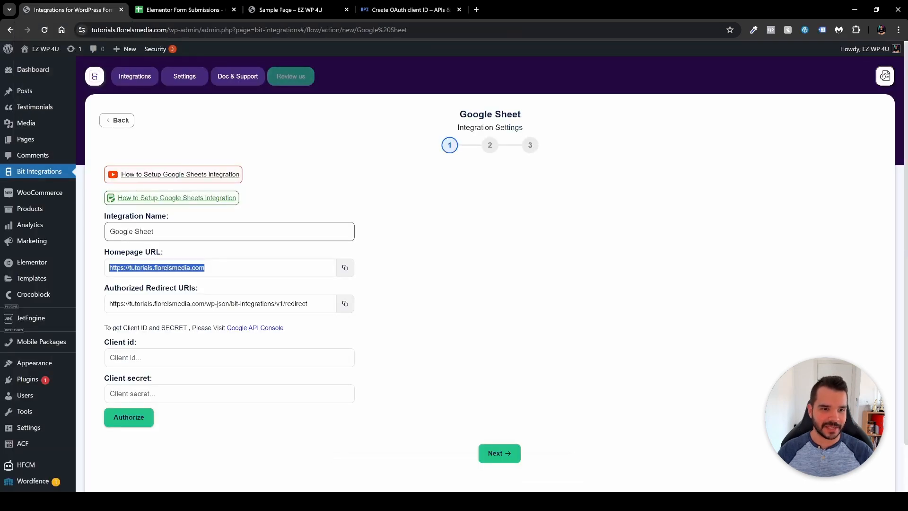
click(215, 290)
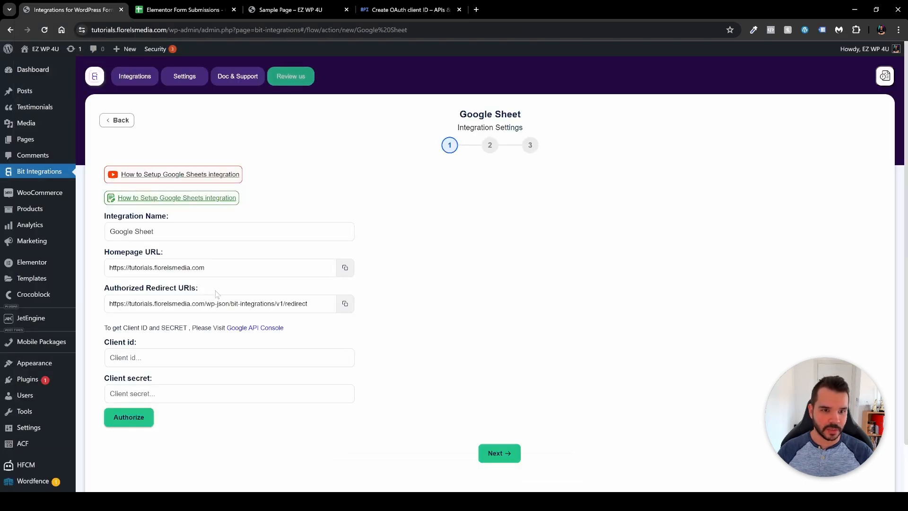
click(346, 305)
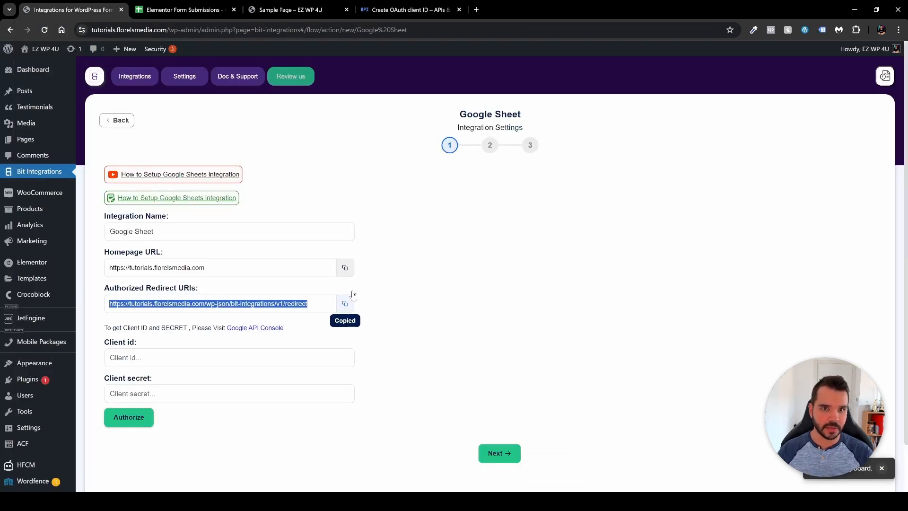
click(413, 3)
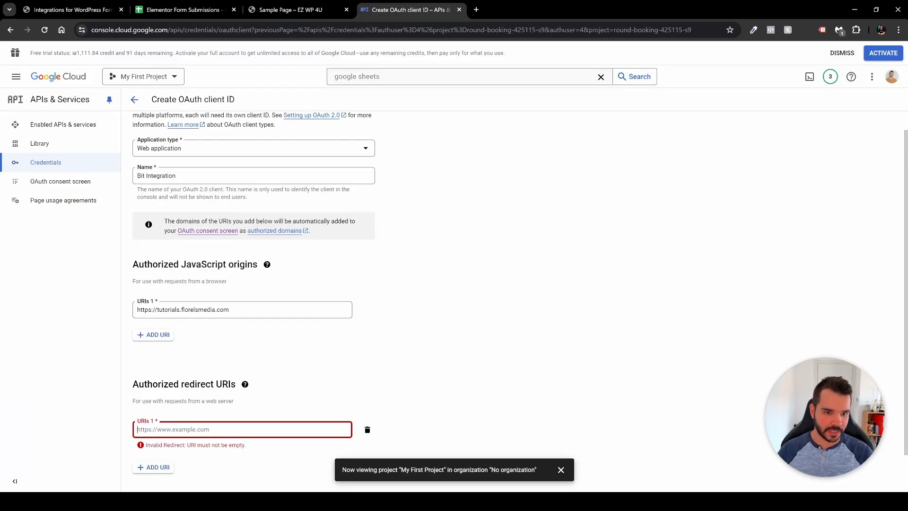
key(ctrl+v)
click(449, 376)
scroll(448, 376, down, 1)
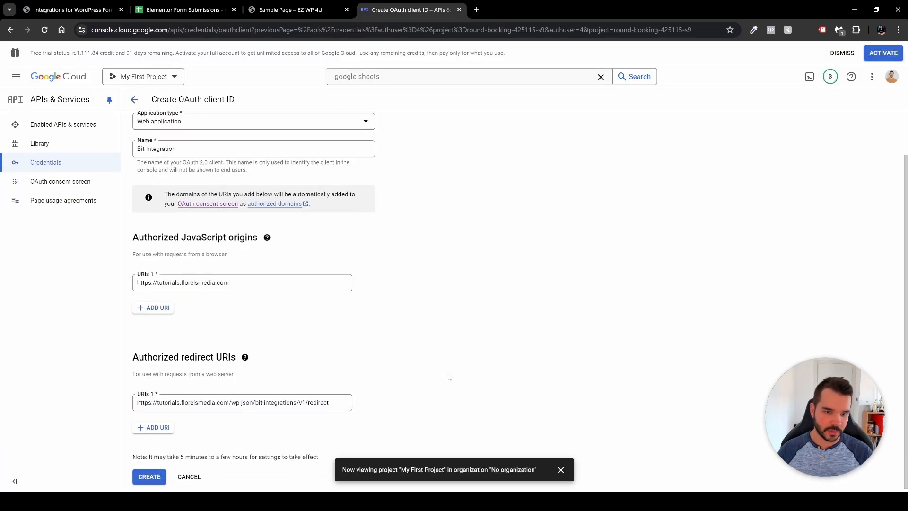
click(149, 473)
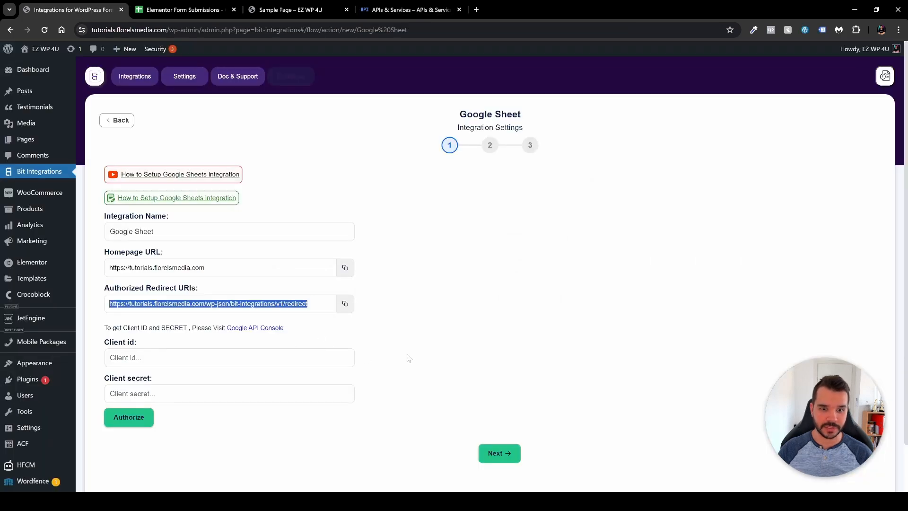
Fill in the client ID and client secret in Bit Integrations, authorize with the Google account, proceed to the unverified site, and grant Drive access.
click(409, 358)
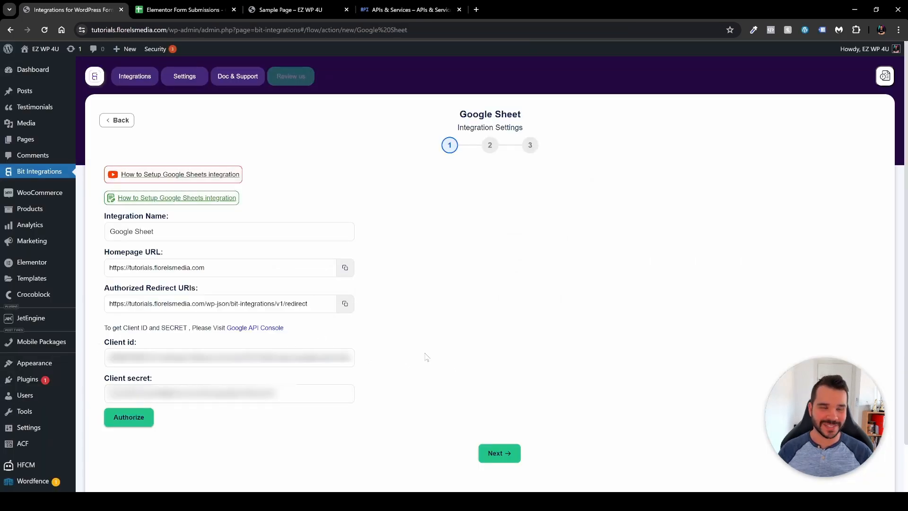
click(148, 418)
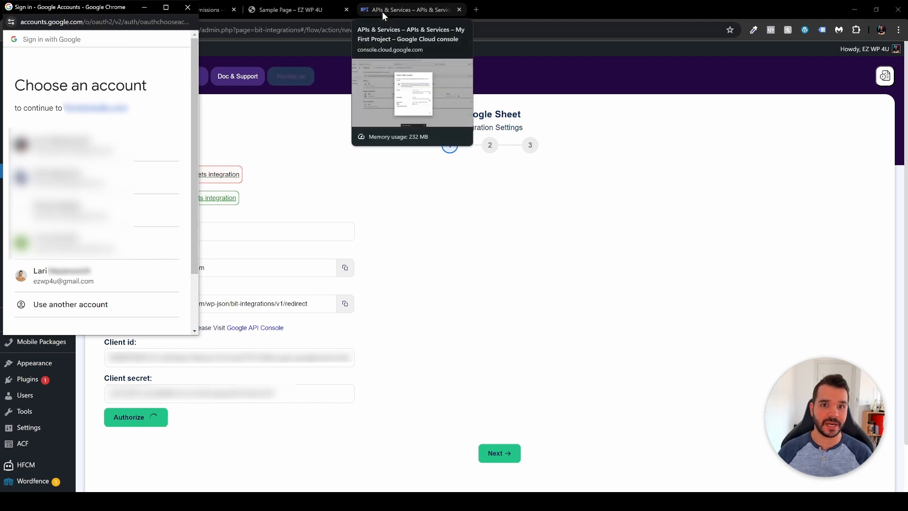
click(104, 283)
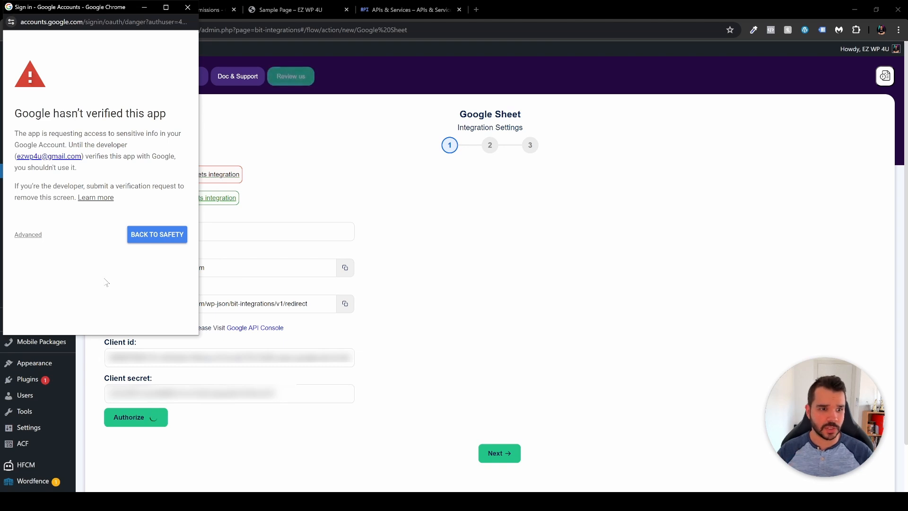
click(35, 238)
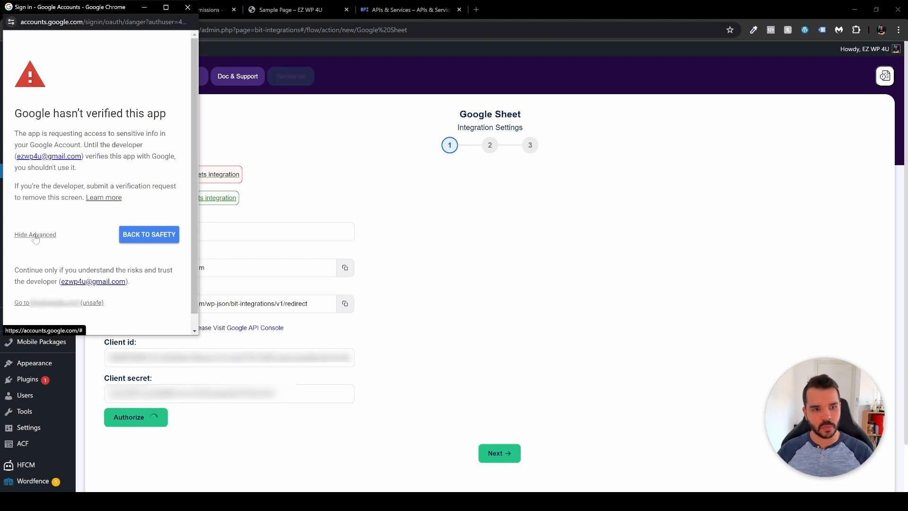
click(34, 305)
scroll(147, 232, down, 4)
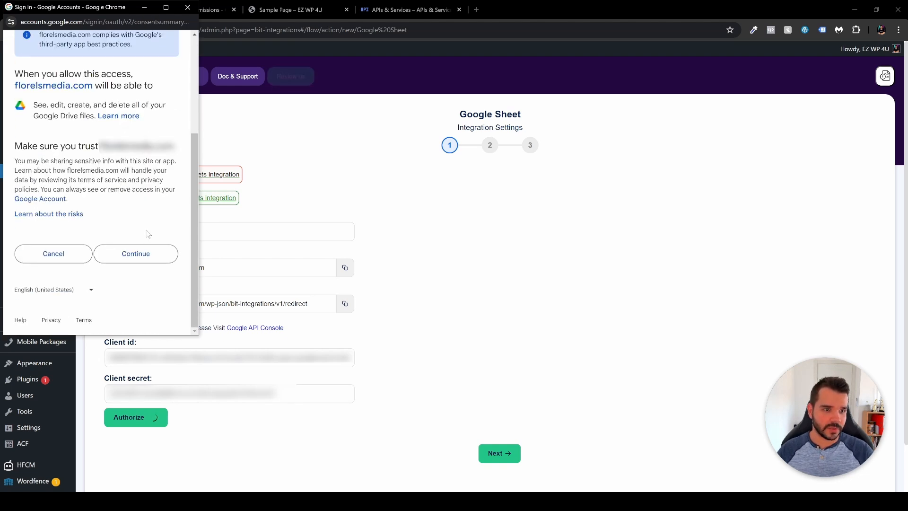
click(139, 258)
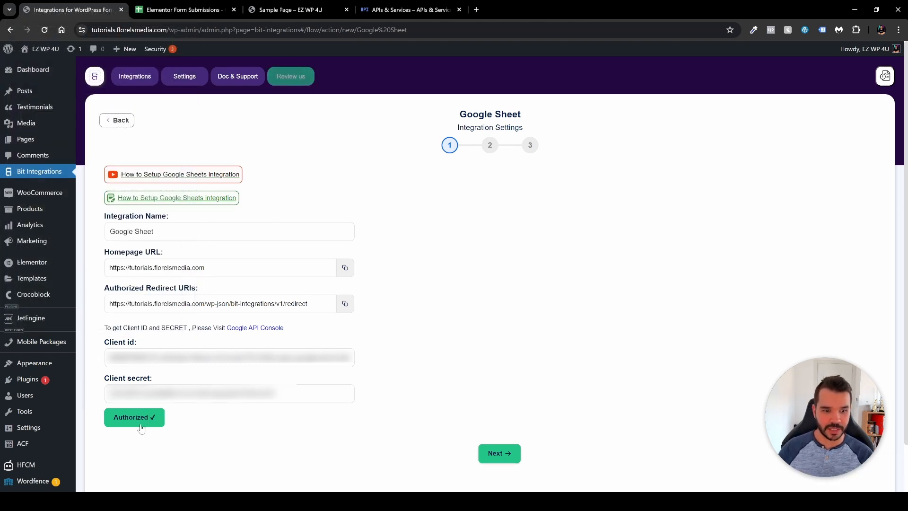
Continue to the second integration step and select the "Elementor Form Submissions" spreadsheet with worksheet Sheet1.
click(496, 457)
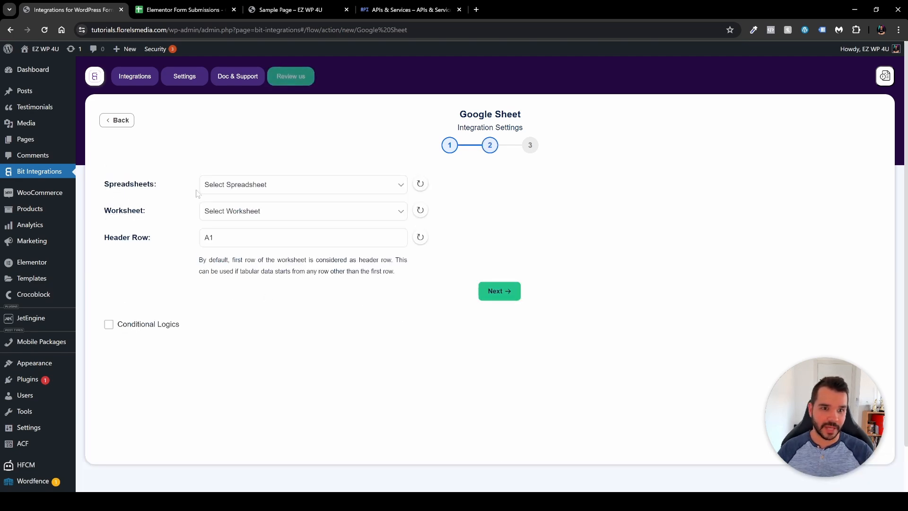
click(297, 187)
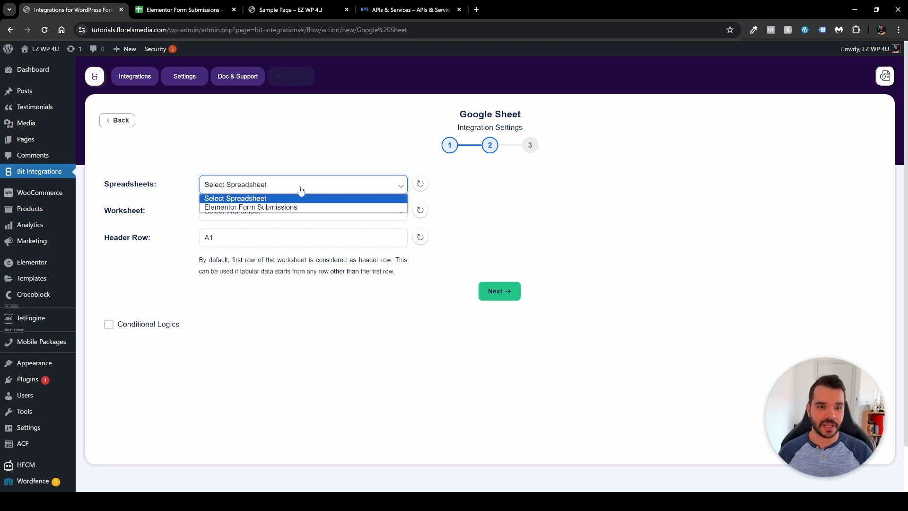
click(298, 208)
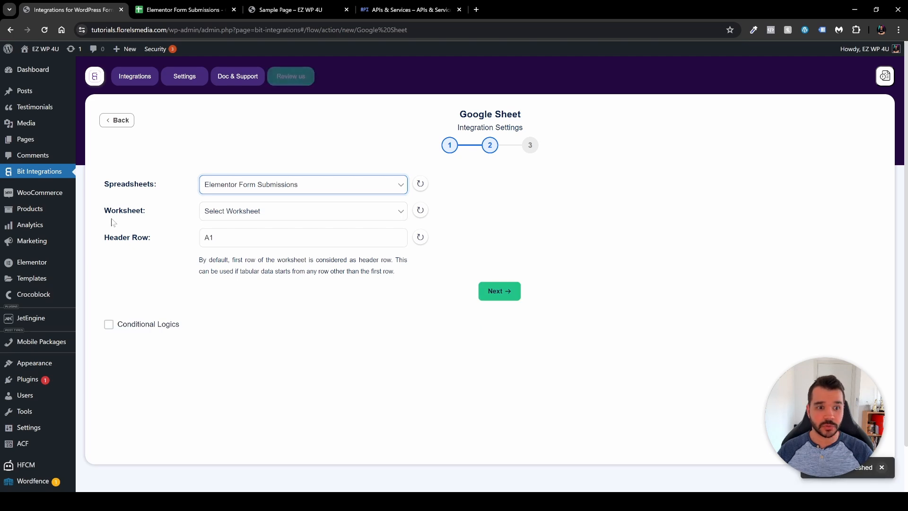
click(272, 216)
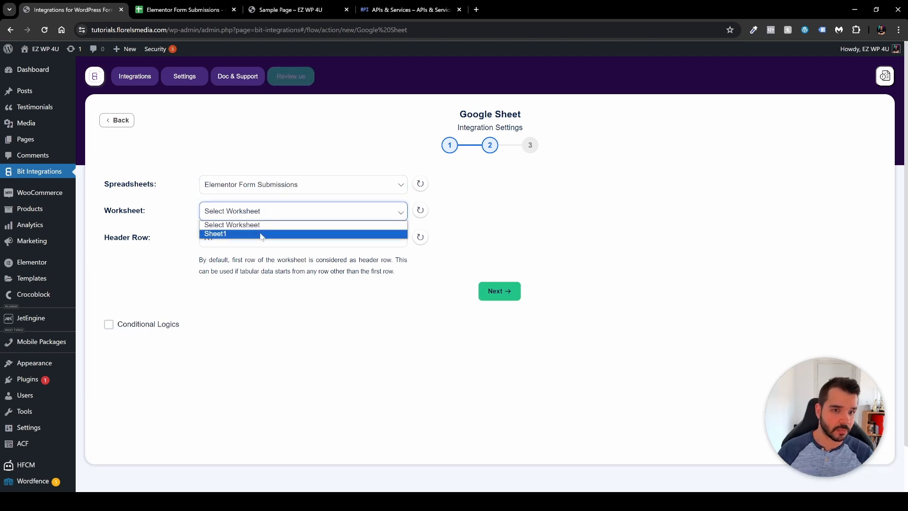
click(262, 234)
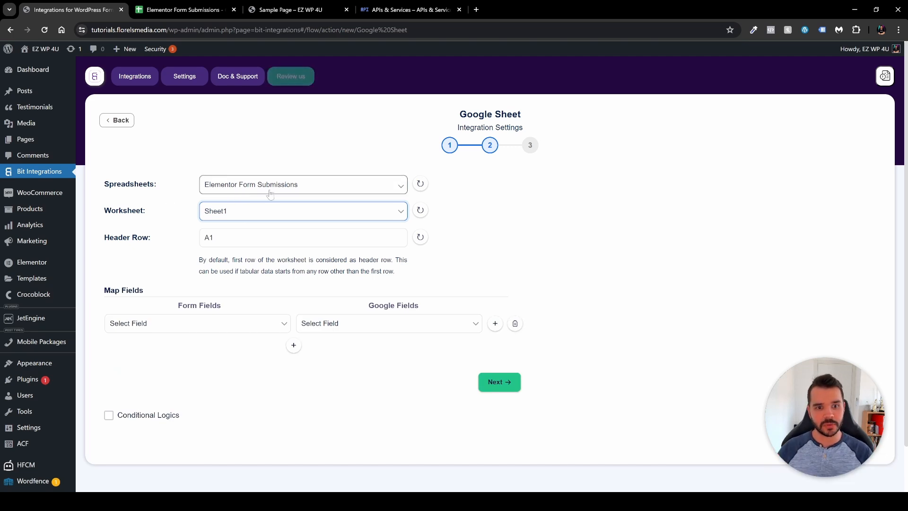
Rename the Google spreadsheet's Sheet1 to "Form Submissions", and refresh the worksheets in Bit Integrations to select the renamed one.
click(174, 3)
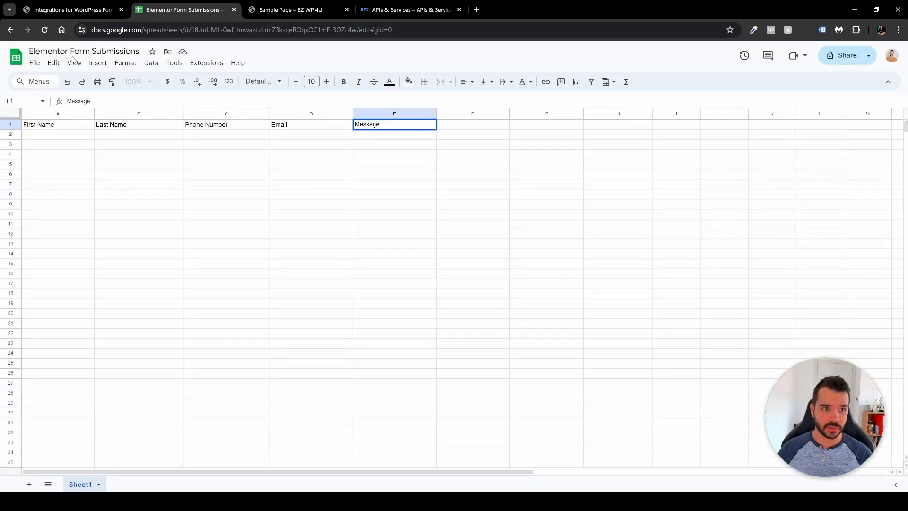
double_click(80, 485)
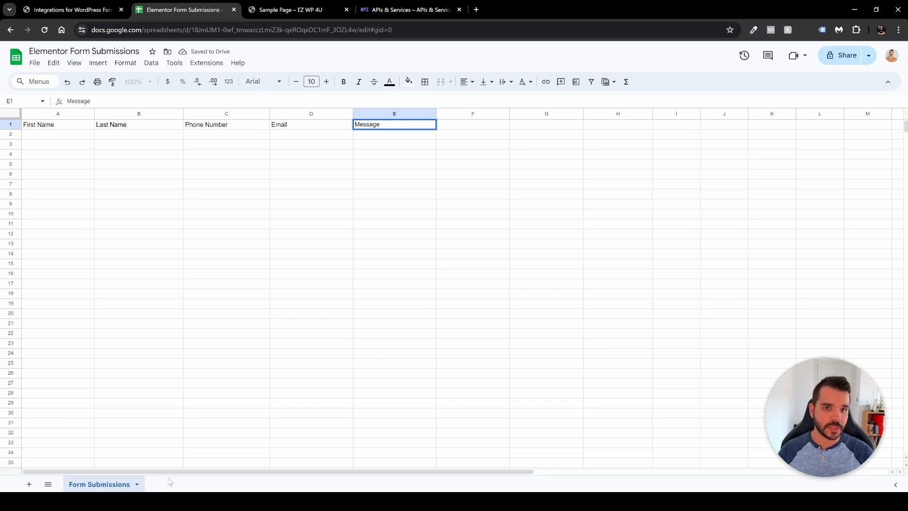
click(60, 11)
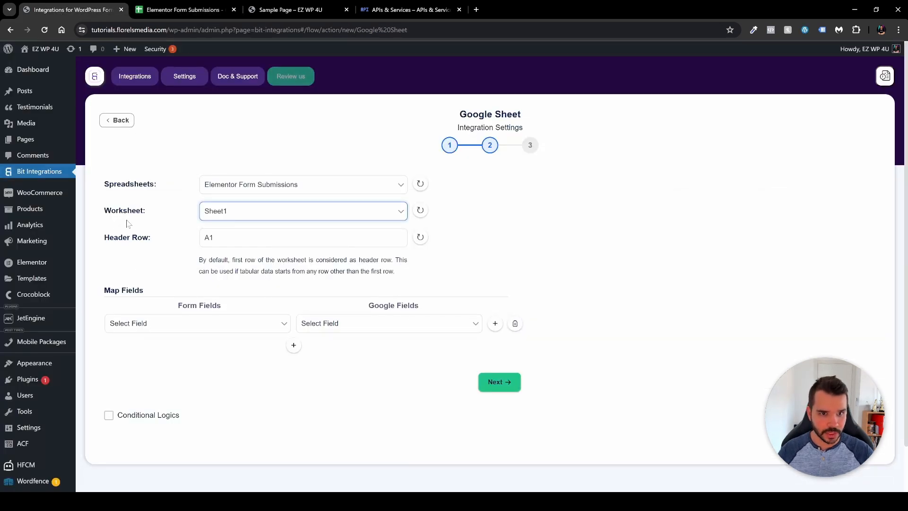
click(421, 212)
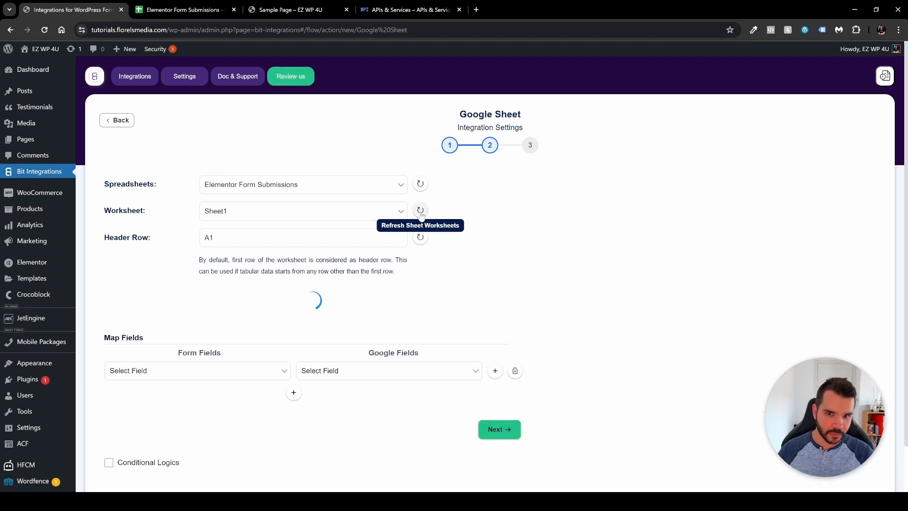
click(391, 214)
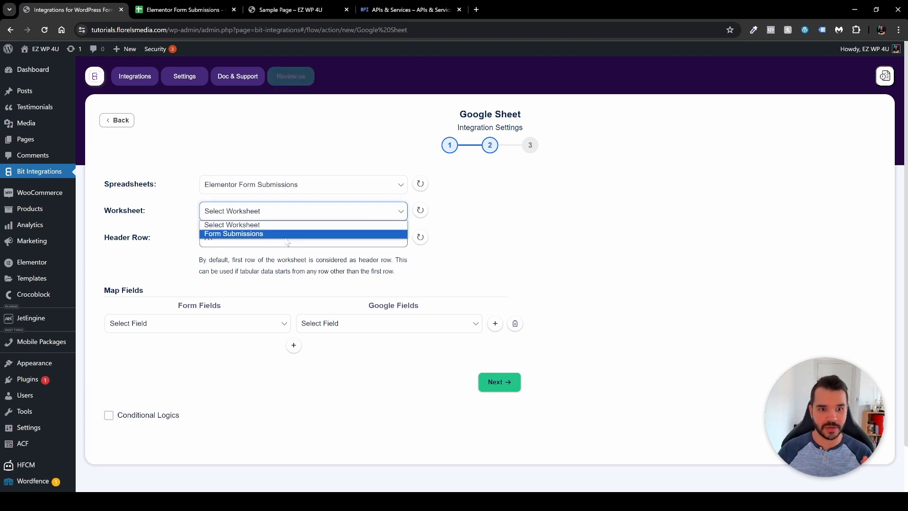
click(262, 234)
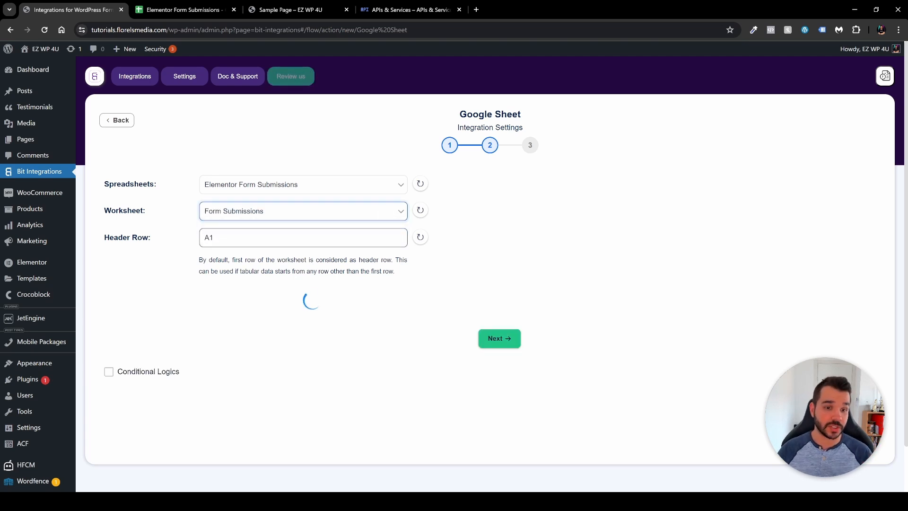
Check the column headers in the Google spreadsheet and map the form's First Name field to the First Name column in Bit Integrations.
key(ctrl+Tab)
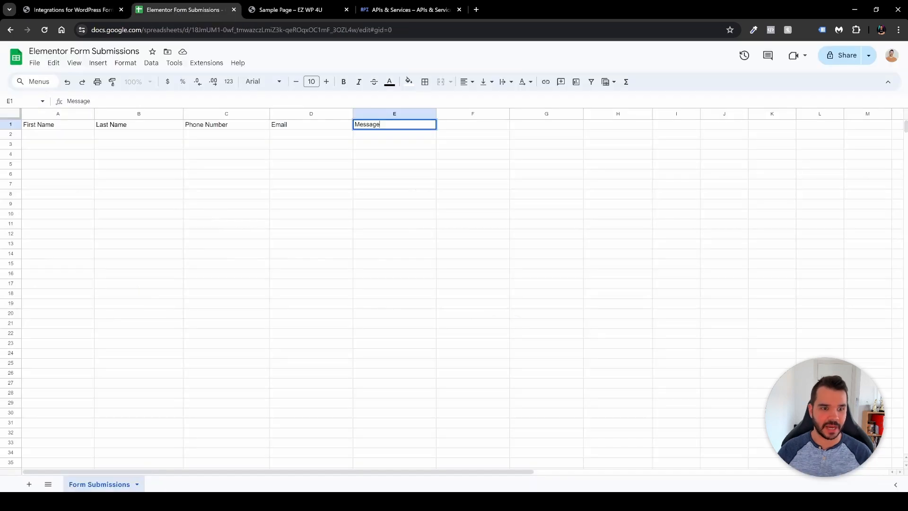
click(76, 9)
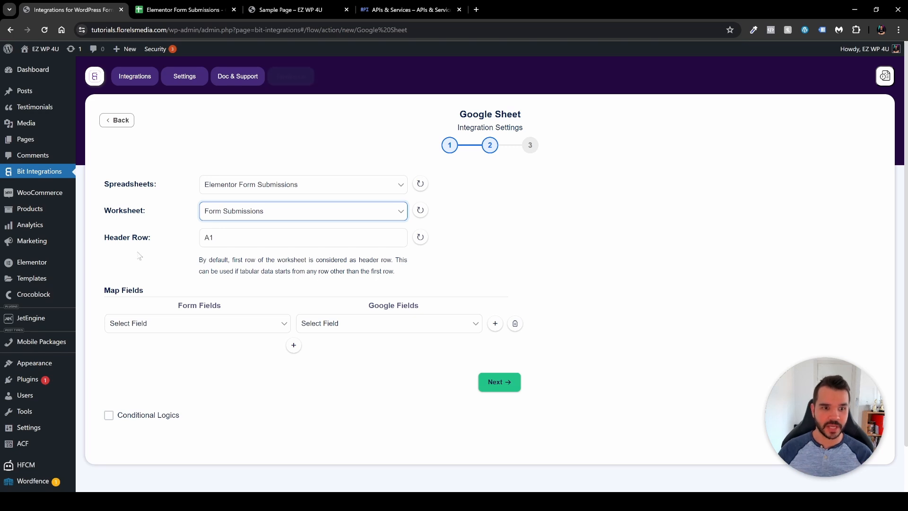
click(186, 8)
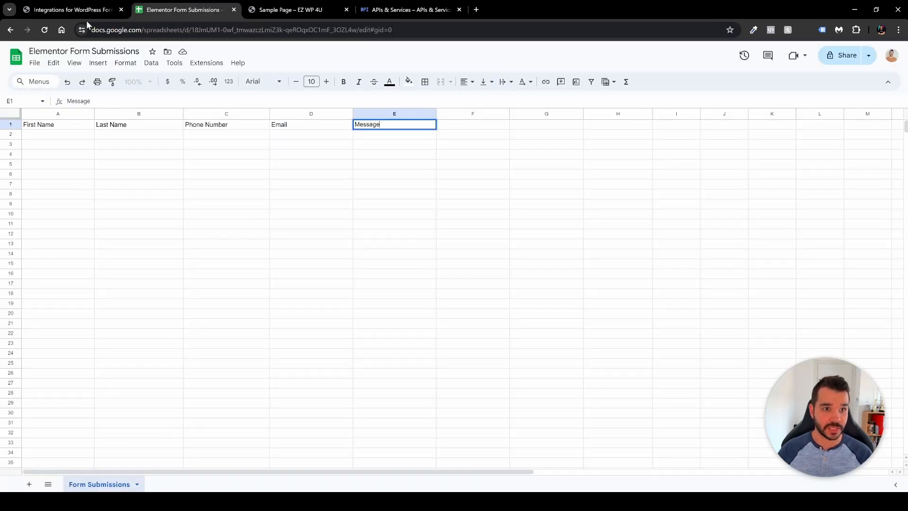
click(71, 9)
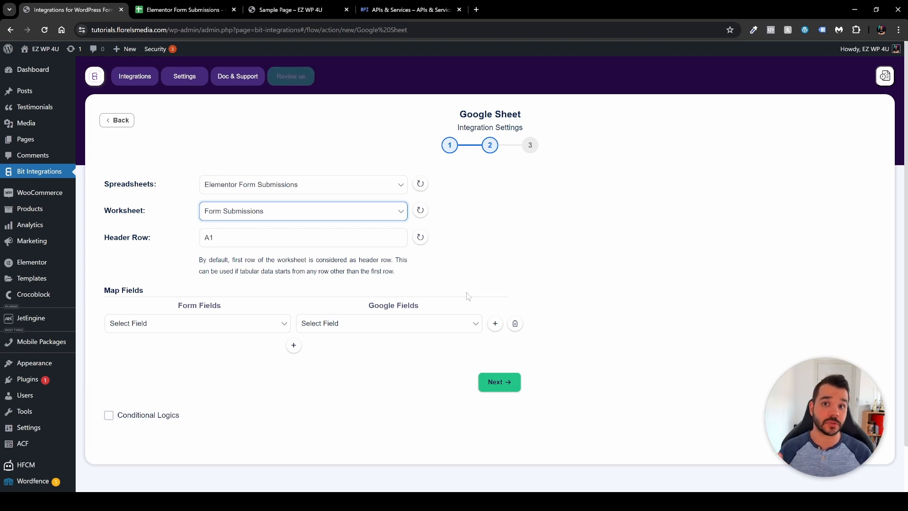
click(213, 328)
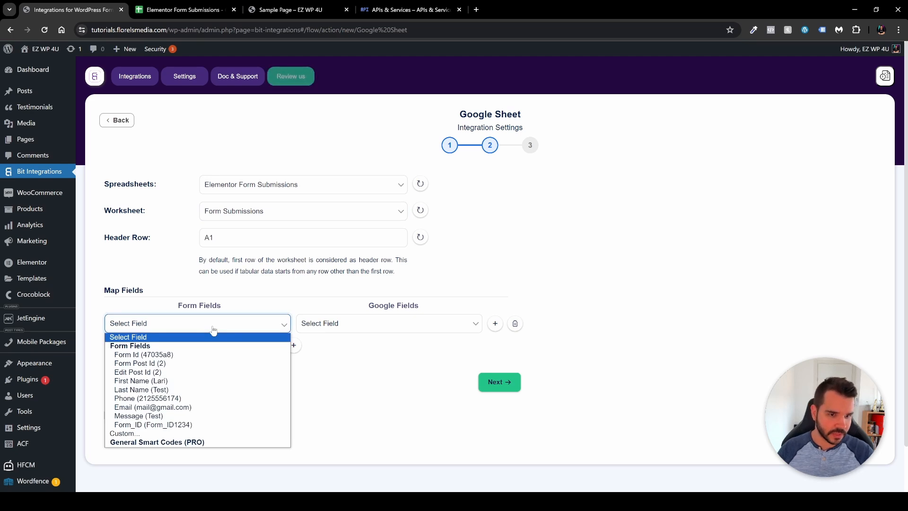
click(202, 381)
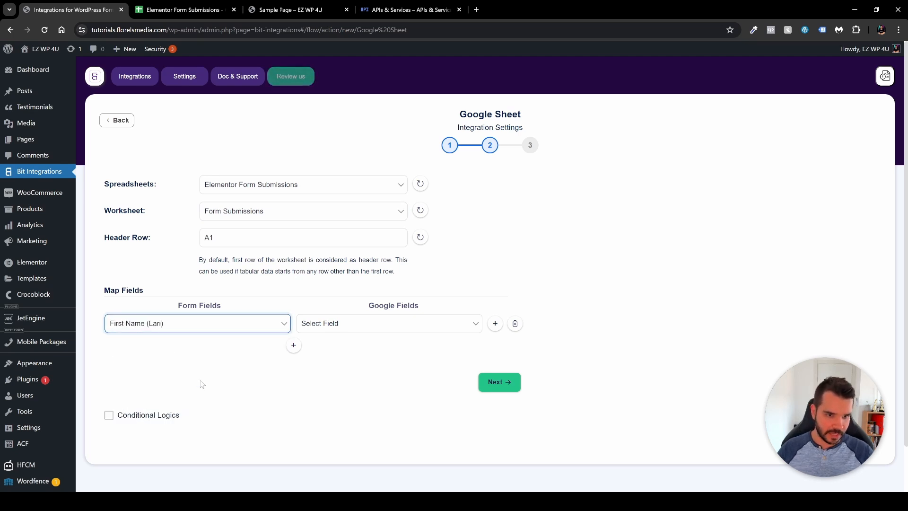
click(353, 332)
click(353, 347)
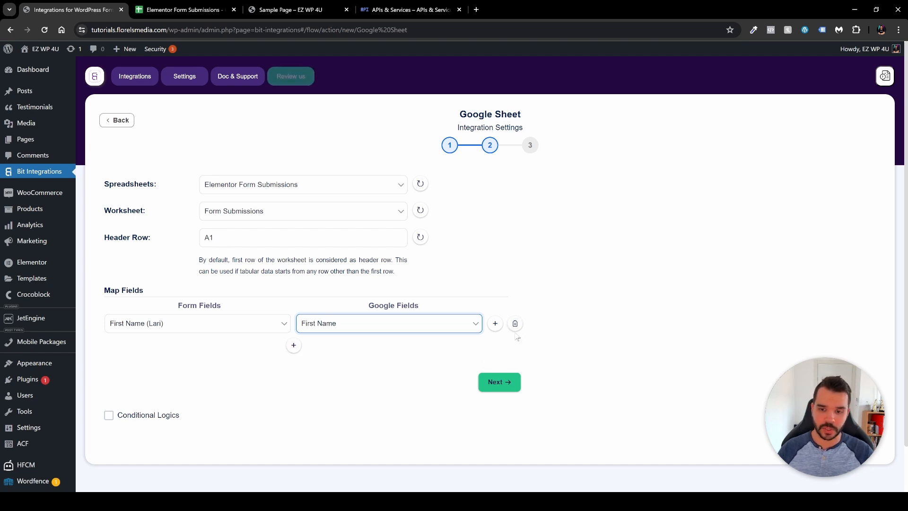
Add a second field mapping from the form's Last Name to the Last Name column.
click(294, 345)
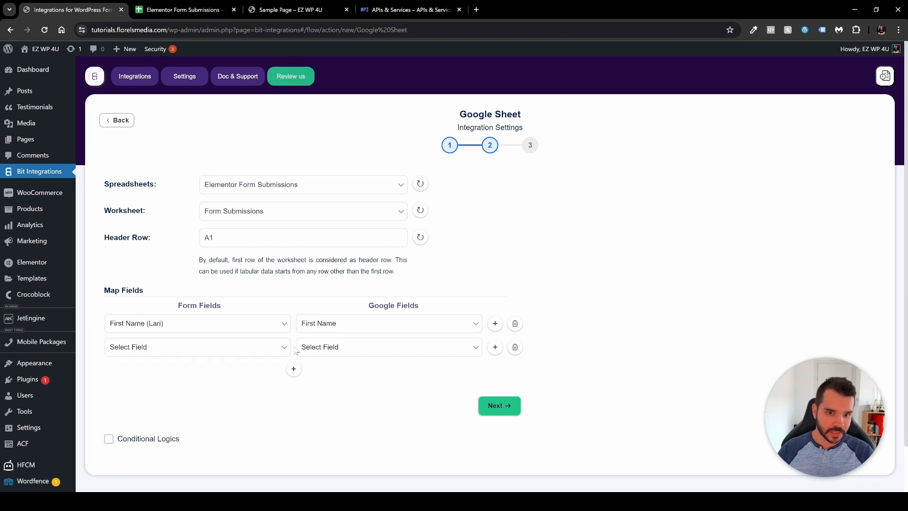
click(183, 353)
click(176, 413)
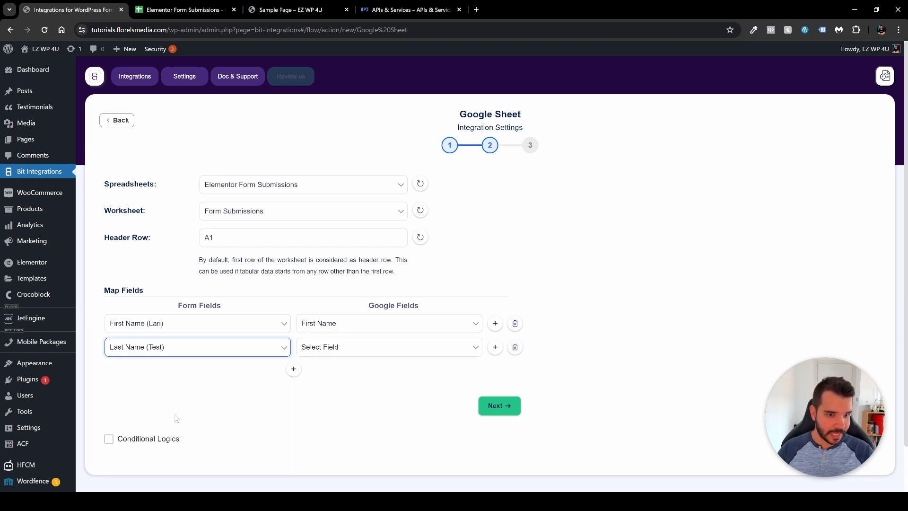
click(331, 347)
click(350, 378)
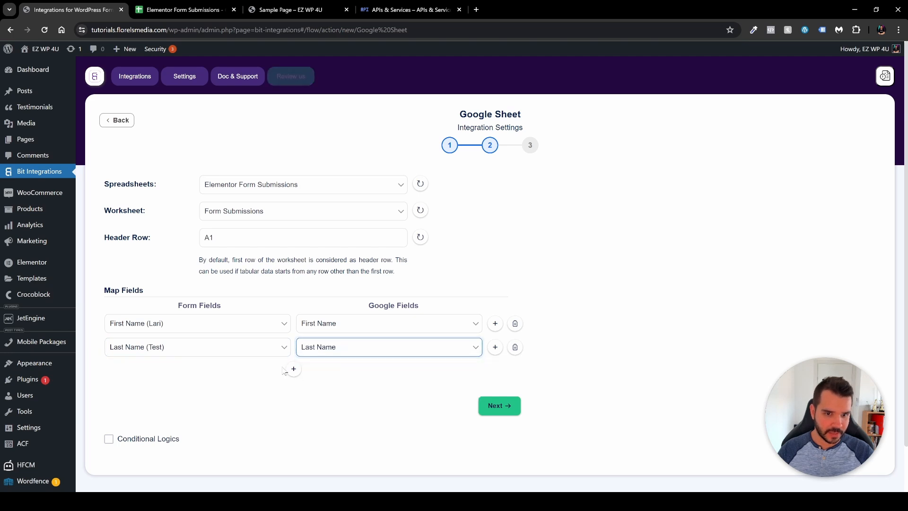
Add a third field mapping from the form's Phone field to the Phone Number column.
click(293, 369)
click(250, 371)
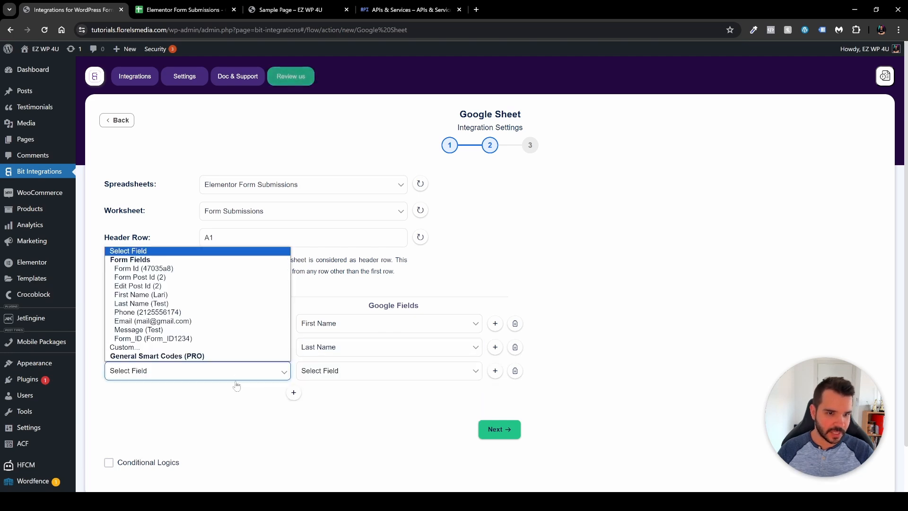
click(190, 313)
click(341, 371)
click(350, 410)
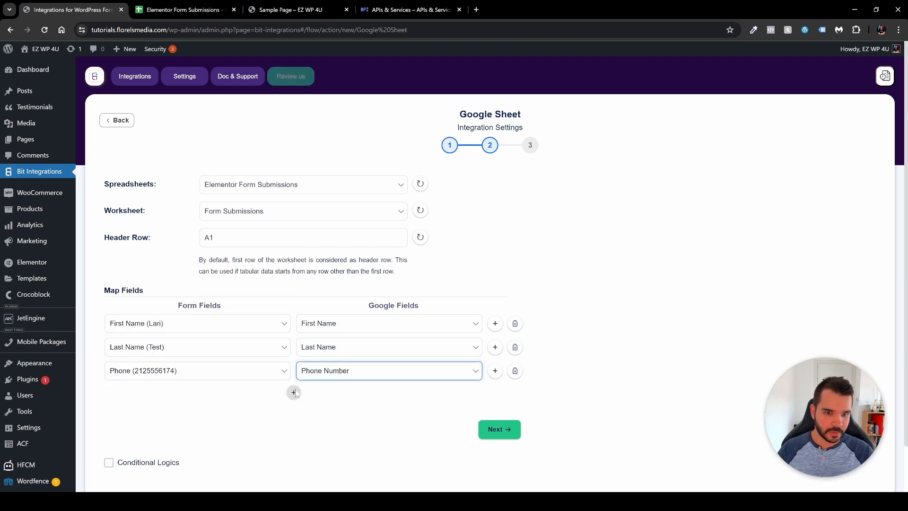
Add a fourth field mapping from the form's Email field to the Email column.
click(294, 392)
click(193, 394)
click(189, 348)
click(350, 395)
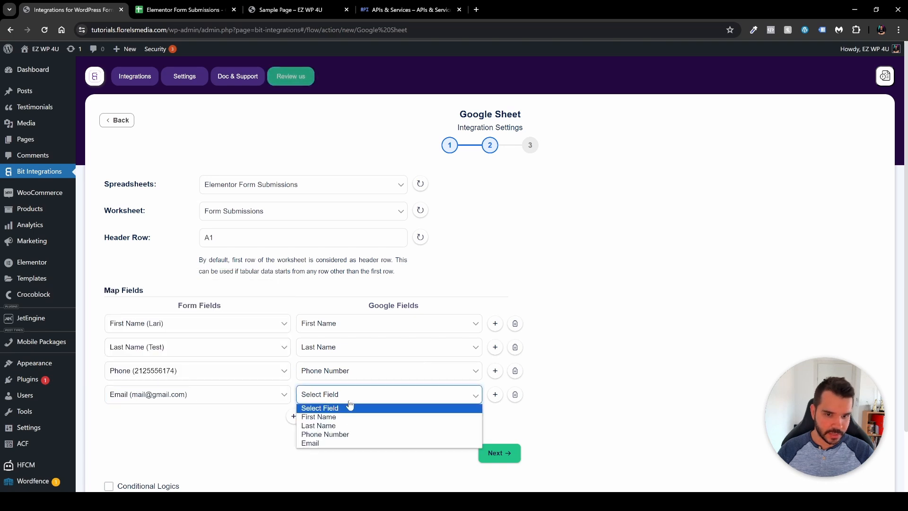
click(359, 443)
Add a fifth field mapping from the form's Message to the Message column, and finish and save the integration.
scroll(301, 359, down, 3)
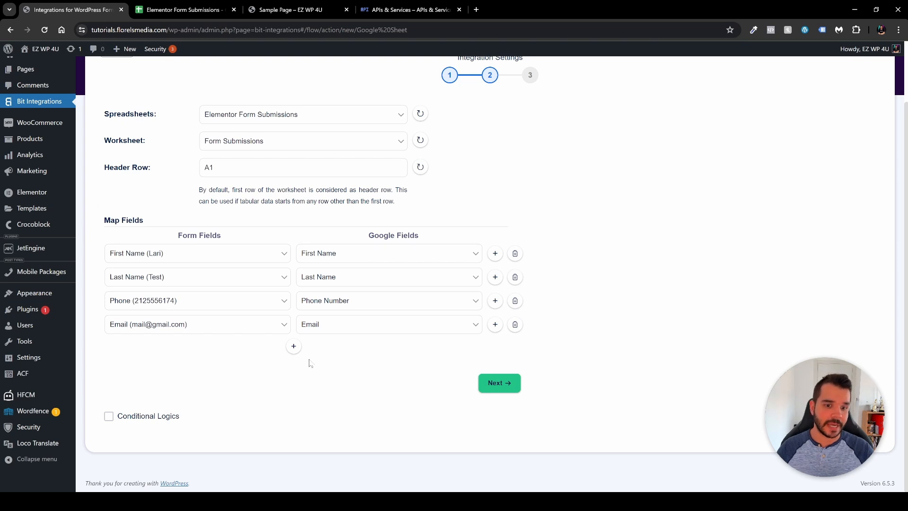
click(293, 348)
click(217, 357)
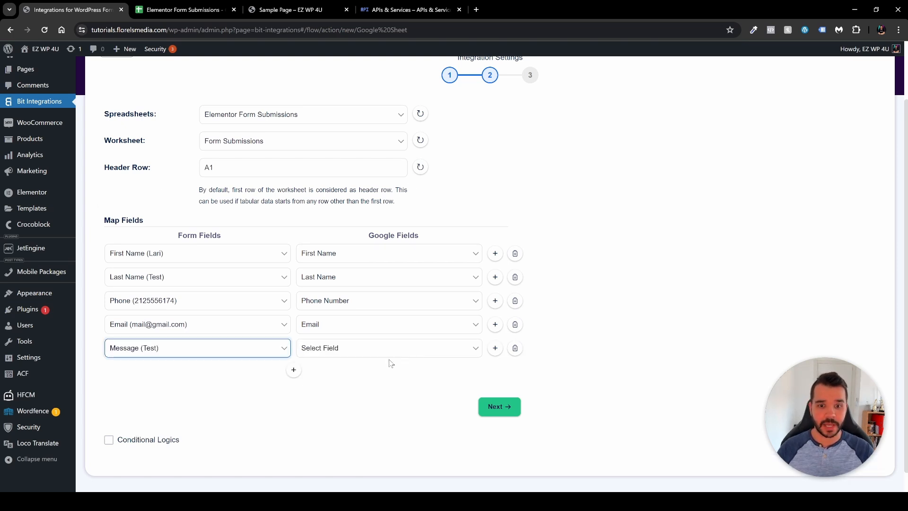
click(357, 352)
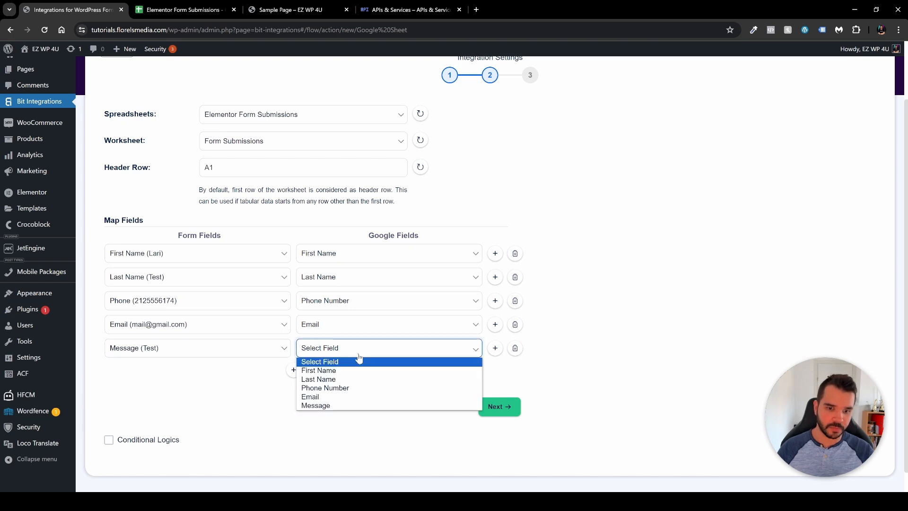
click(326, 409)
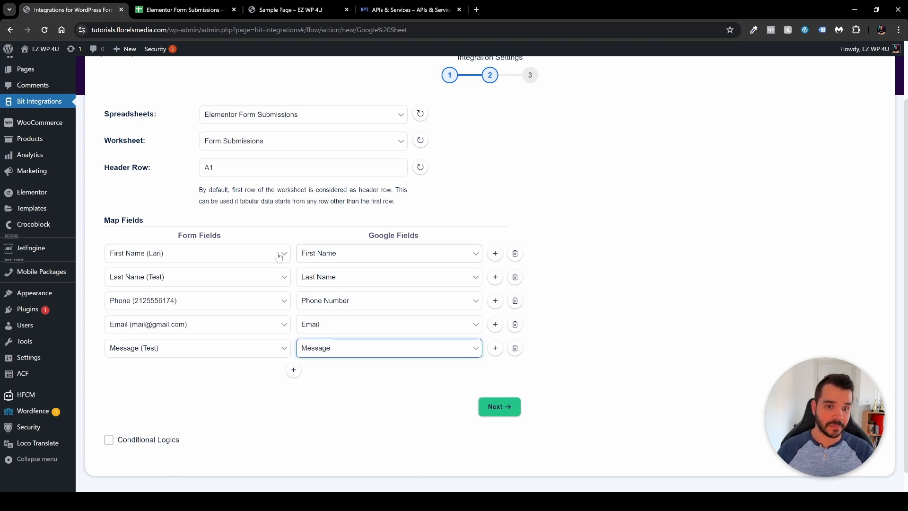
click(497, 408)
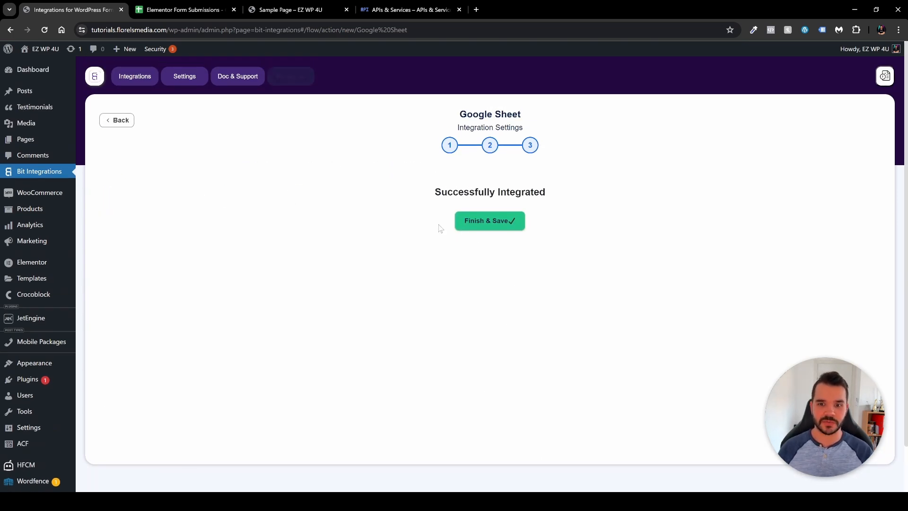
click(491, 221)
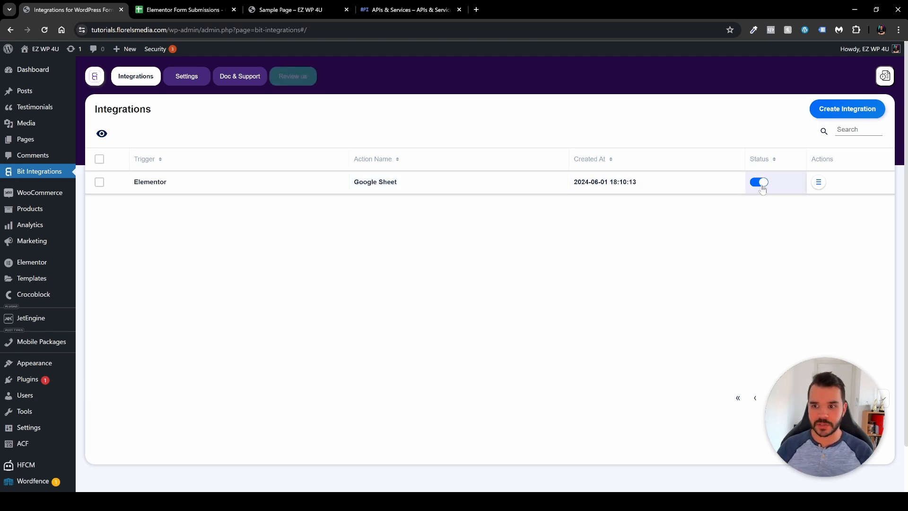
Review the saved Google Sheet integration's info page, its timeline log and its other available actions.
click(821, 186)
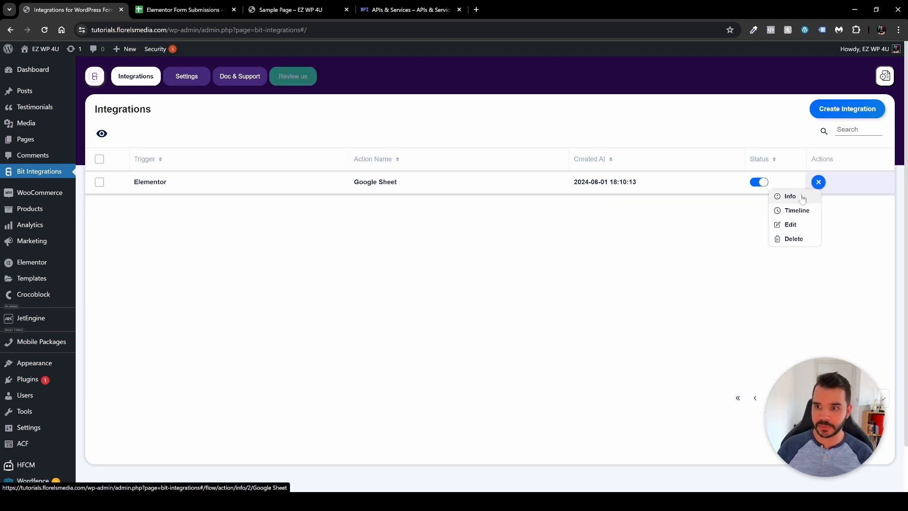
click(803, 198)
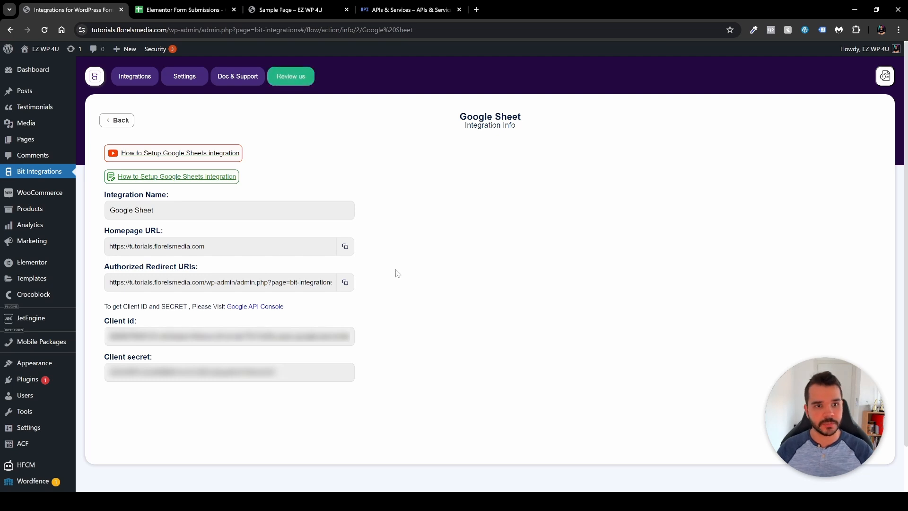
click(116, 124)
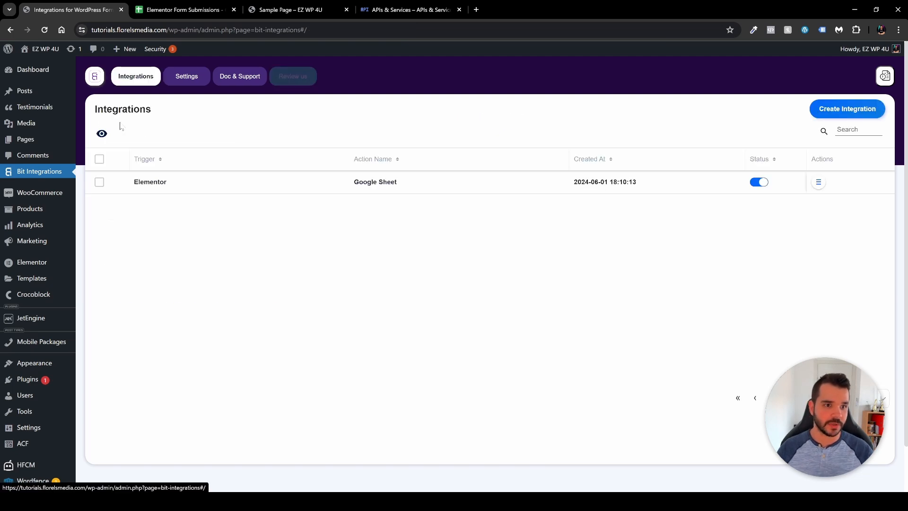
click(819, 183)
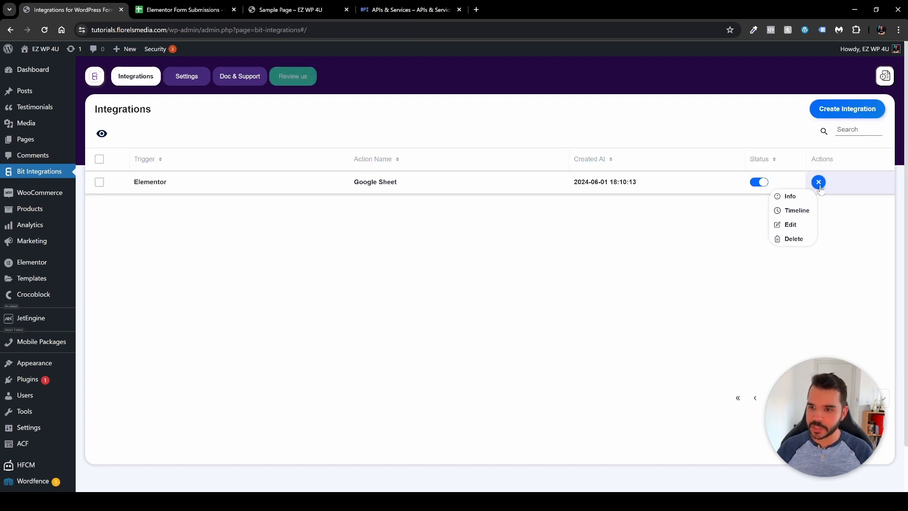
click(809, 215)
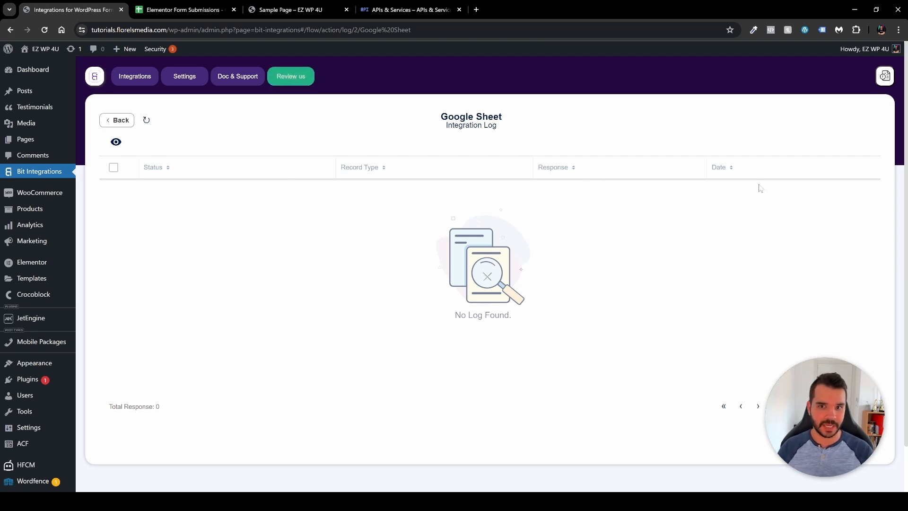
click(119, 121)
click(818, 182)
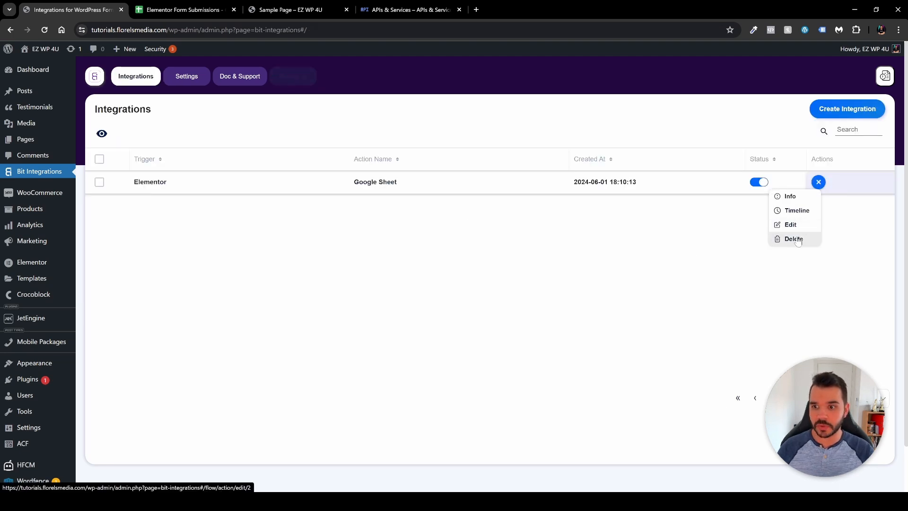
click(712, 260)
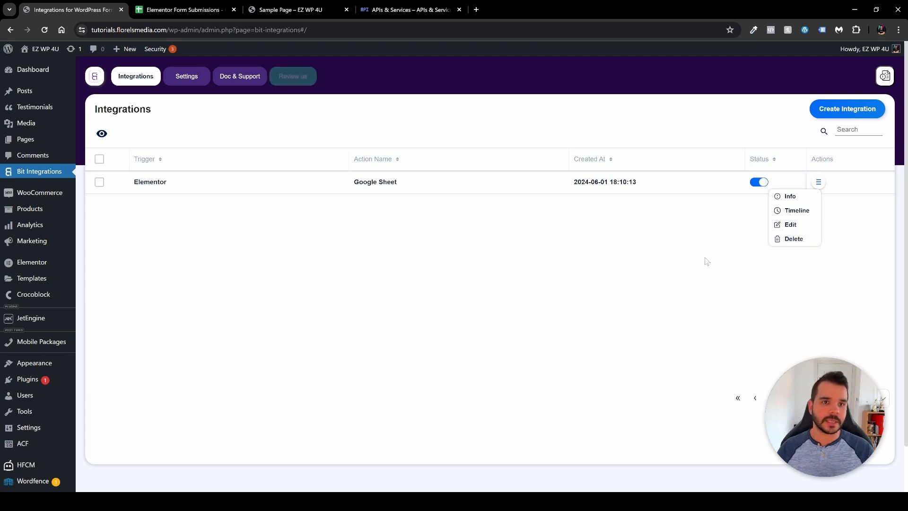
Fill in the Sample Page contact form with test contact details and the message "Test Elementor Form for Bit Integration", and send it.
click(288, 13)
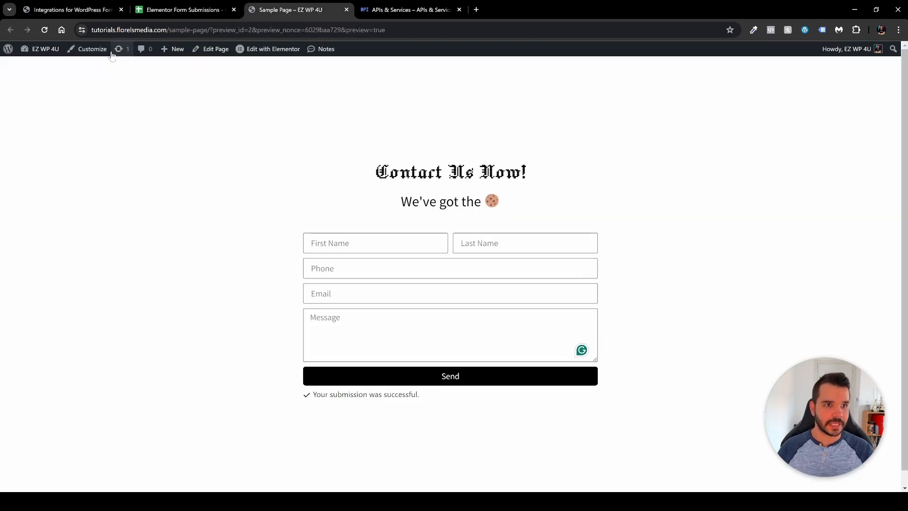
key(F5)
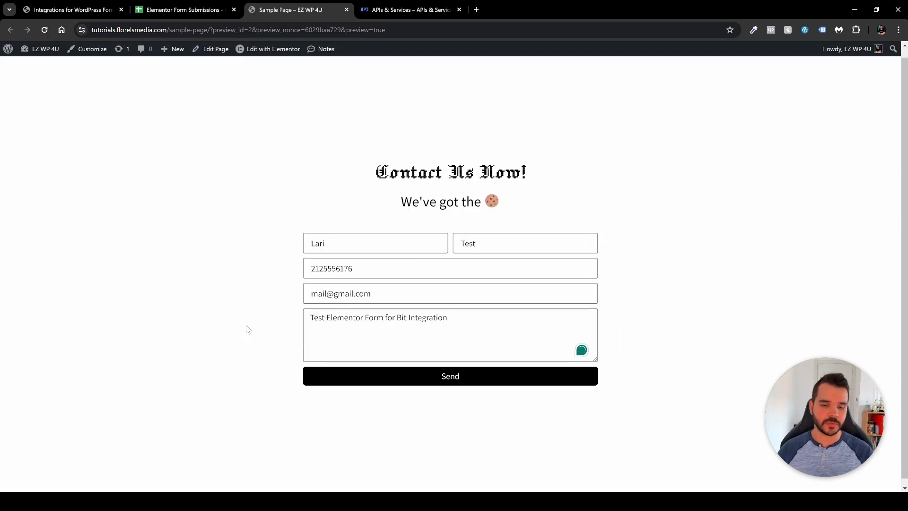
click(440, 377)
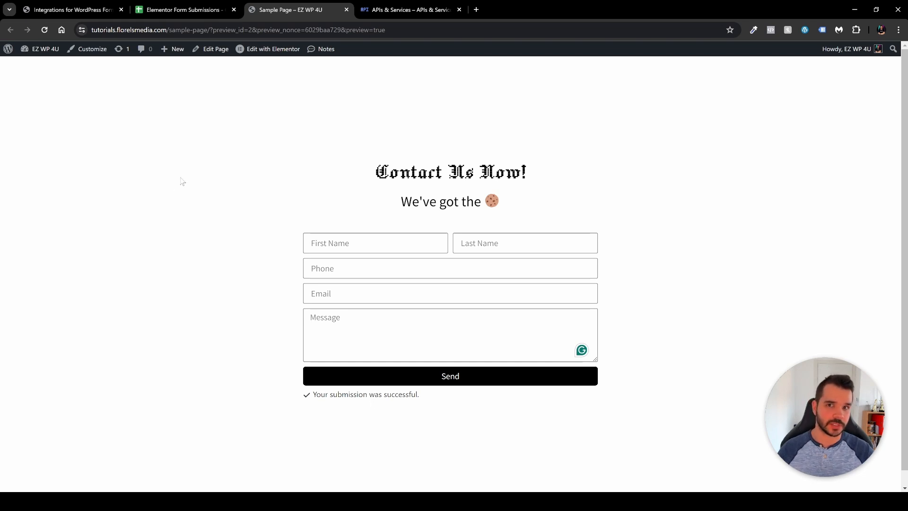
Check the Elementor Form Submissions spreadsheet for the test entry and open the Google Sheet integration's timeline.
click(179, 10)
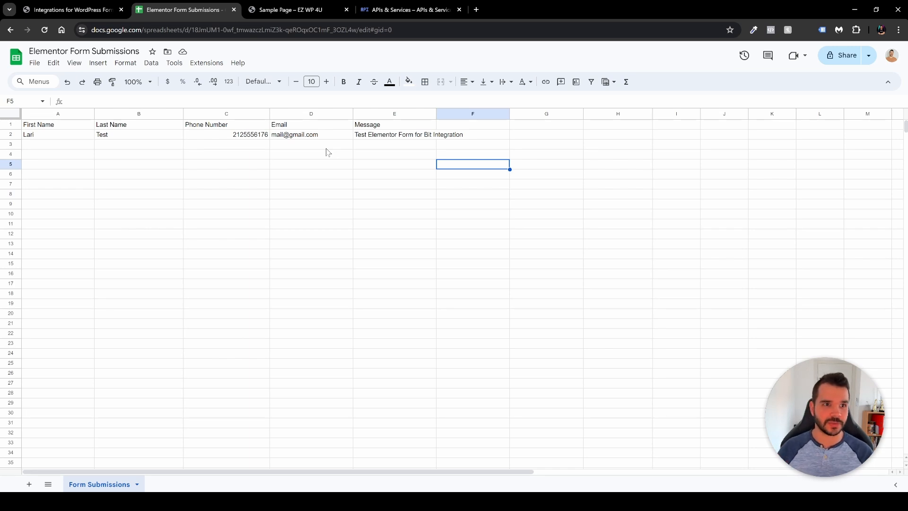
click(90, 9)
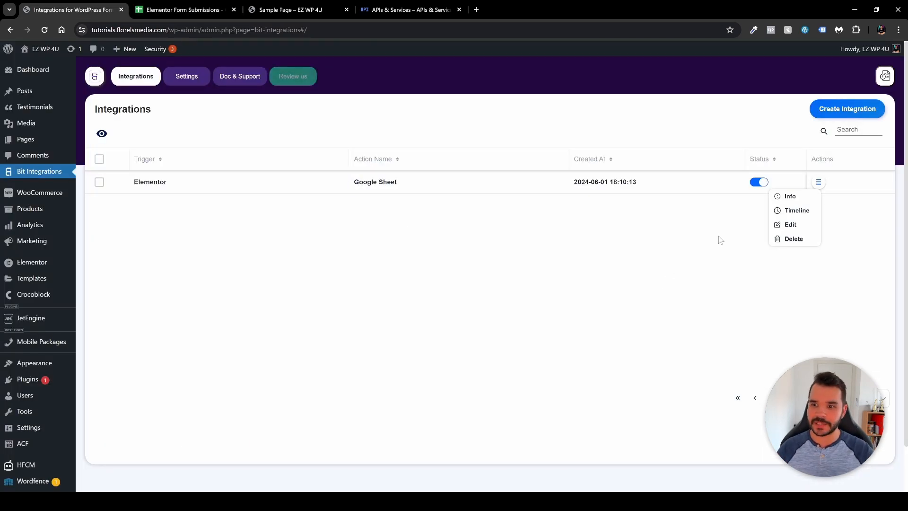
click(788, 211)
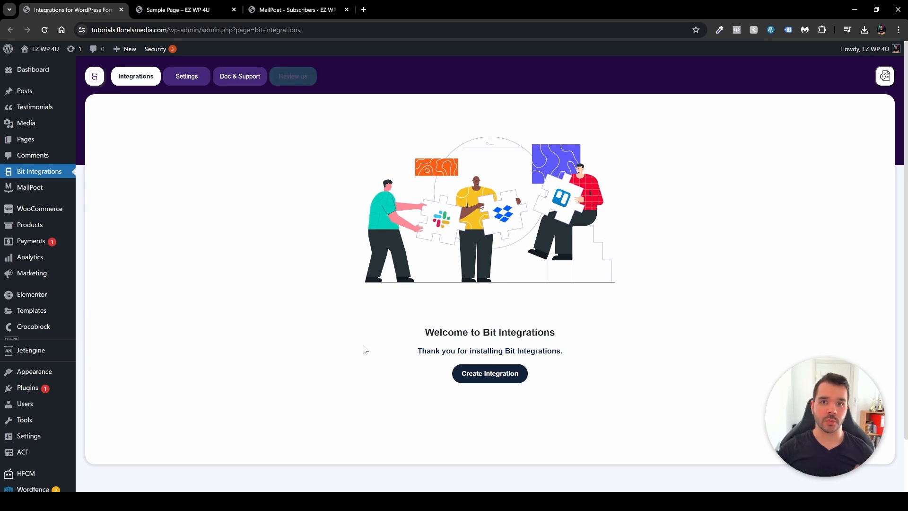
Create a new integration with Elementor as the trigger, and fetch its data by submitting the Sample Page newsletter form with test contact details.
click(497, 376)
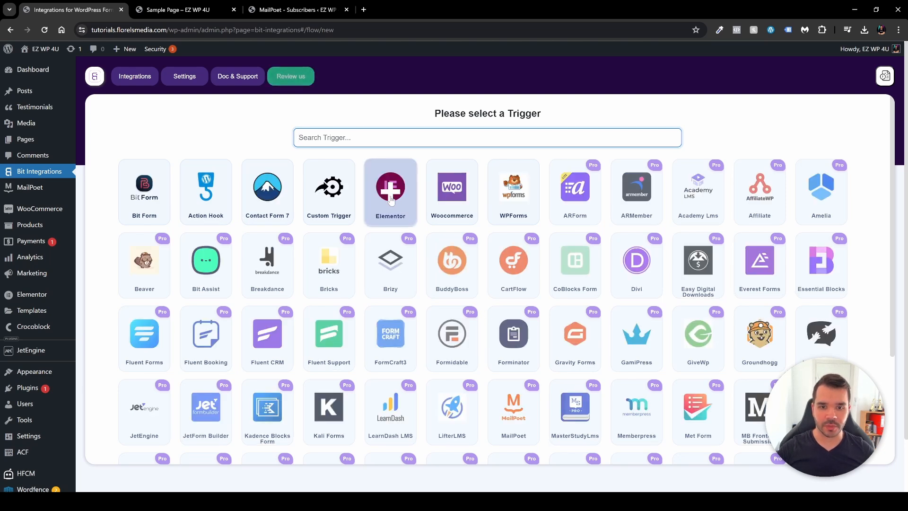
click(390, 200)
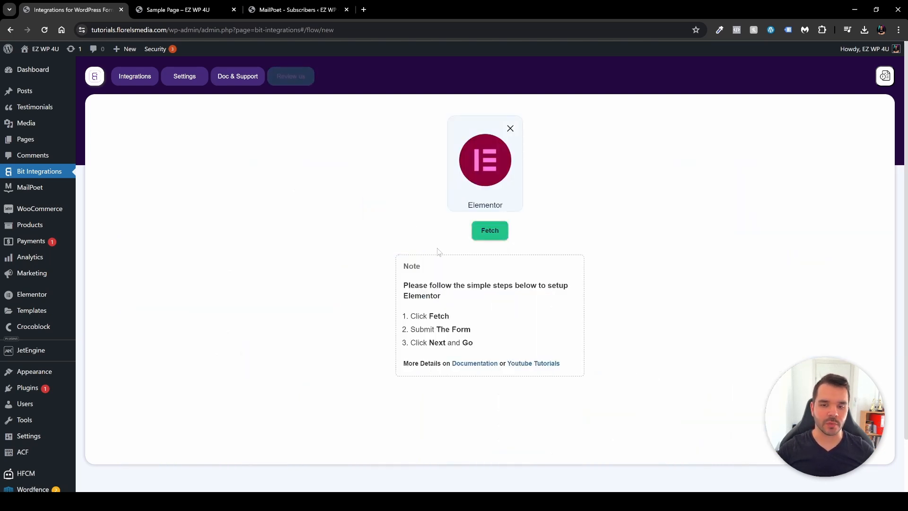
click(490, 231)
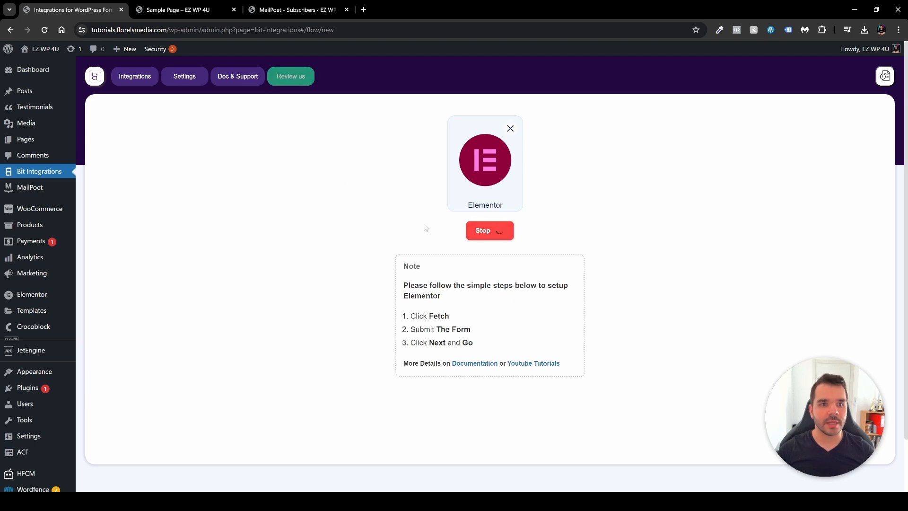
click(179, 13)
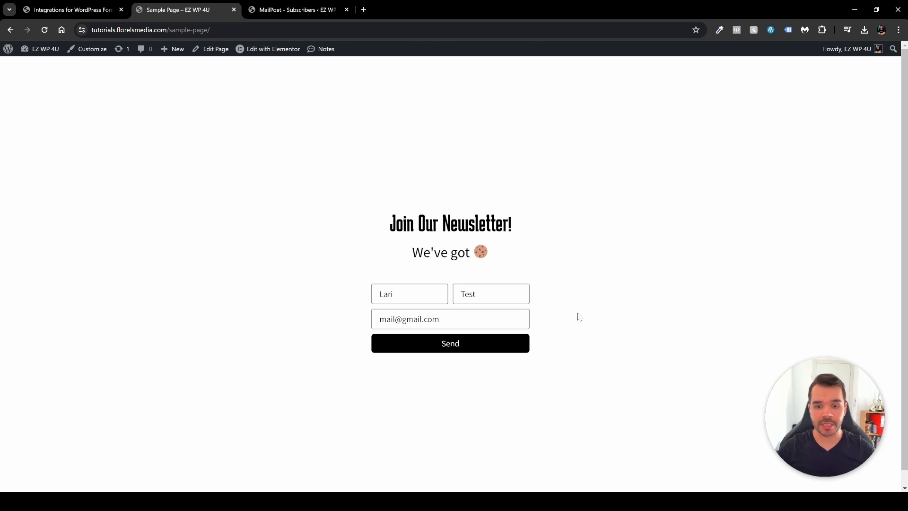
click(449, 349)
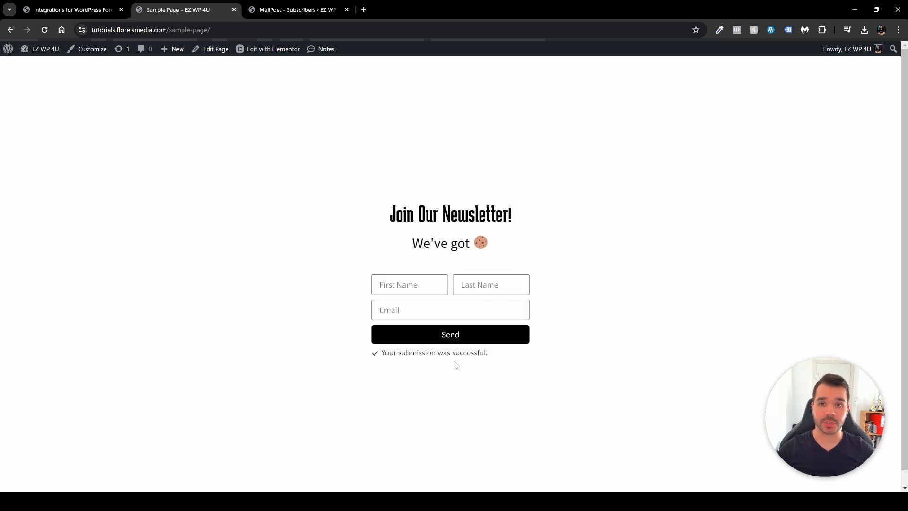
click(70, 10)
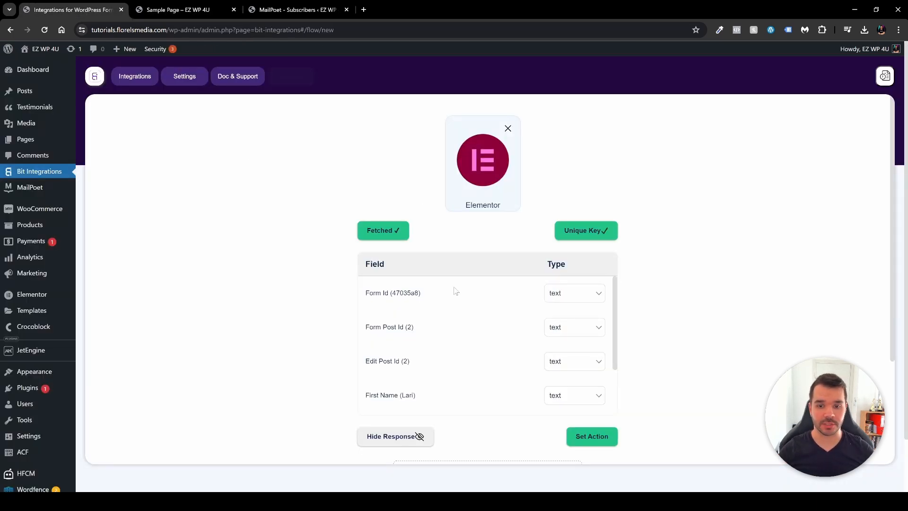
Confirm Form Id as the trigger's unique key and review the fetched newsletter form fields.
scroll(522, 363, down, 2)
scroll(522, 363, up, 2)
click(580, 239)
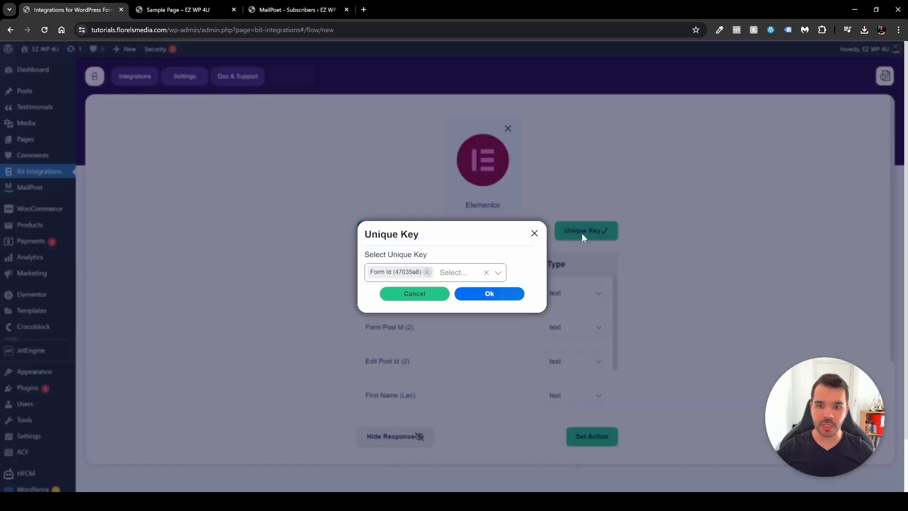
click(490, 293)
scroll(520, 299, down, 2)
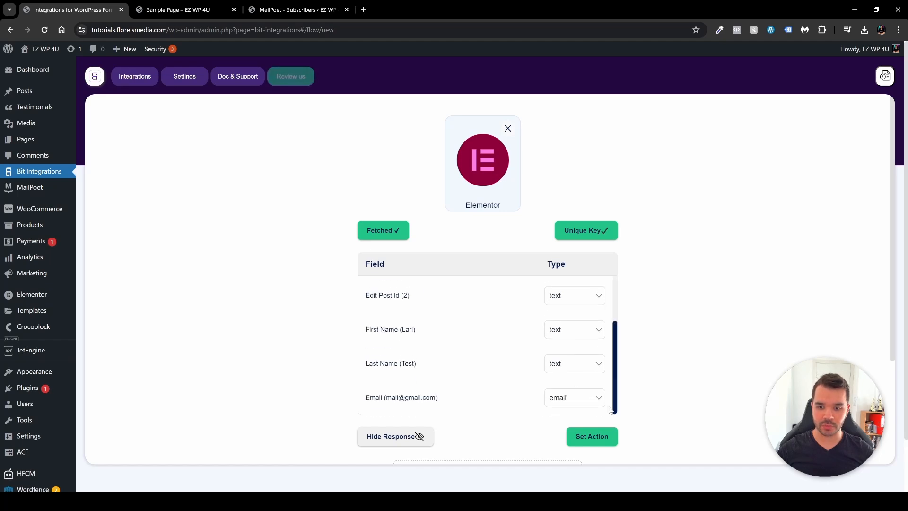
Set Mail Poet as the integration's action, authorize it, and continue to its list settings.
click(589, 442)
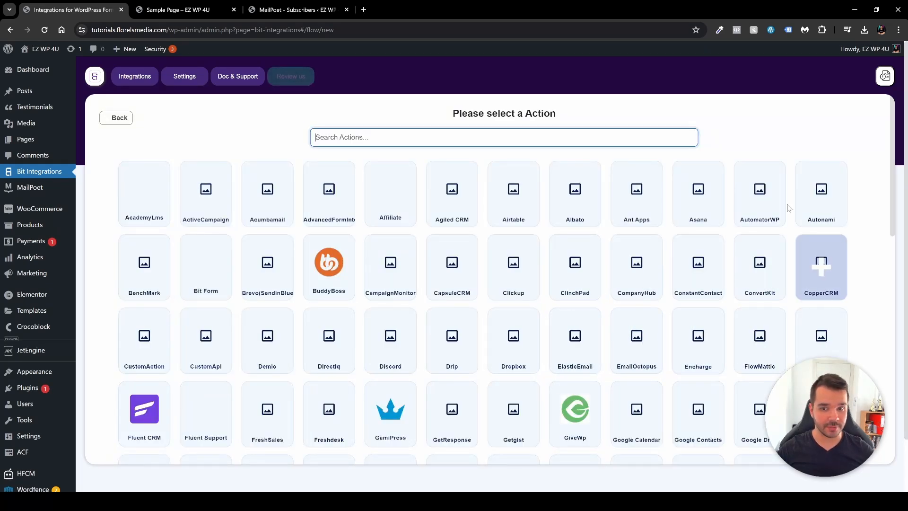
scroll(874, 259, down, 4)
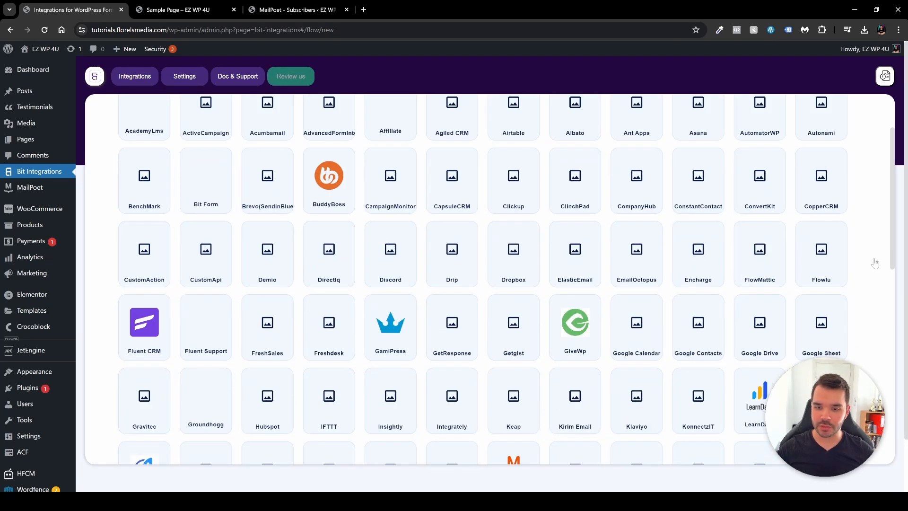
scroll(859, 227, down, 1)
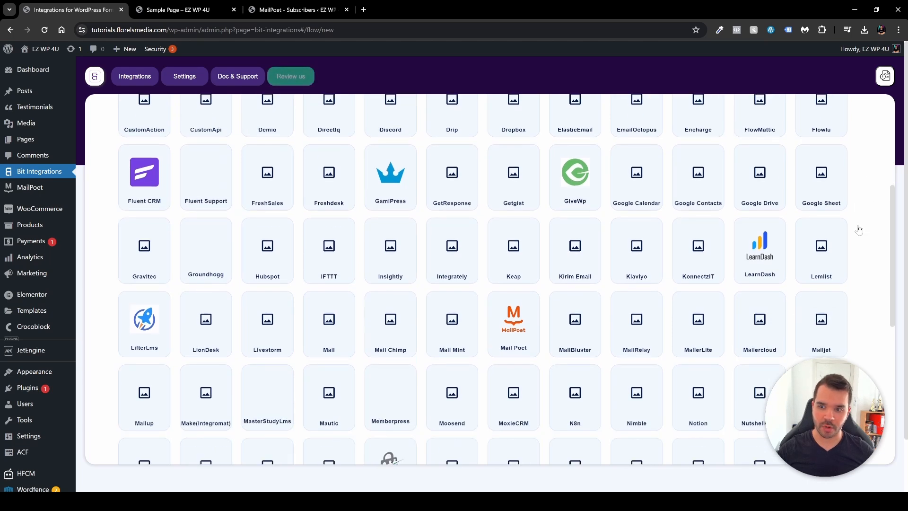
scroll(860, 236, down, 1)
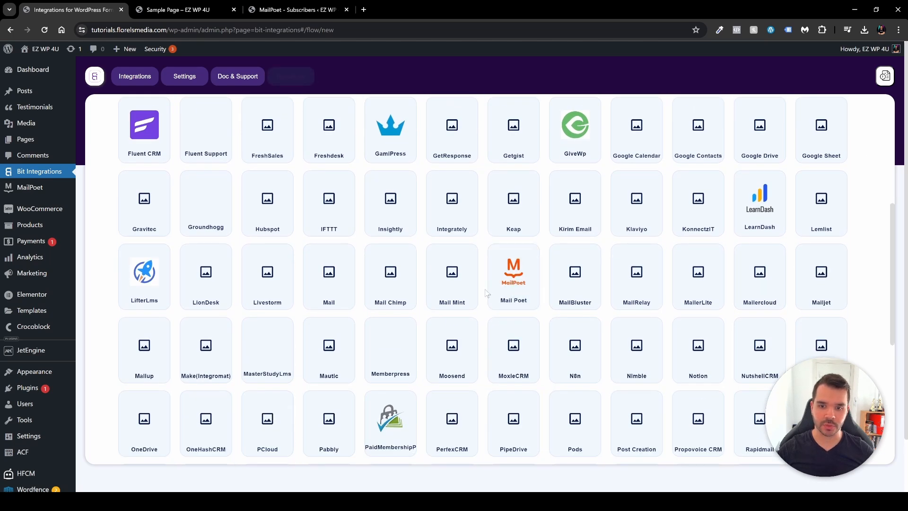
click(516, 286)
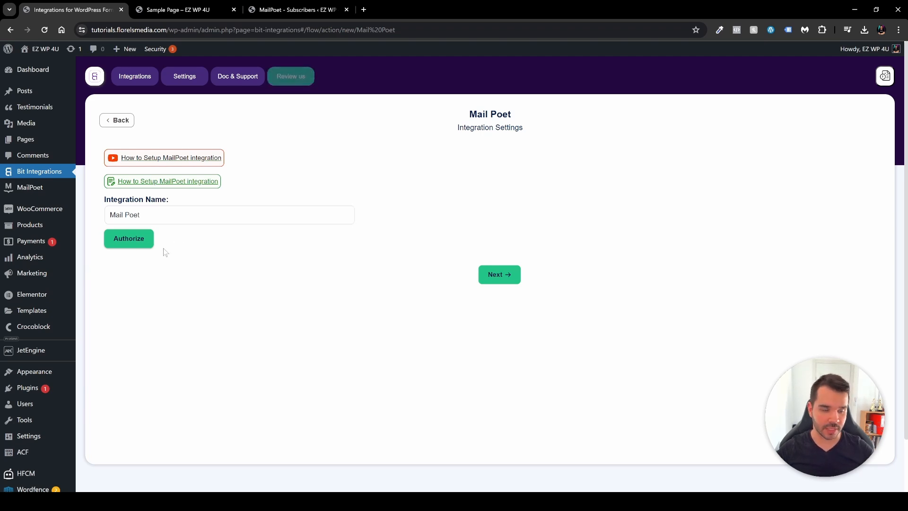
click(136, 242)
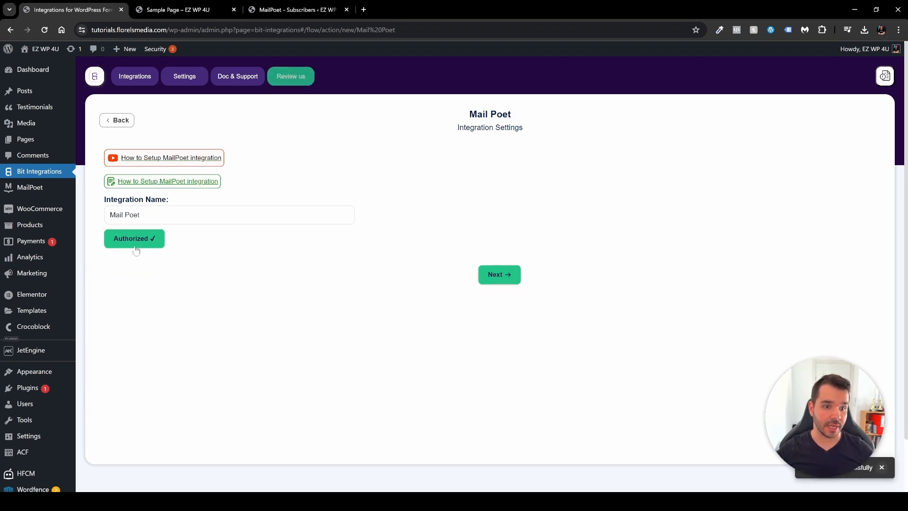
click(492, 278)
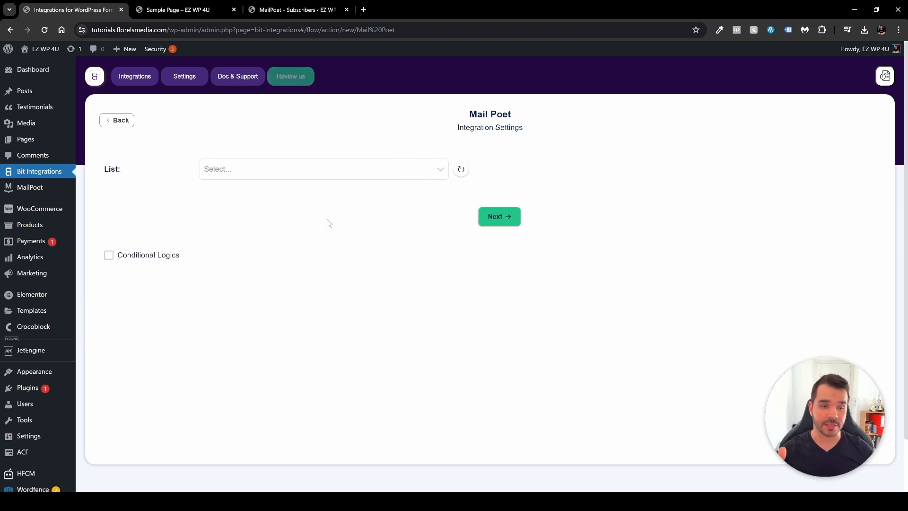
Select the Newsletter mailing list and map the form's Email field to the MailPoet Email field.
click(324, 170)
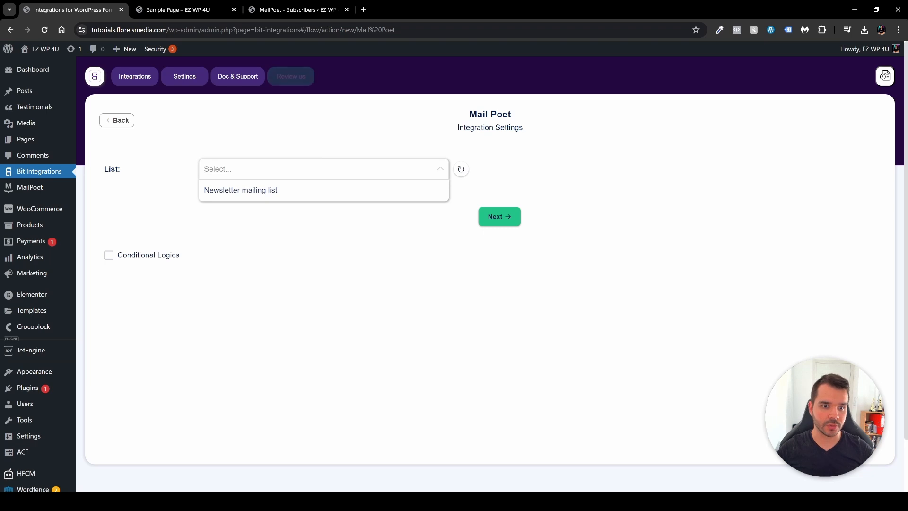
click(281, 192)
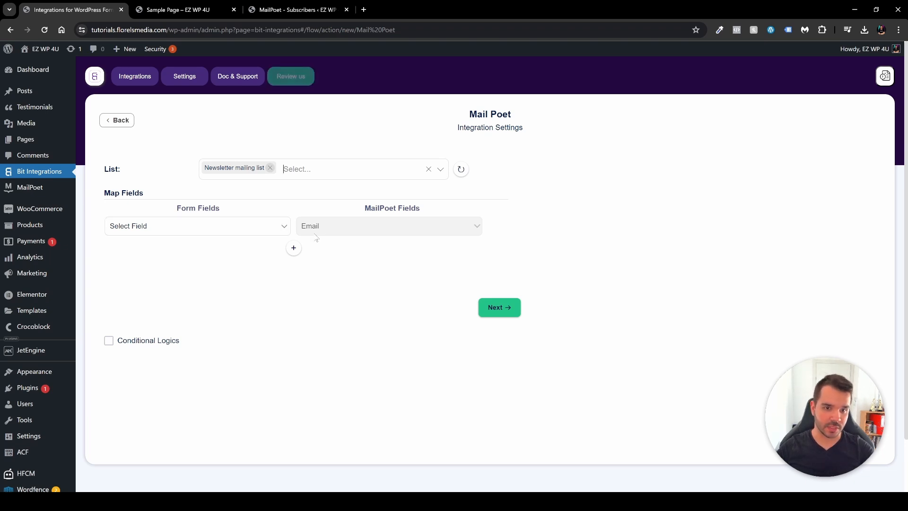
click(251, 232)
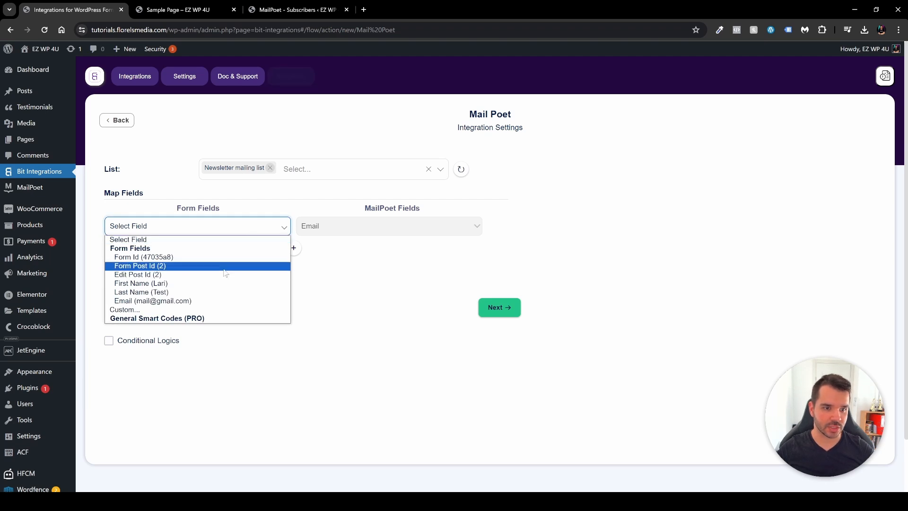
click(200, 305)
Add a second field mapping from the form's First Name to the MailPoet First name field.
click(293, 247)
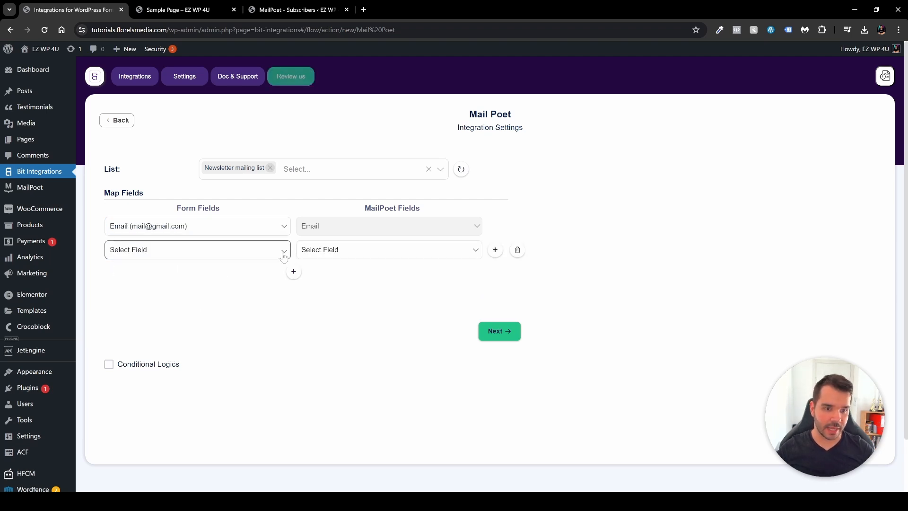
click(352, 250)
click(346, 274)
click(252, 252)
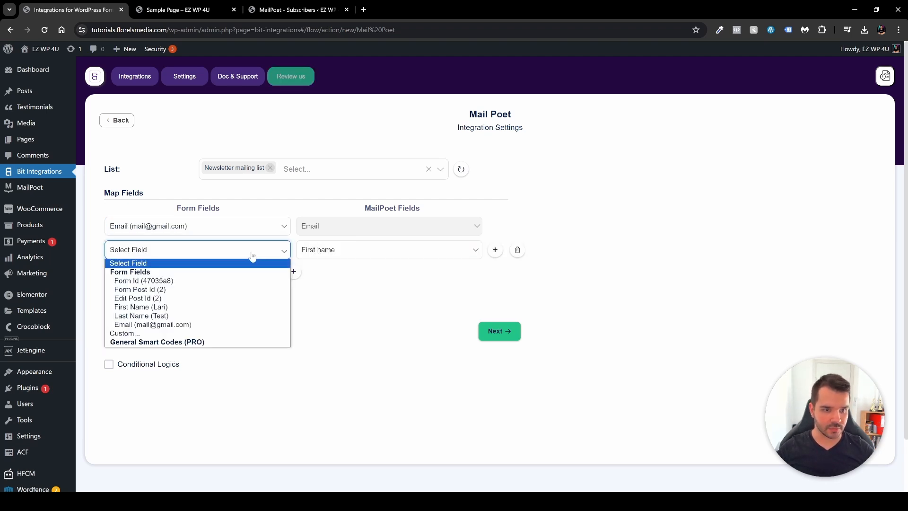
click(221, 307)
Add a third field mapping from the form's Last Name to the MailPoet Last name field.
click(294, 272)
click(361, 274)
click(349, 305)
click(229, 279)
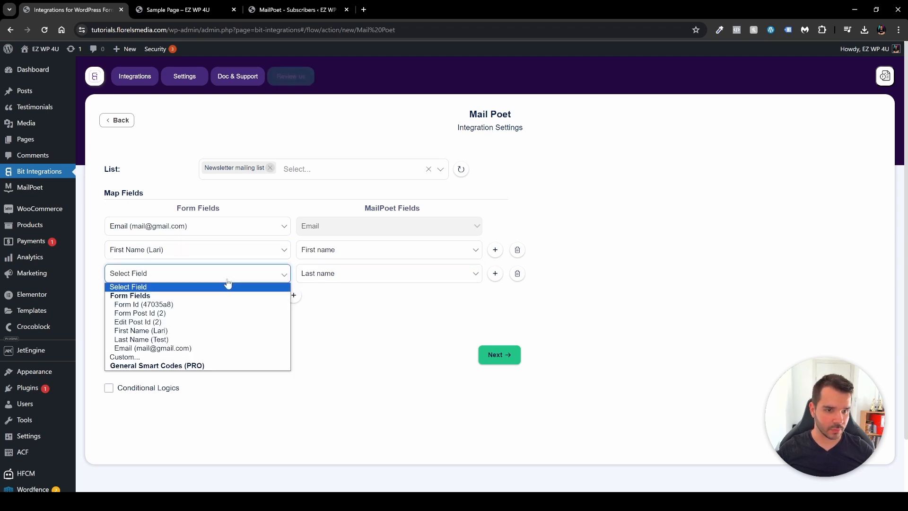
click(218, 339)
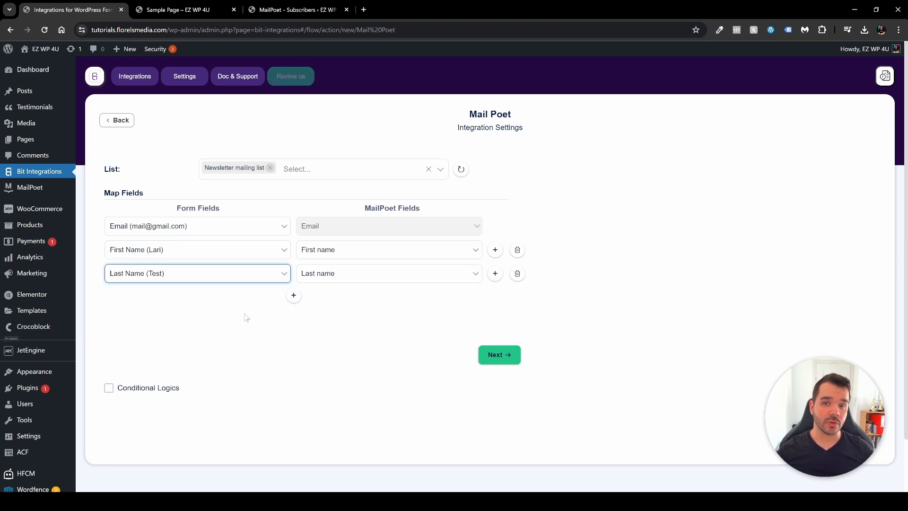
Turn on Conditional Logics to view its rule options, and turn it off again.
click(109, 388)
scroll(247, 304, down, 1)
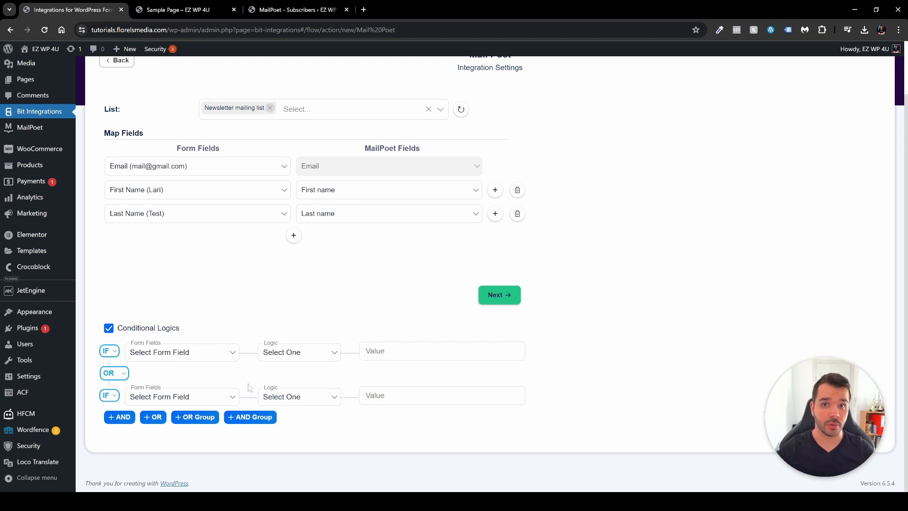
click(109, 328)
scroll(303, 355, up, 1)
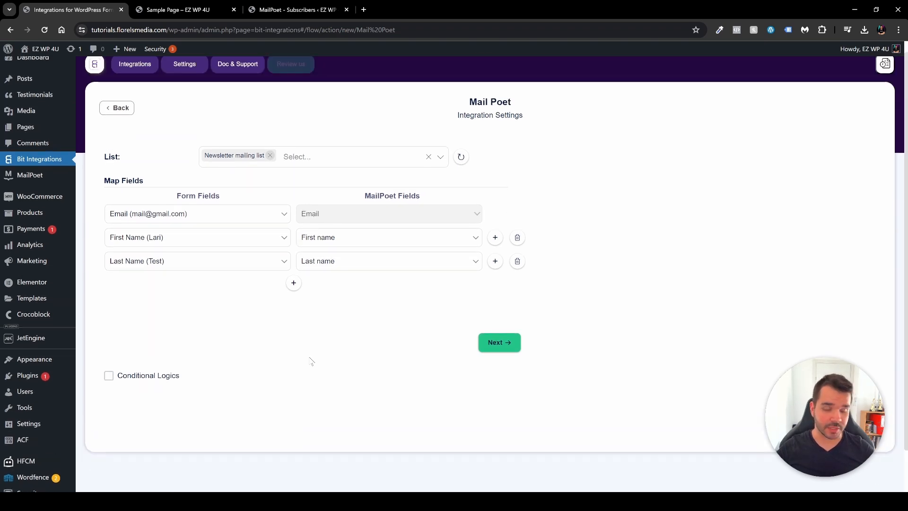
Finish and save the Mail Poet integration, and show its available actions in the integrations list.
click(495, 345)
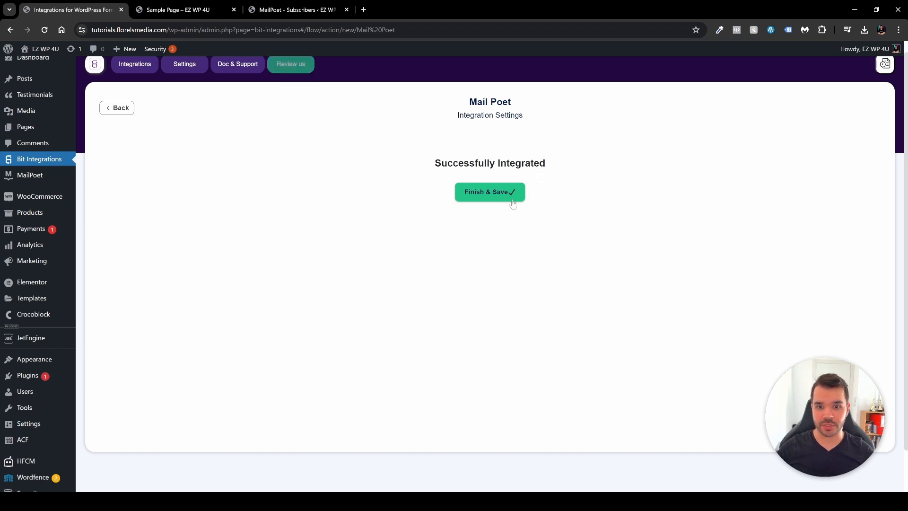
click(487, 196)
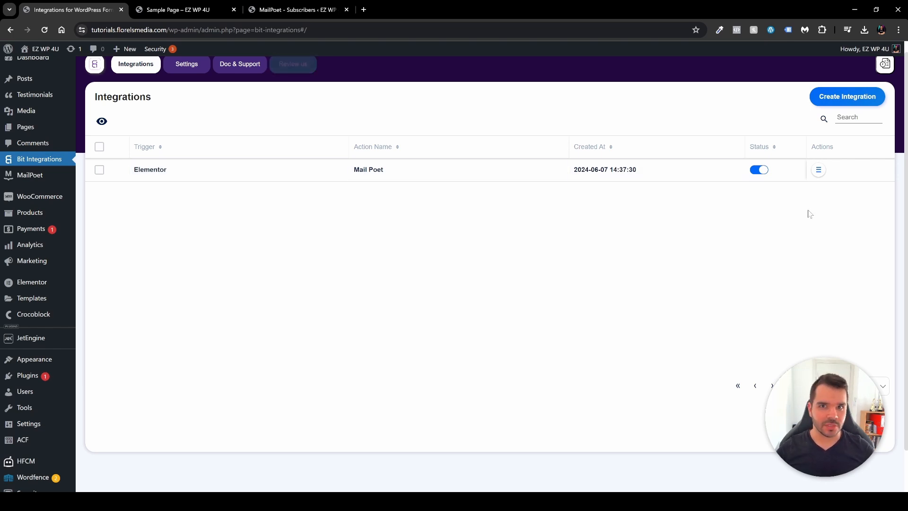
click(819, 169)
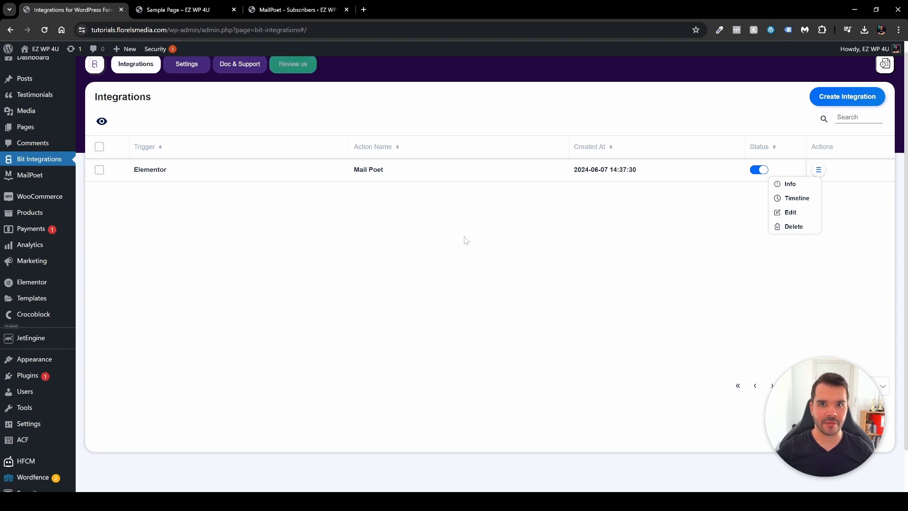
Submit the reloaded Sample Page newsletter form with test contact details, and recalculate the MailPoet subscriber counts to check the list.
click(307, 10)
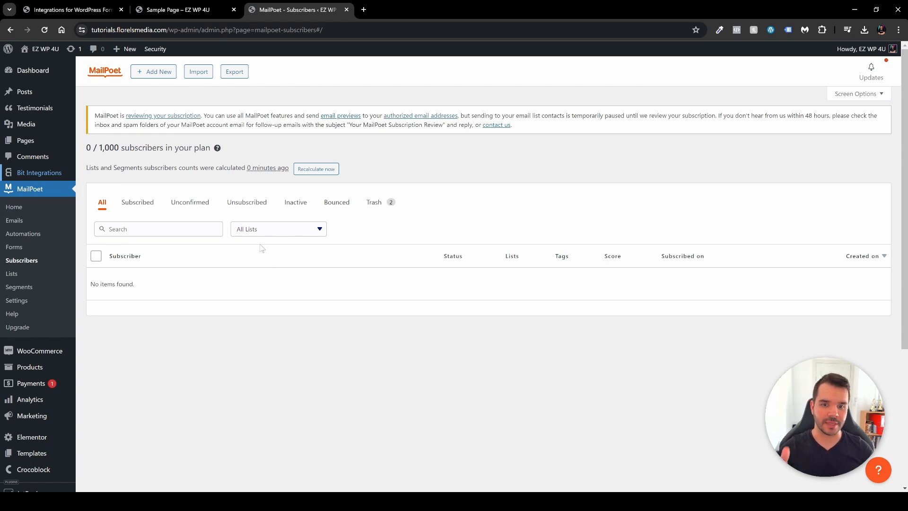
click(172, 11)
click(44, 29)
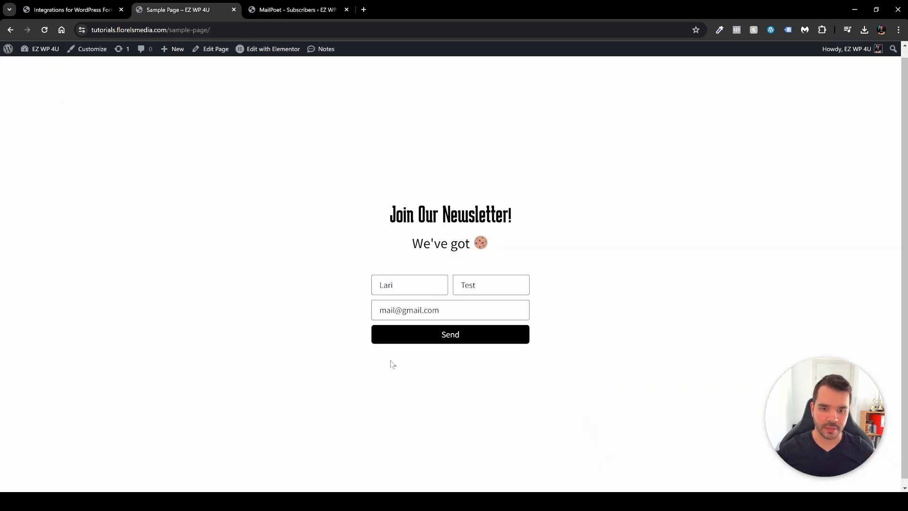
click(439, 339)
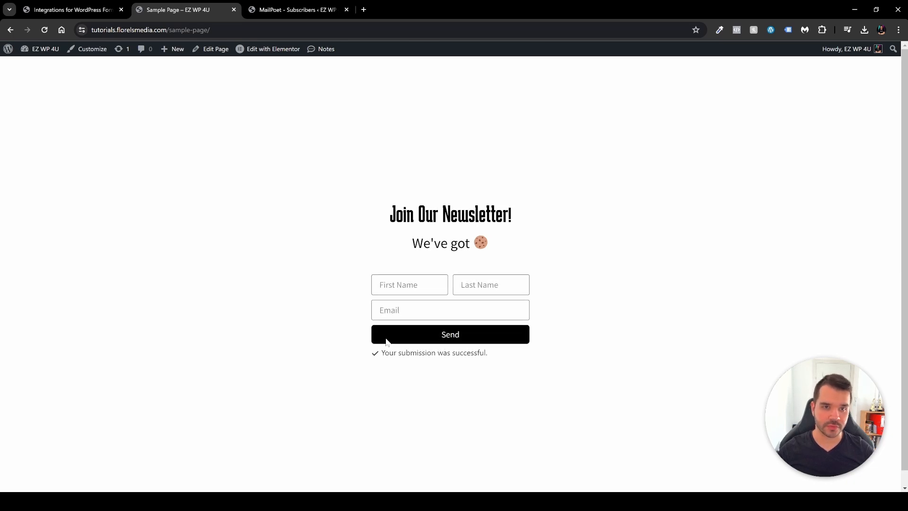
click(283, 12)
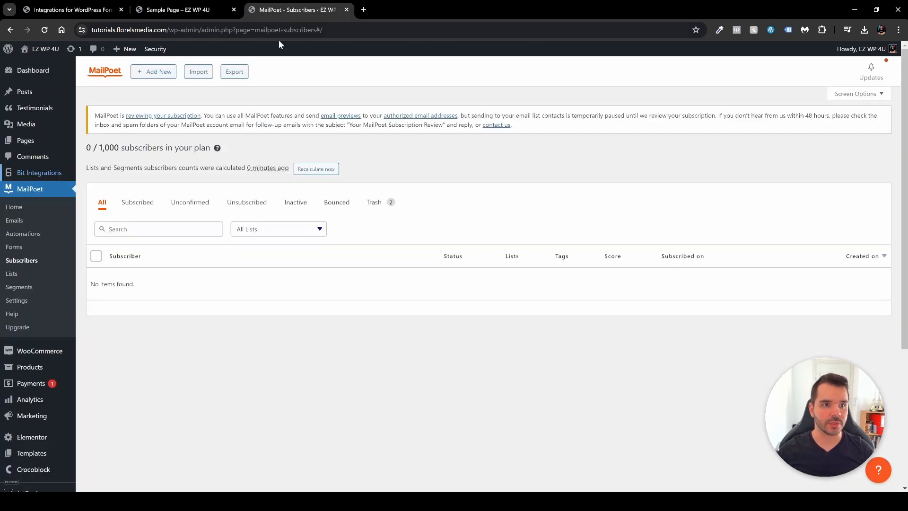
click(311, 170)
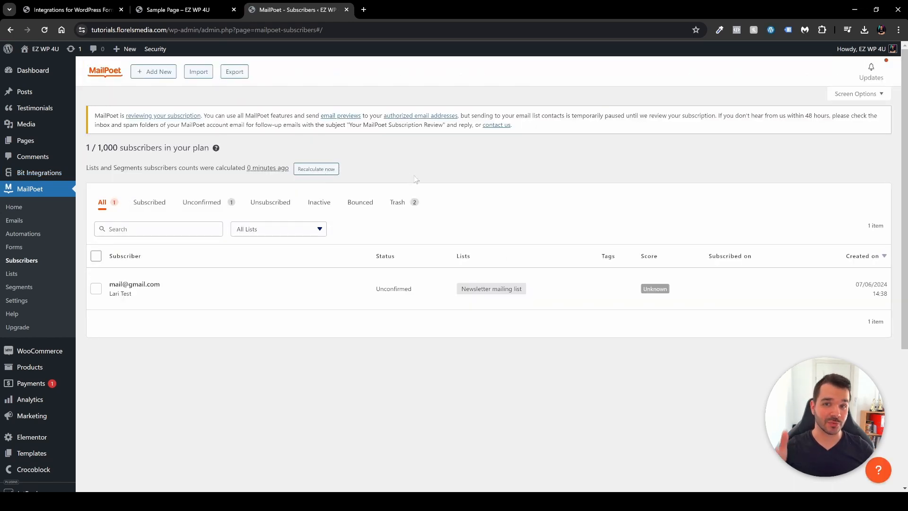
mouse_move(295, 301)
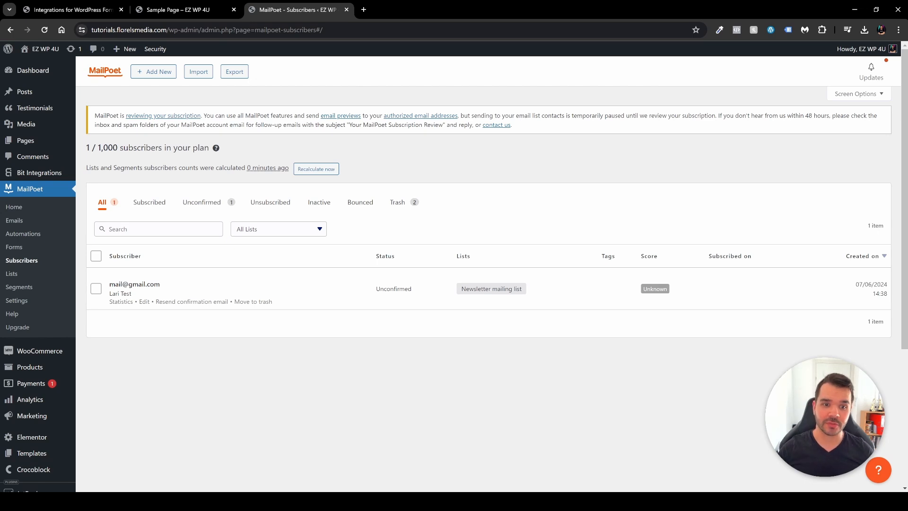
mouse_move(657, 290)
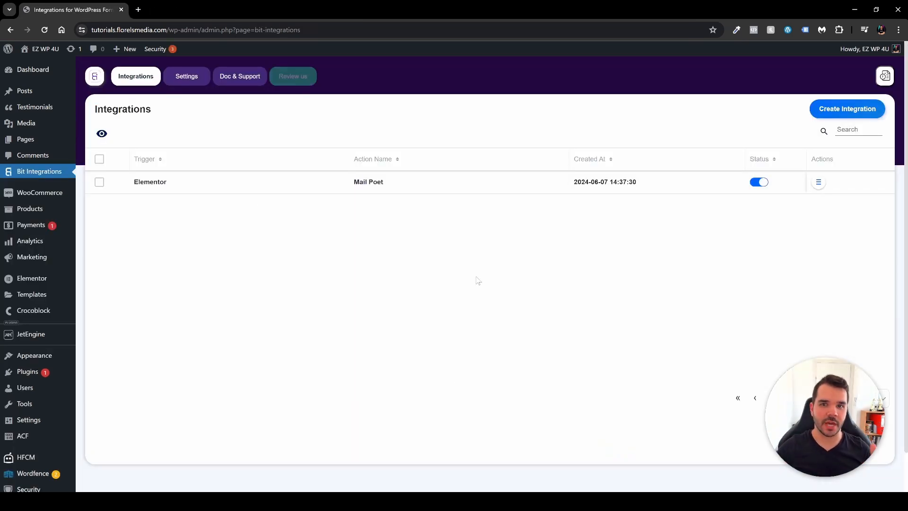
Start creating a new integration and browse the full list of free and Pro triggers.
click(831, 118)
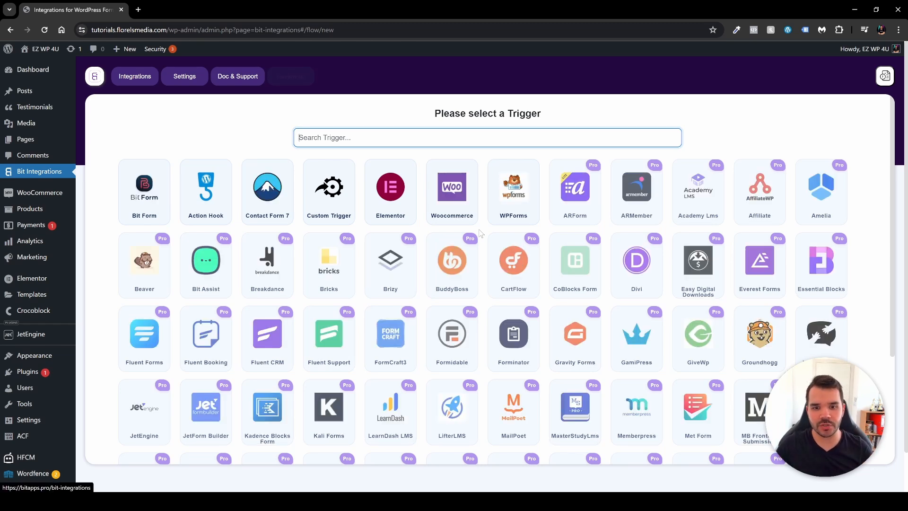
scroll(480, 232, down, 4)
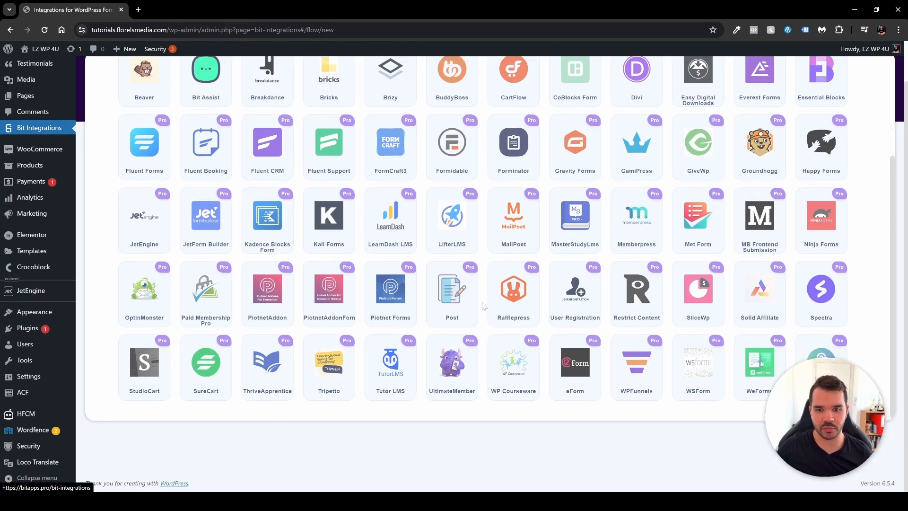
scroll(483, 306, up, 4)
scroll(483, 302, down, 4)
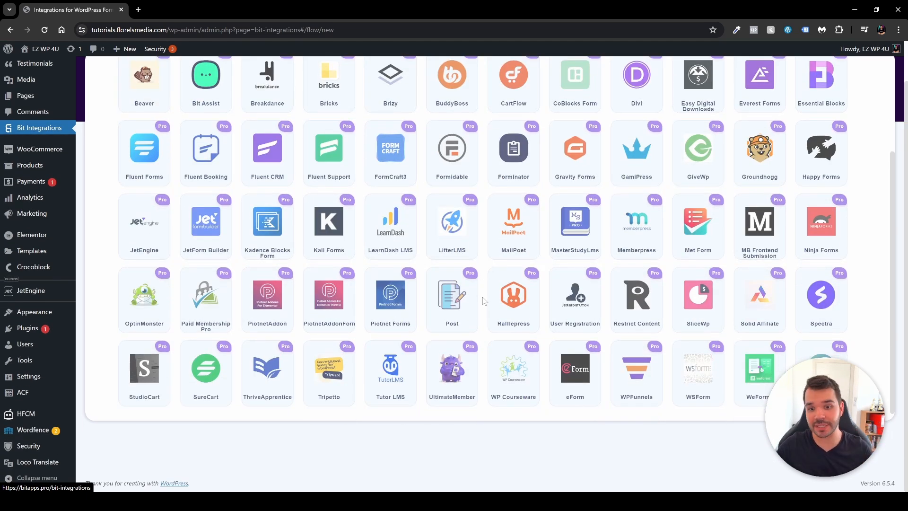
scroll(483, 301, up, 3)
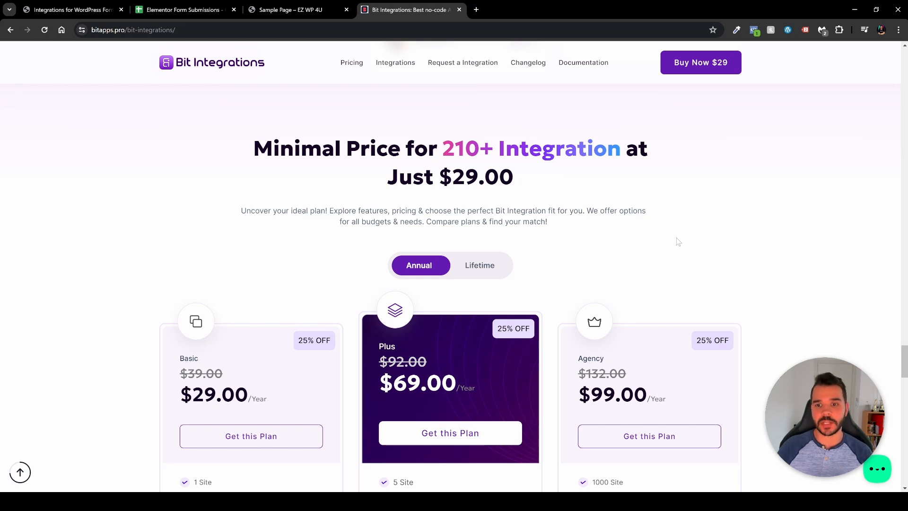
Review the annual plans in the pricing section of the Bit Integrations website, and switch the pricing to Lifetime.
scroll(799, 244, down, 1)
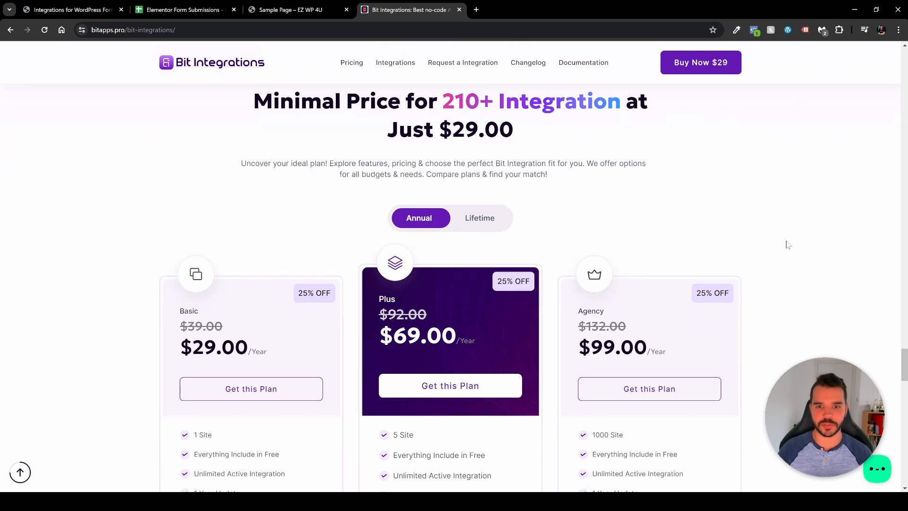
scroll(738, 218, down, 1)
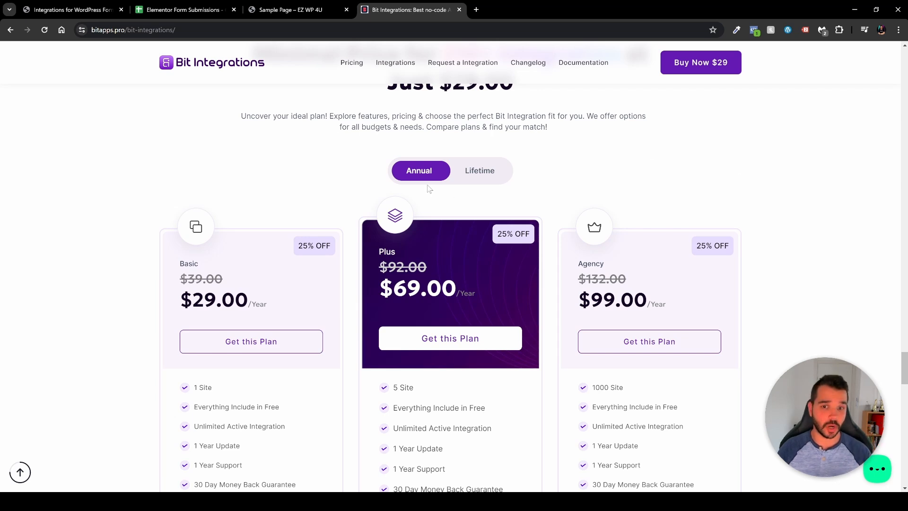
scroll(363, 275, down, 2)
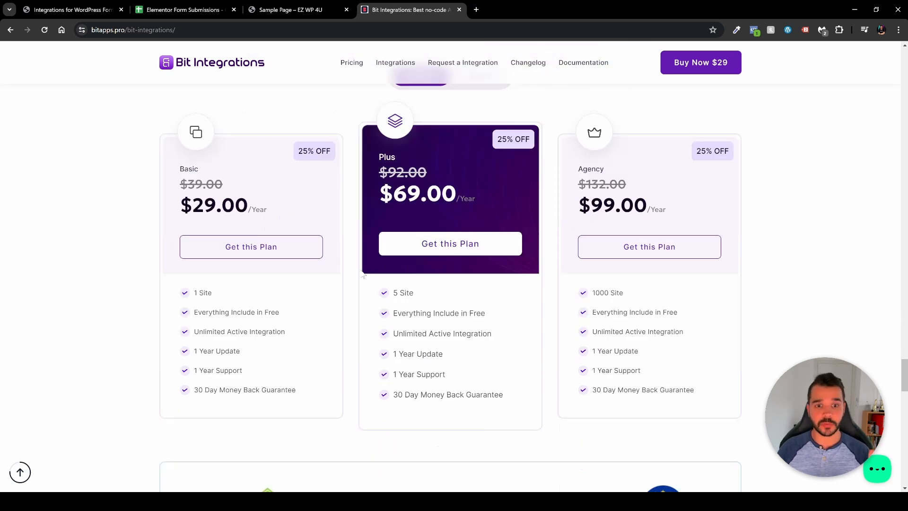
scroll(359, 279, up, 1)
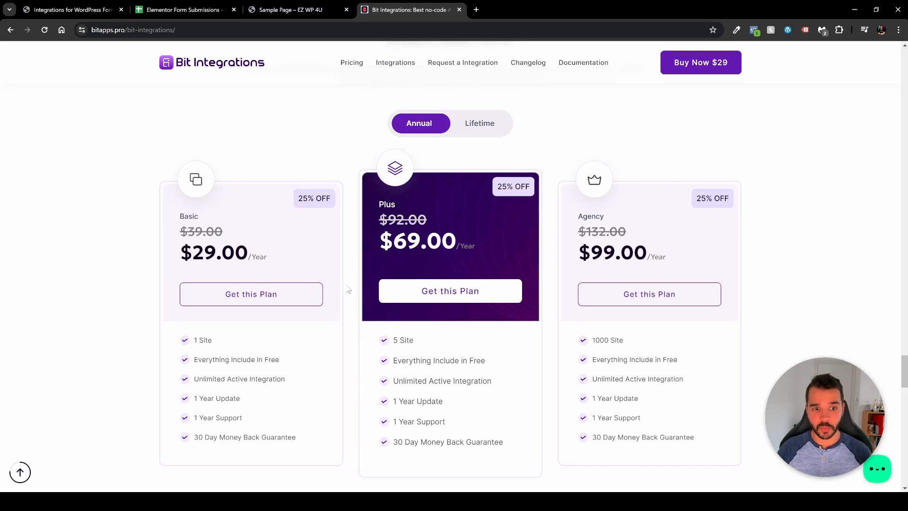
drag(191, 253, 217, 253)
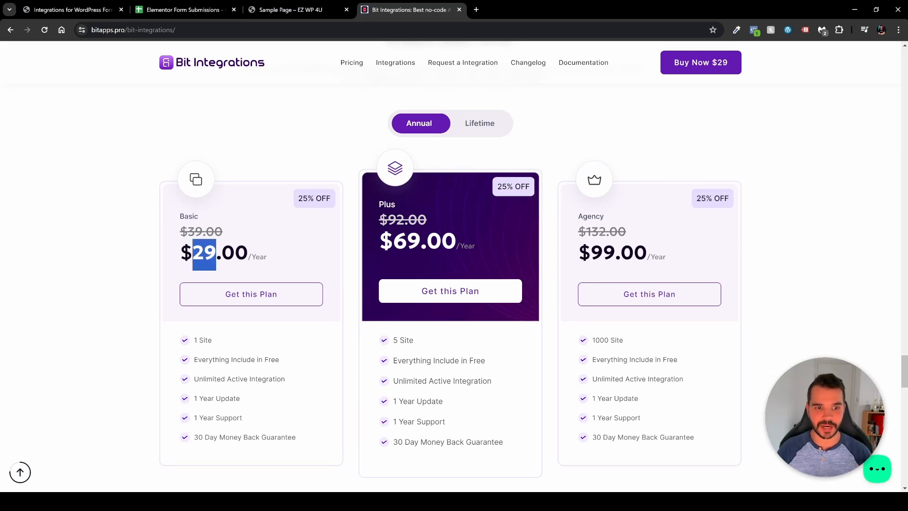
click(277, 263)
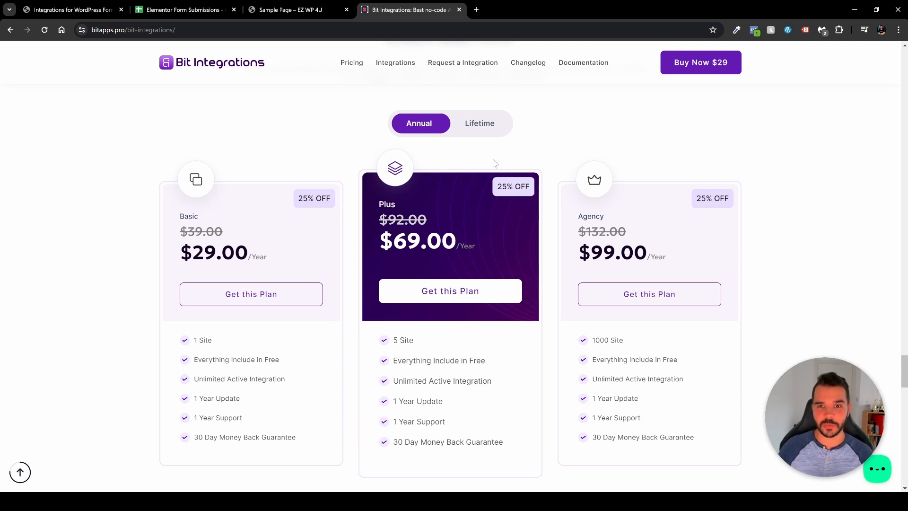
click(483, 130)
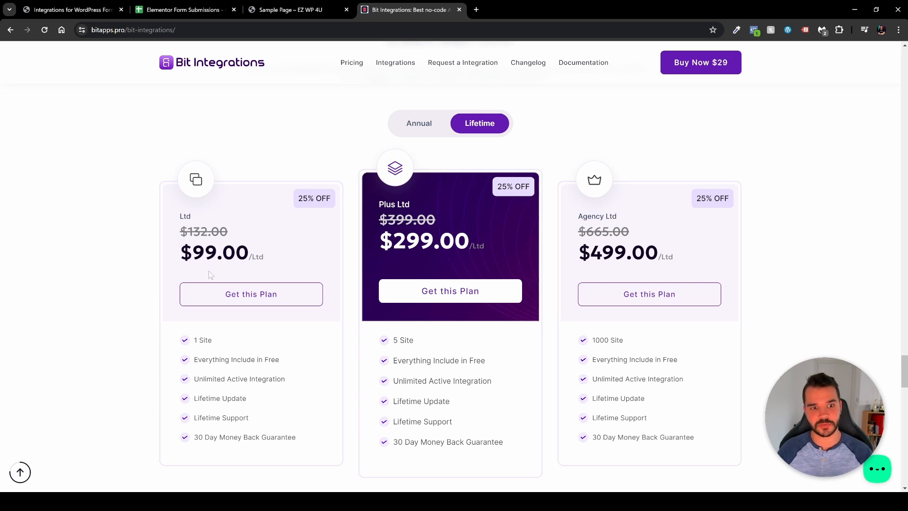